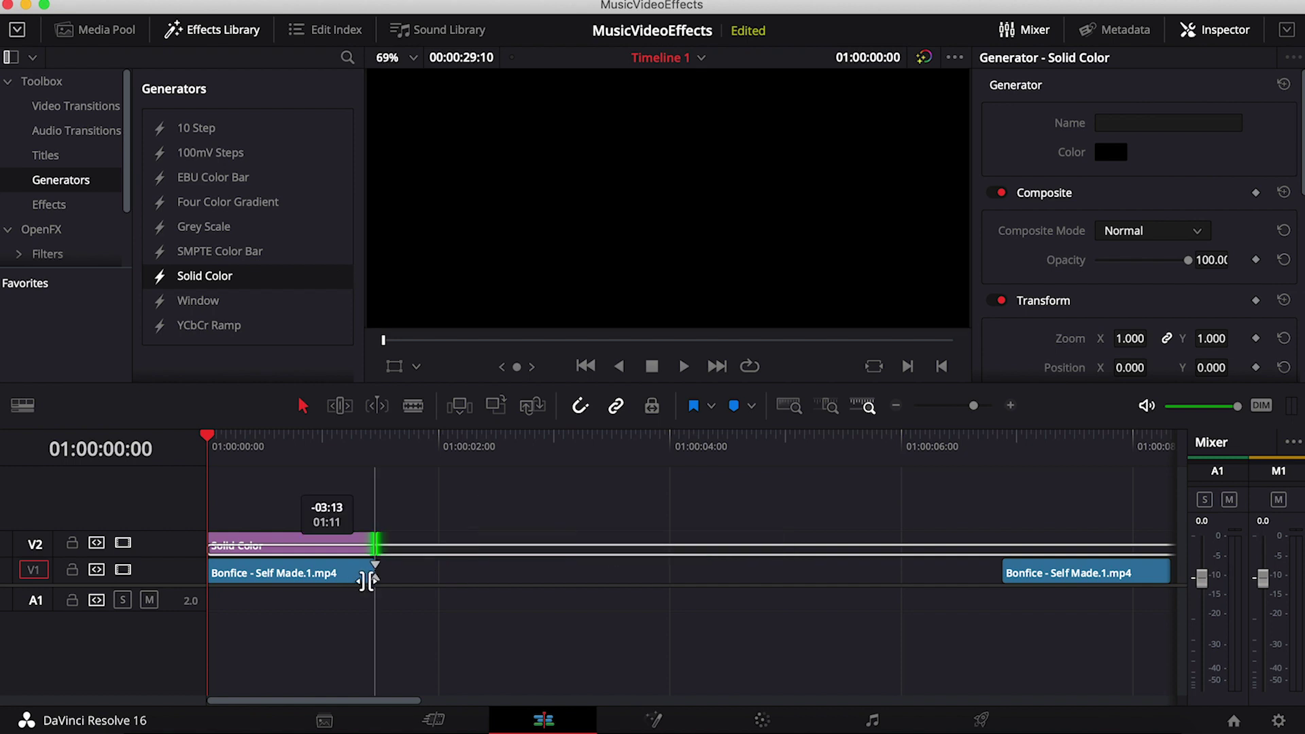
Change the Solid Color generator on V2 from its default to white
left_click(291, 544)
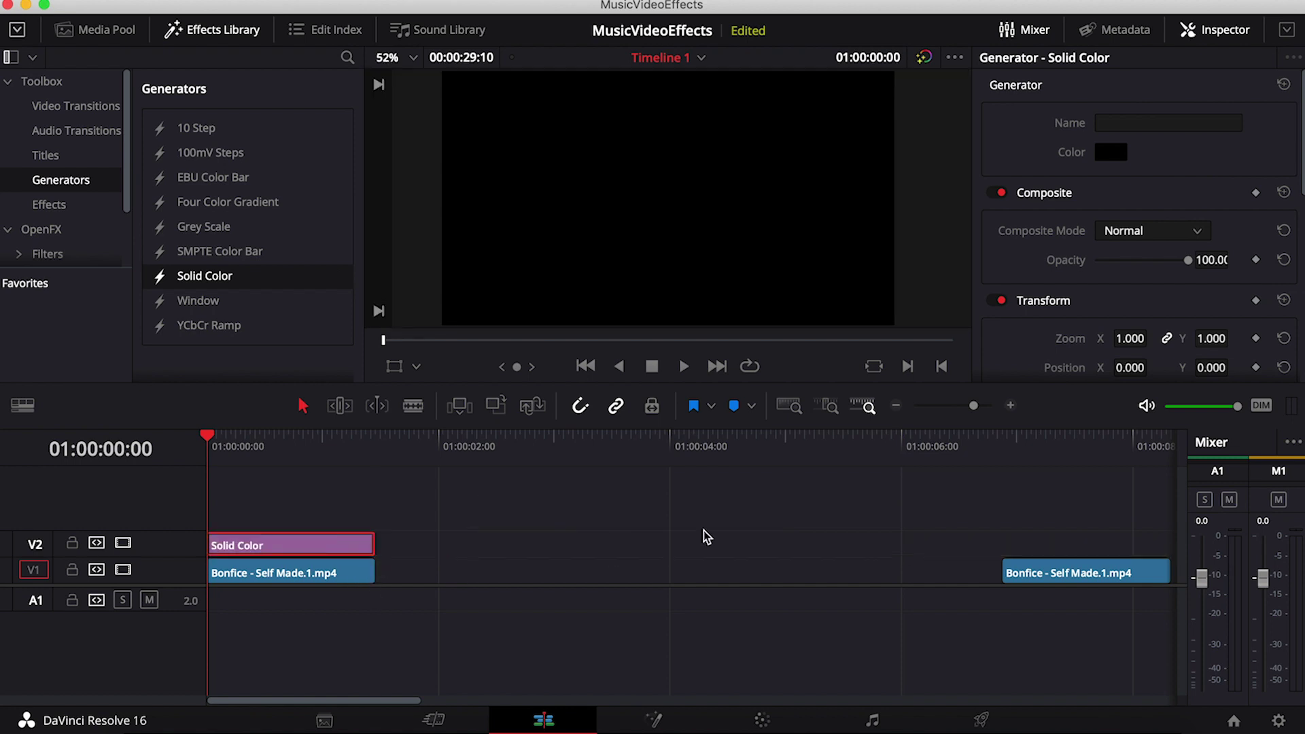
left_click(1109, 153)
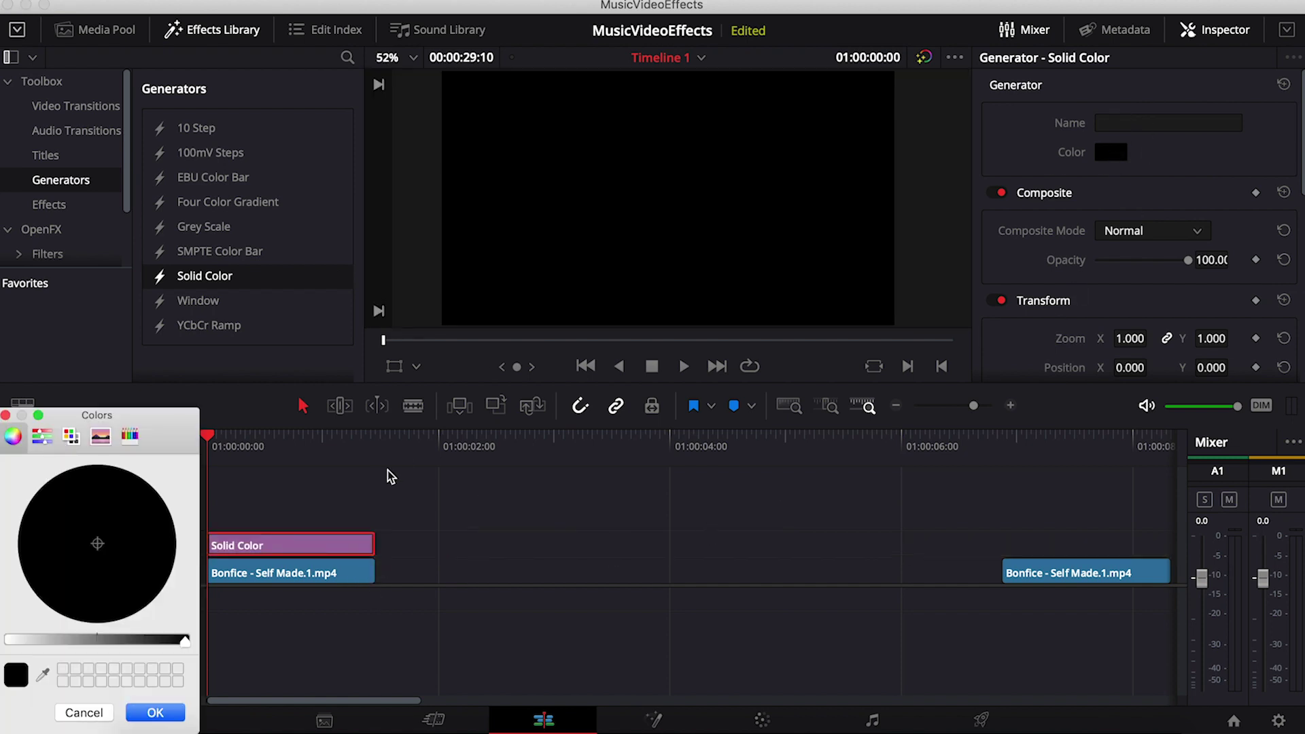
left_click_drag(184, 642, 2, 654)
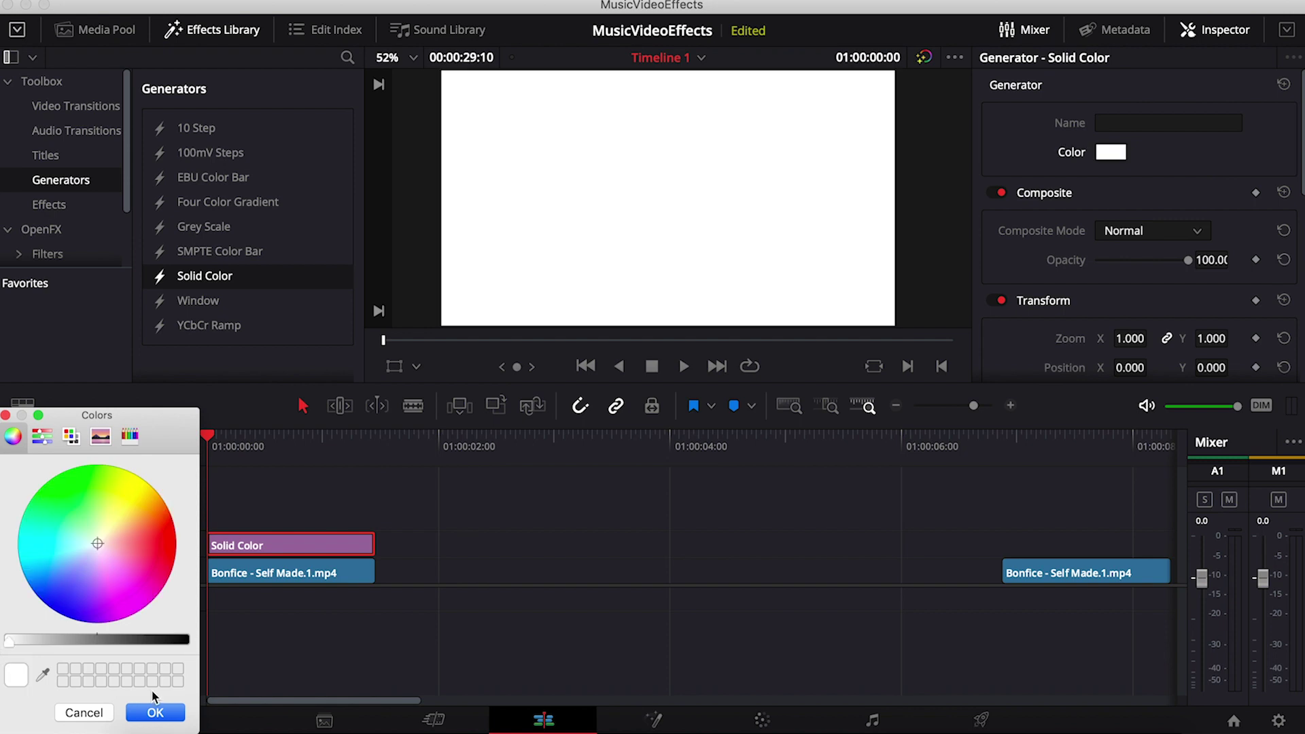
left_click(155, 710)
Trim the start of the white Solid Color clip to 01:00:00:12
key("space")
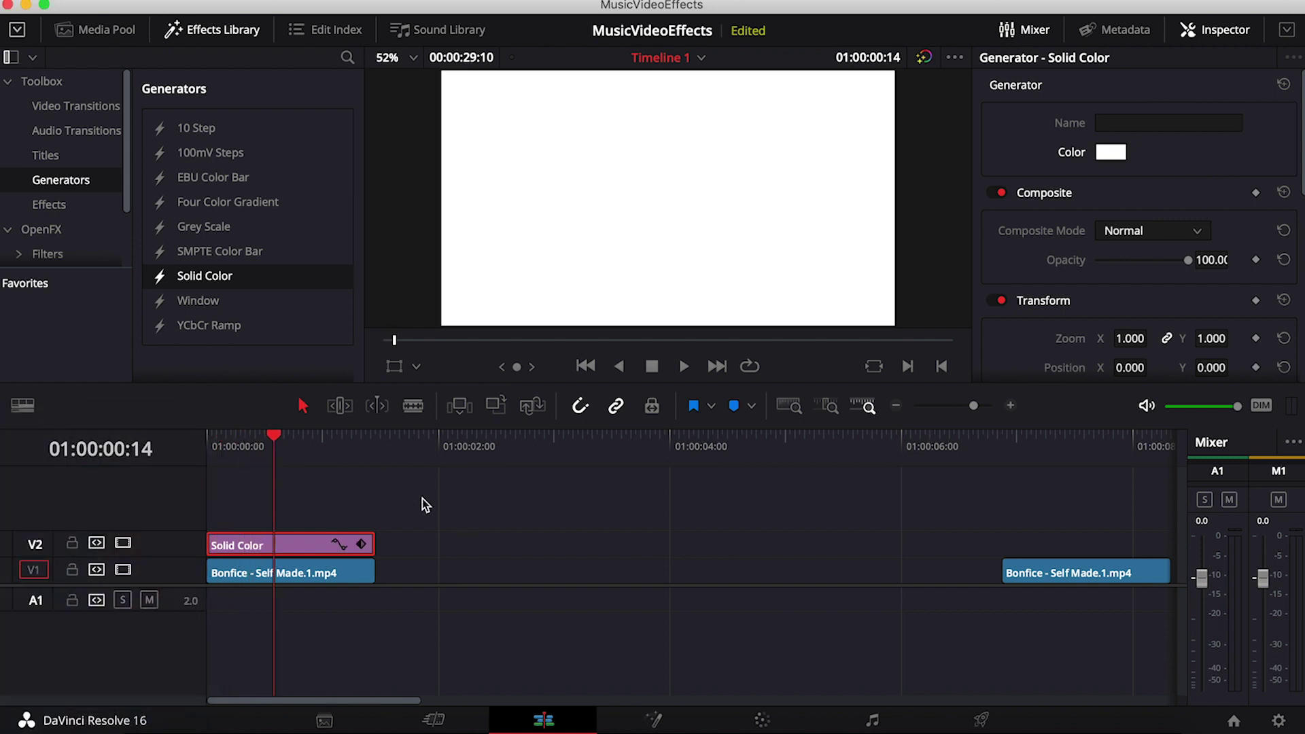
key("Left")
key("Left")
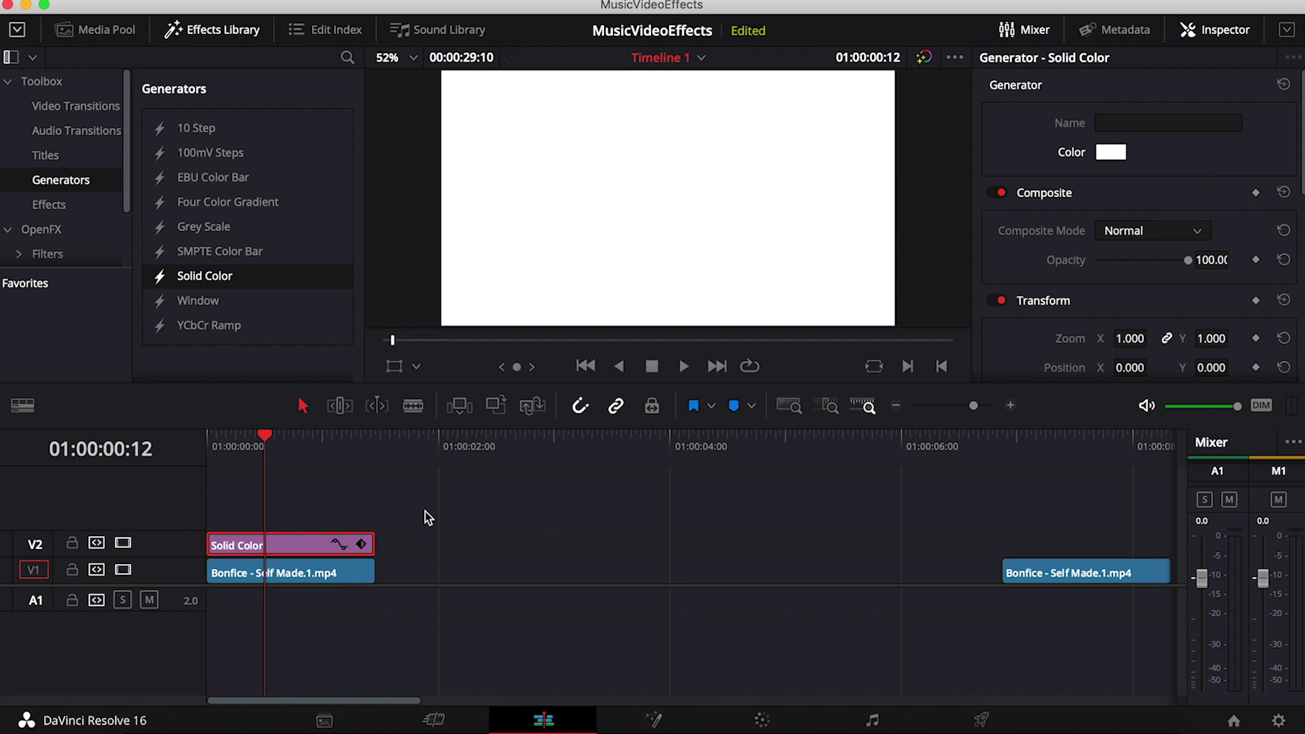
left_click_drag(209, 544, 266, 542)
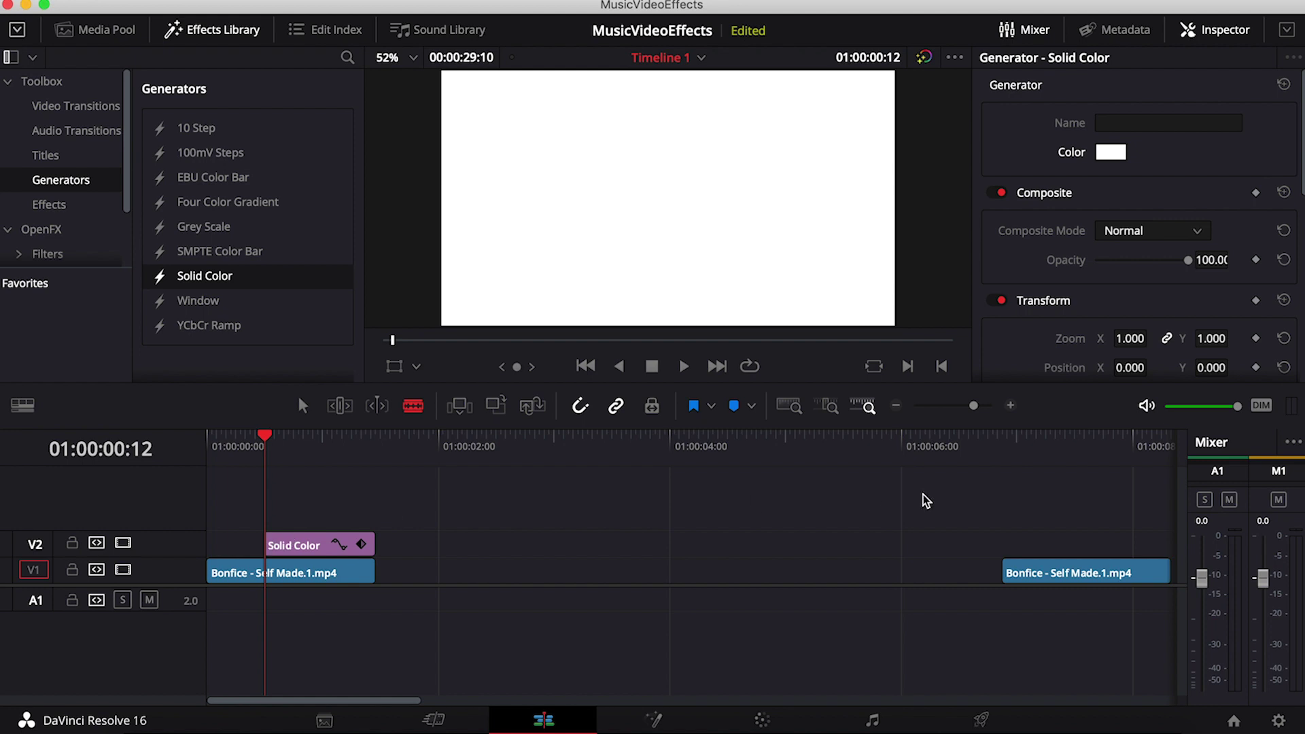
Blade the Solid Color clip at every frame from 01:00:00:13 to 01:00:00:21 to make one-frame pieces
left_click_drag(975, 406, 980, 406)
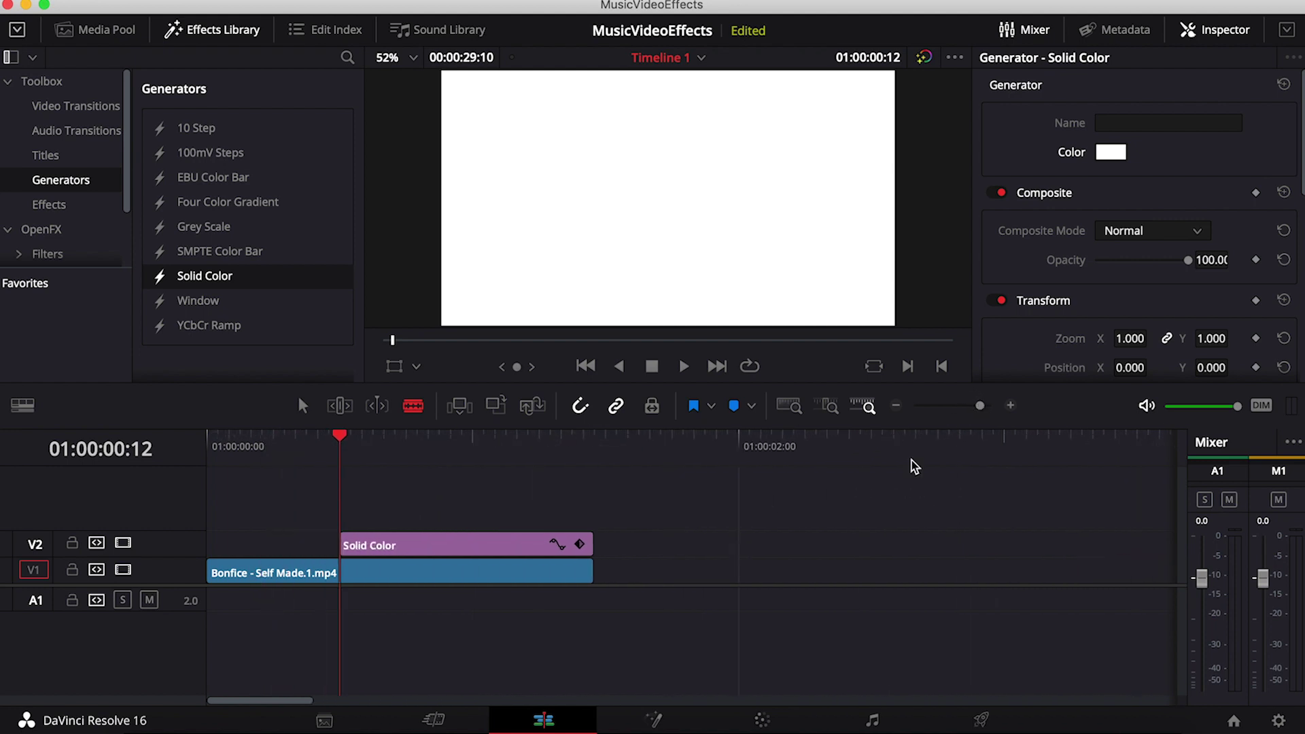
key("Right")
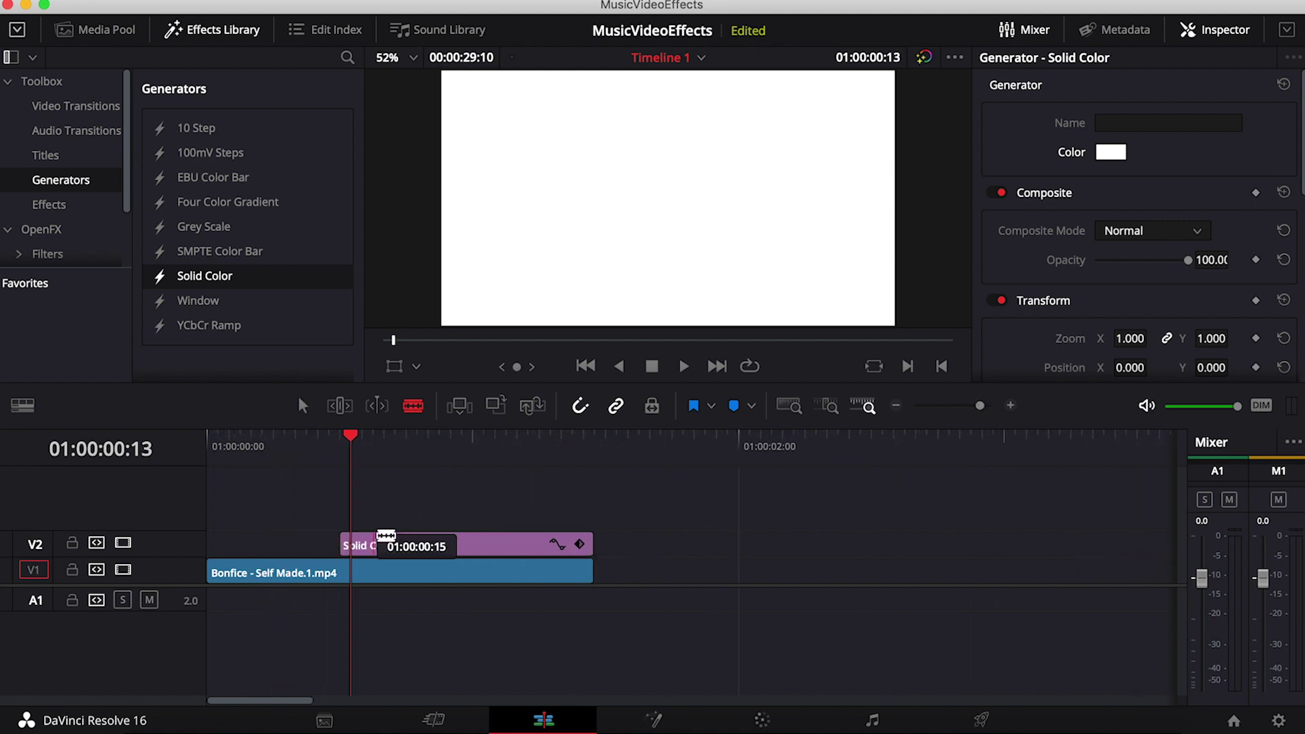
key("Right")
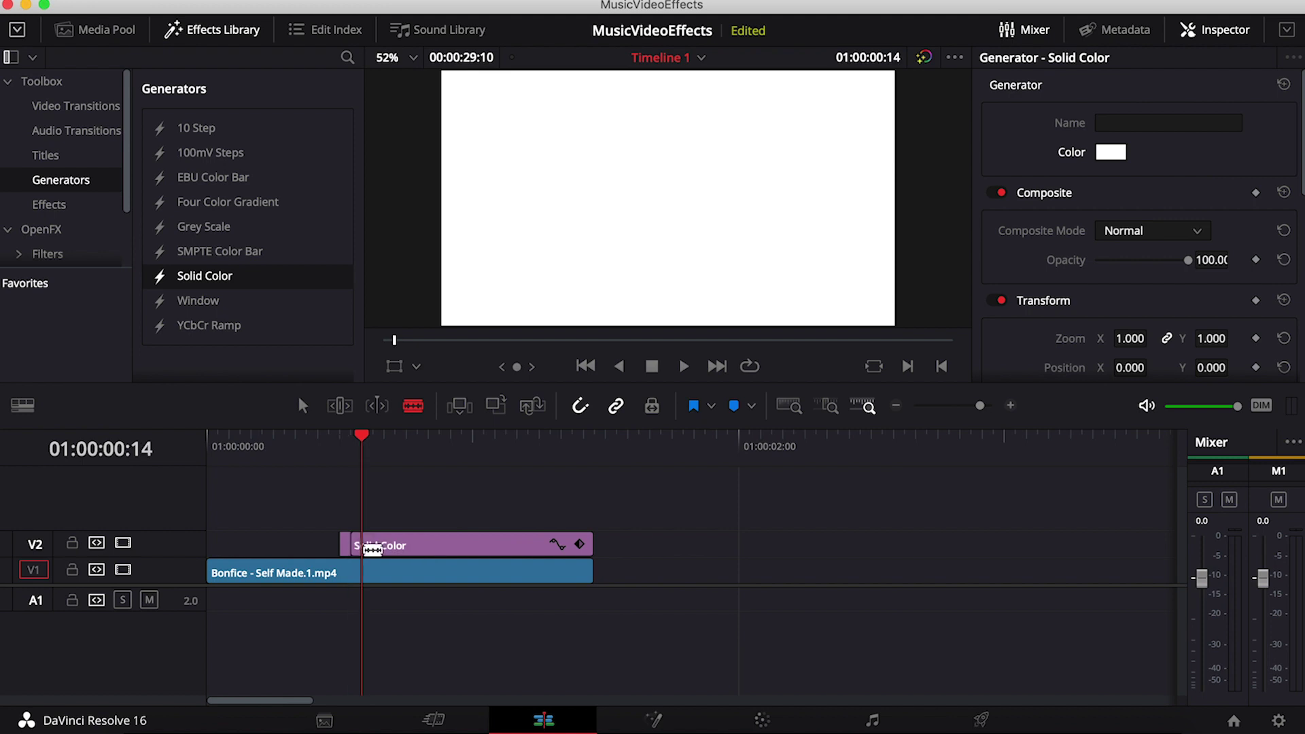
left_click(372, 546)
key("Right")
left_click(378, 546)
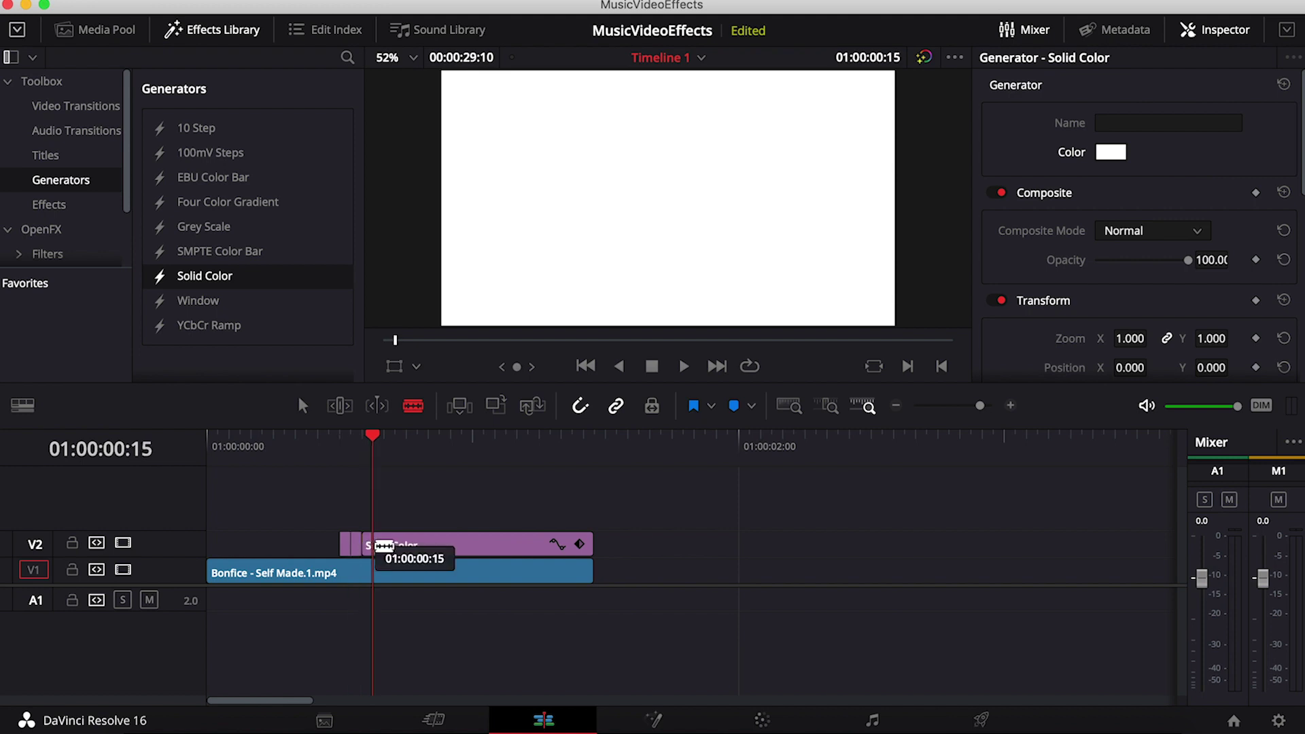
key("Right")
left_click(384, 546)
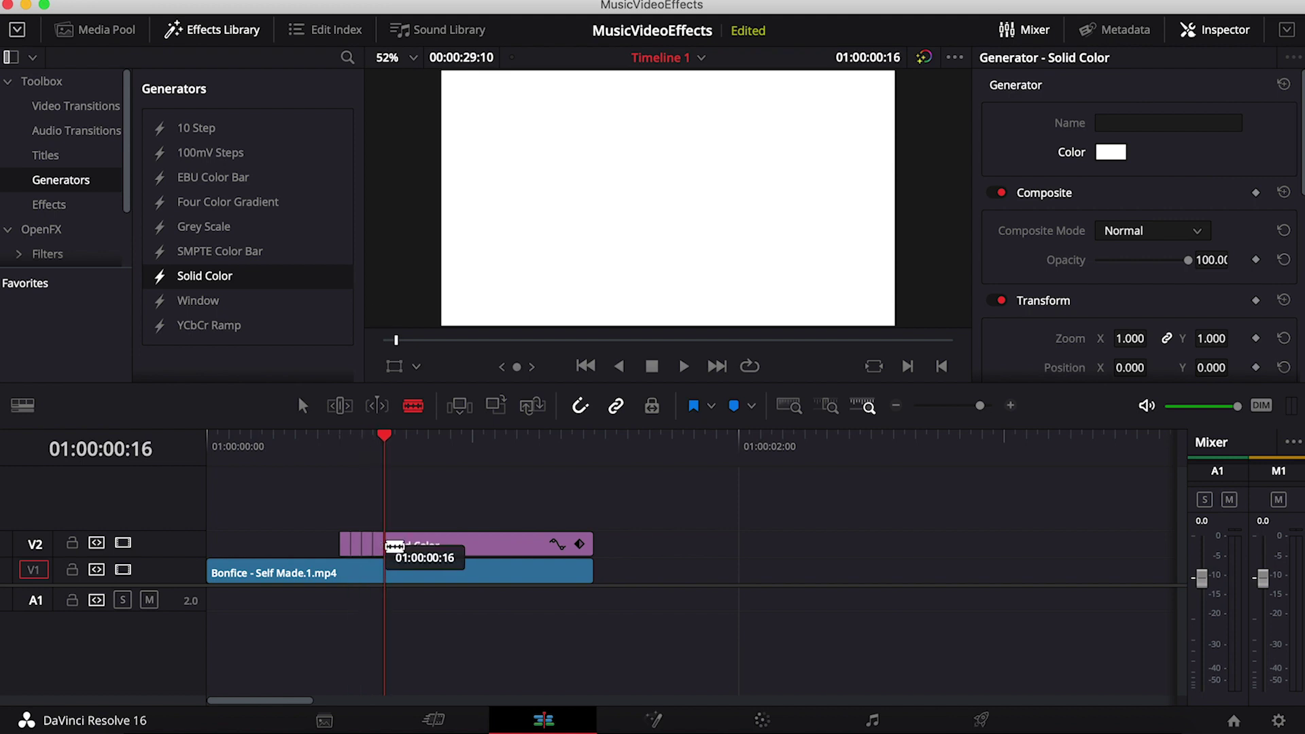
key("Right")
left_click(416, 546)
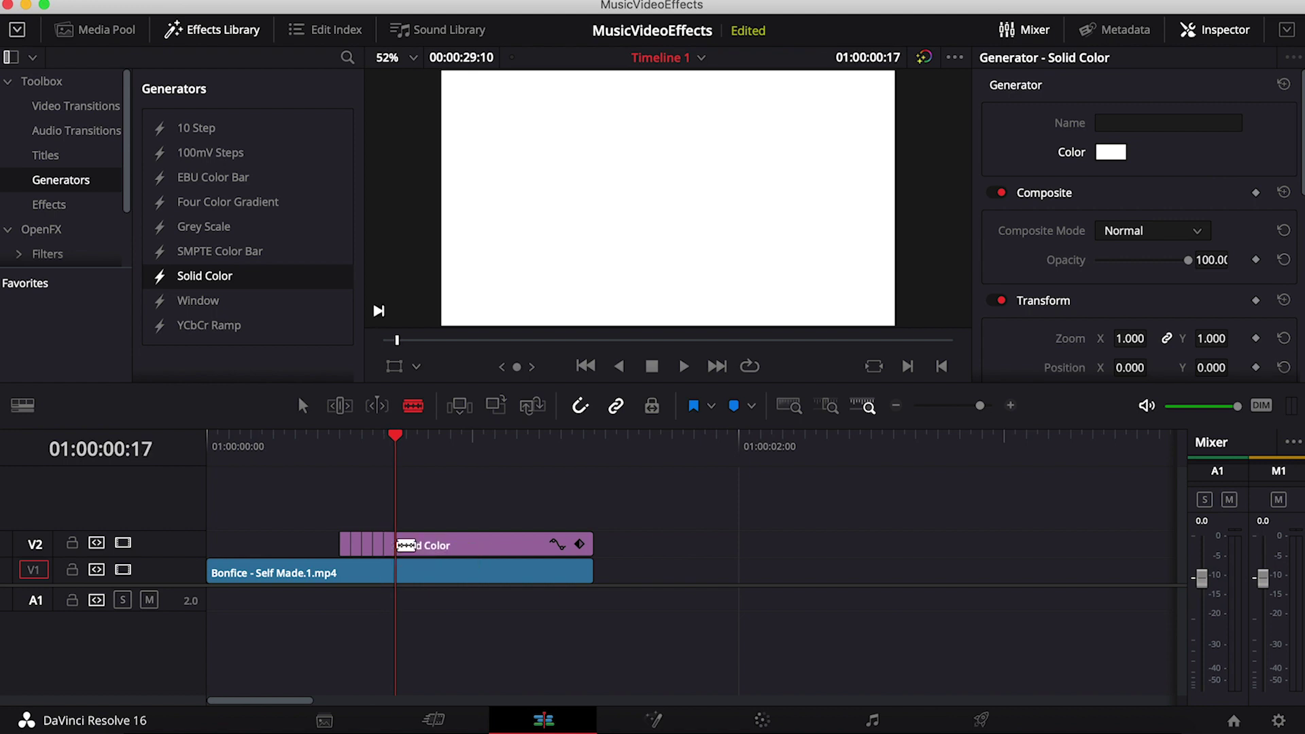
key("Right")
left_click(415, 547)
key("Right")
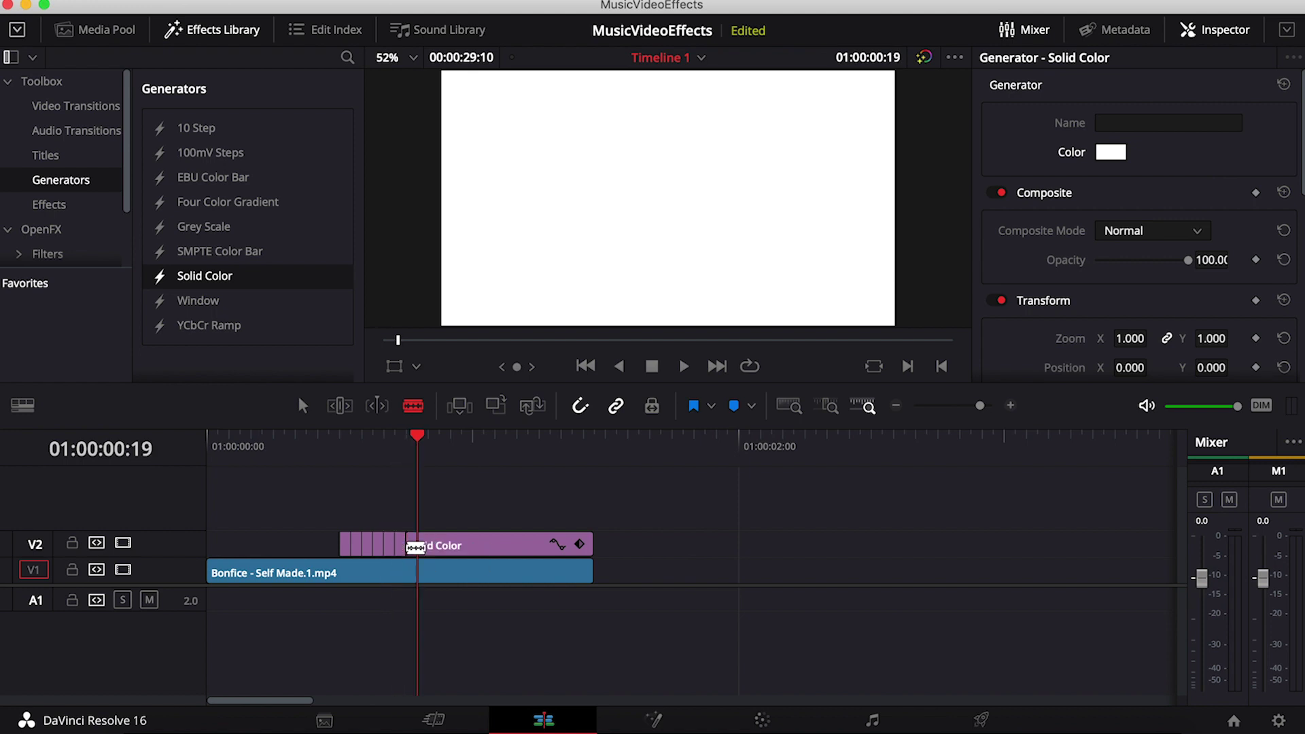
left_click(428, 546)
key("Right")
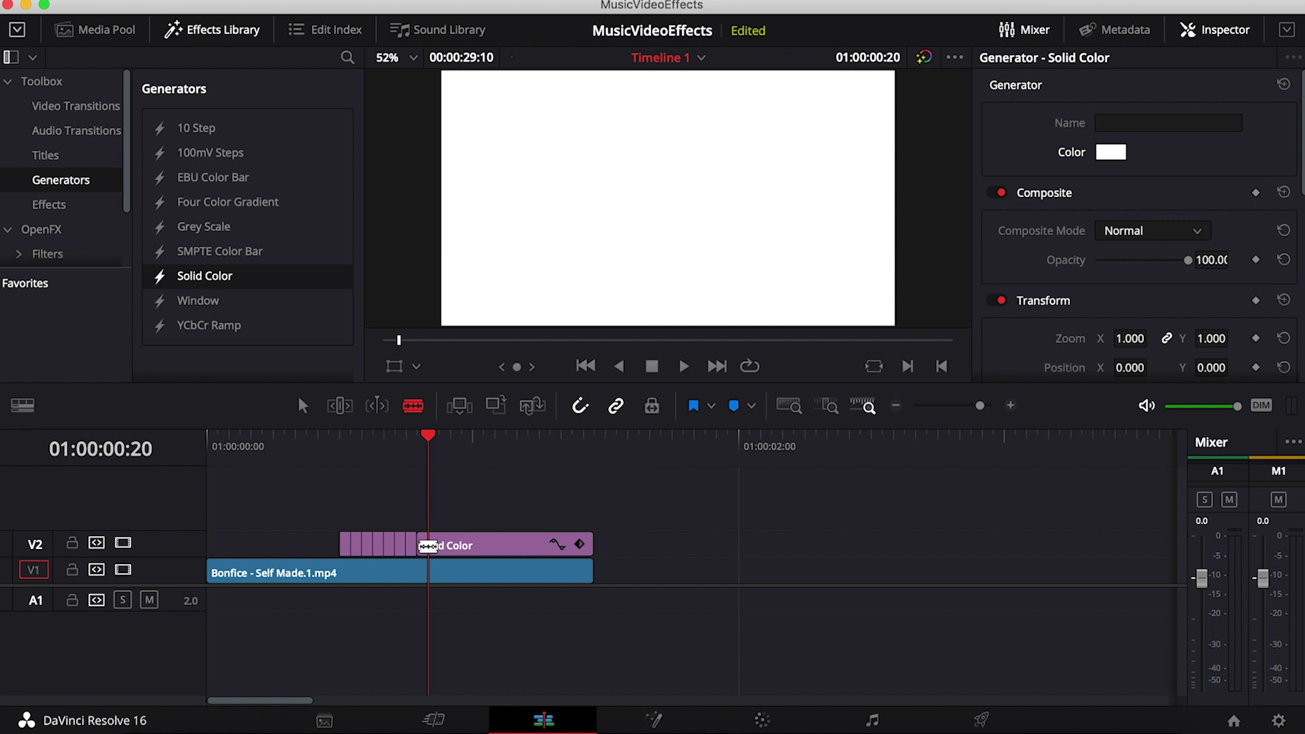
key("Right")
left_click(440, 546)
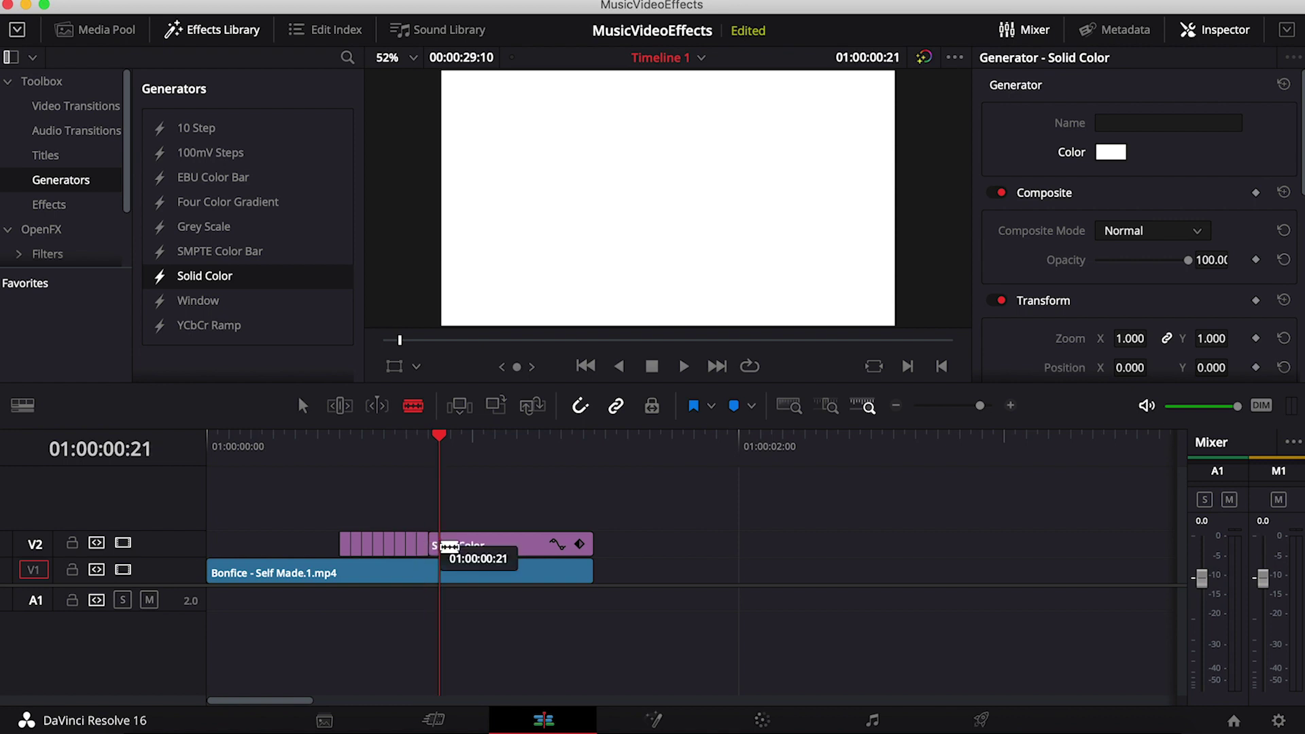
Delete the long remainder of the Solid Color clip after 01:00:00:21
left_click(303, 406)
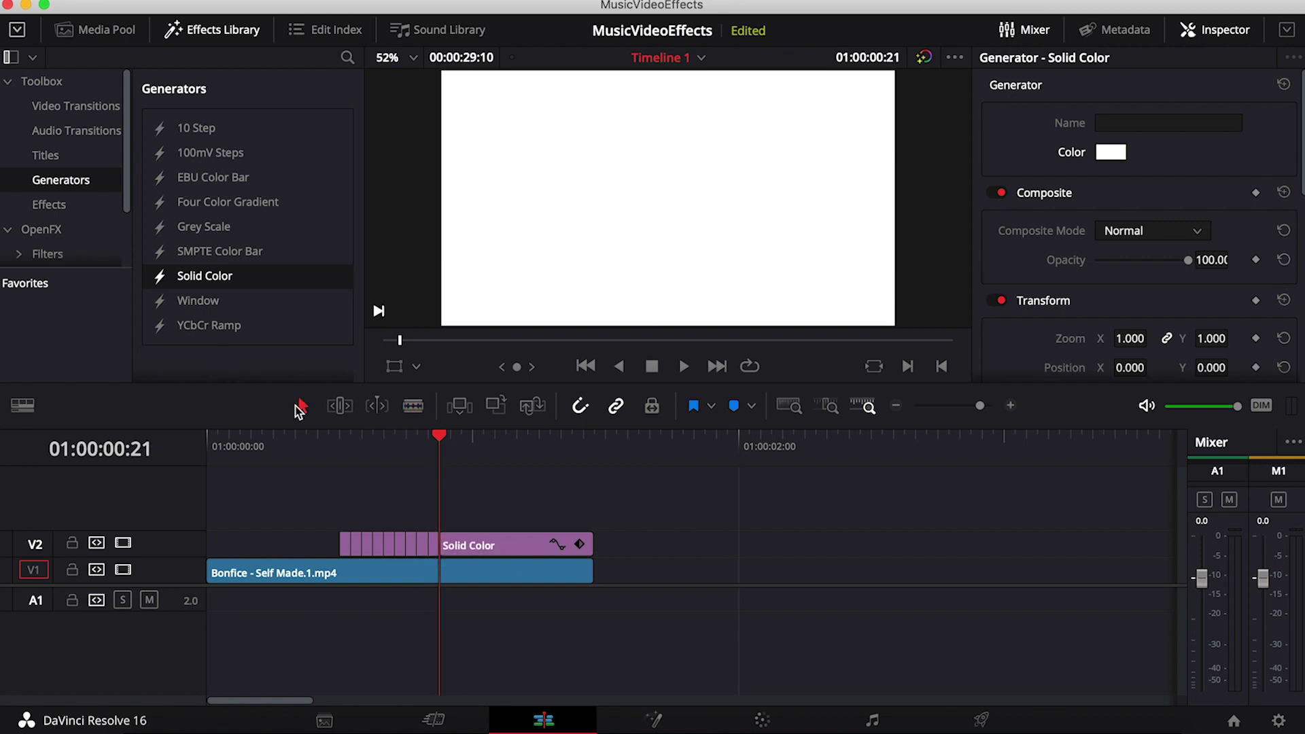
left_click(535, 547)
key("BackSpace")
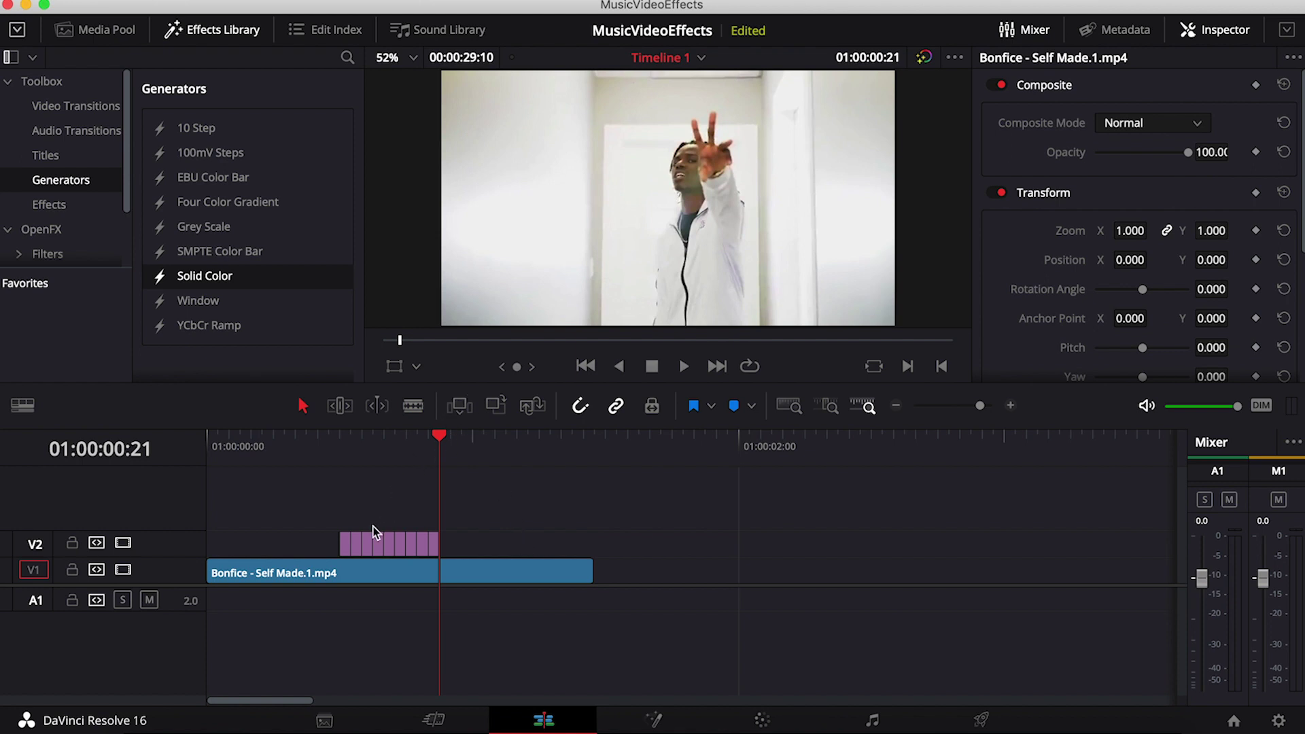
Delete every second one-frame Solid Color piece on V2, leaving single-frame gaps between the white flashes
left_click(358, 546)
key("BackSpace")
left_click(379, 546)
key("BackSpace")
left_click(398, 543)
key("BackSpace")
left_click(422, 542)
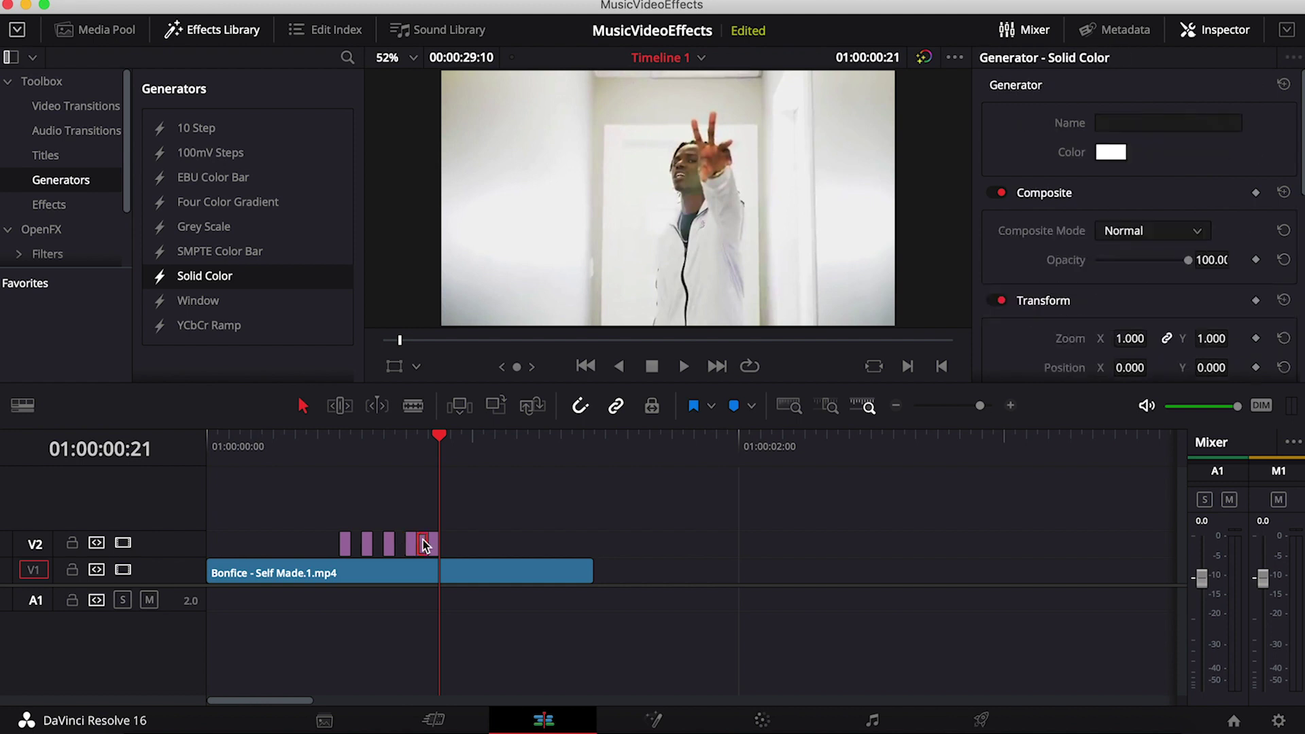
key("BackSpace")
Play back the first clip to review the white flash effect, and return the playhead to the first flash
left_click_drag(442, 435, 293, 449)
key("space")
key("space")
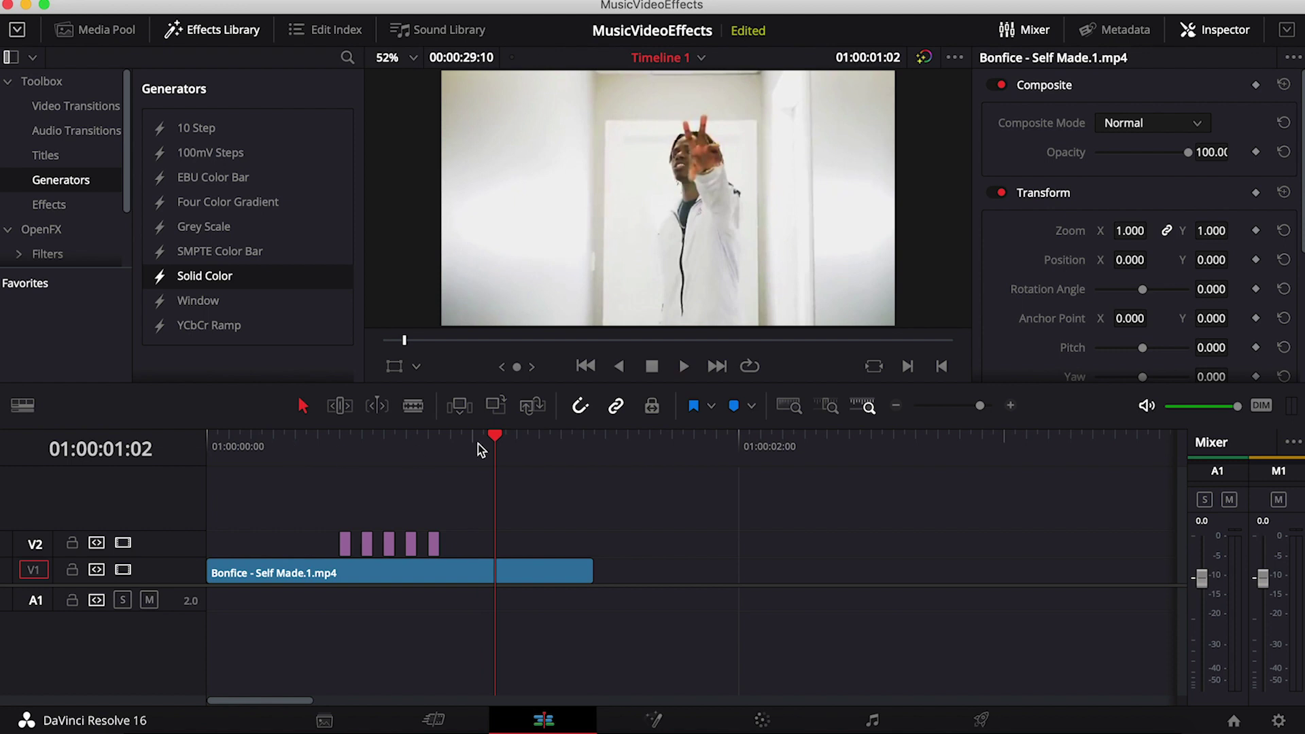
left_click_drag(500, 436, 339, 441)
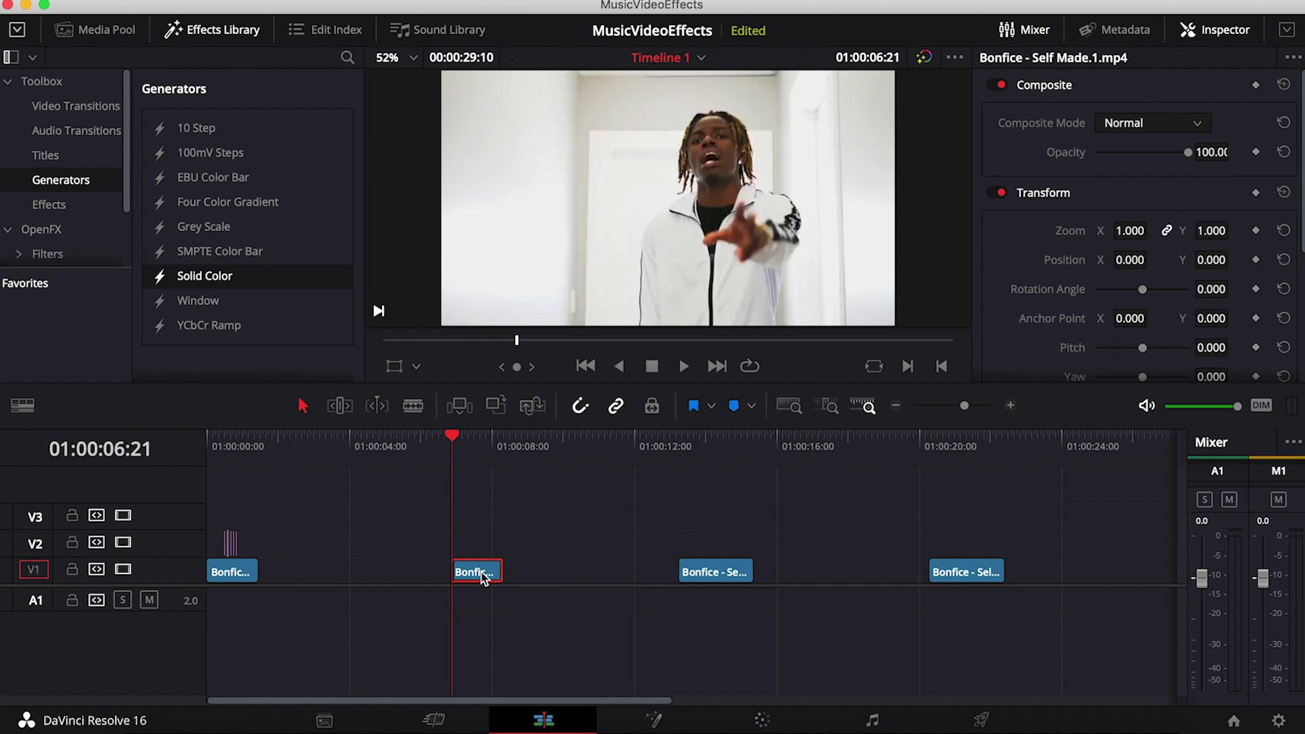
Stack copies of the second video clip on V2 and V3 at 01:00:06:21, and disable the V3 video track
left_click_drag(483, 576, 480, 523)
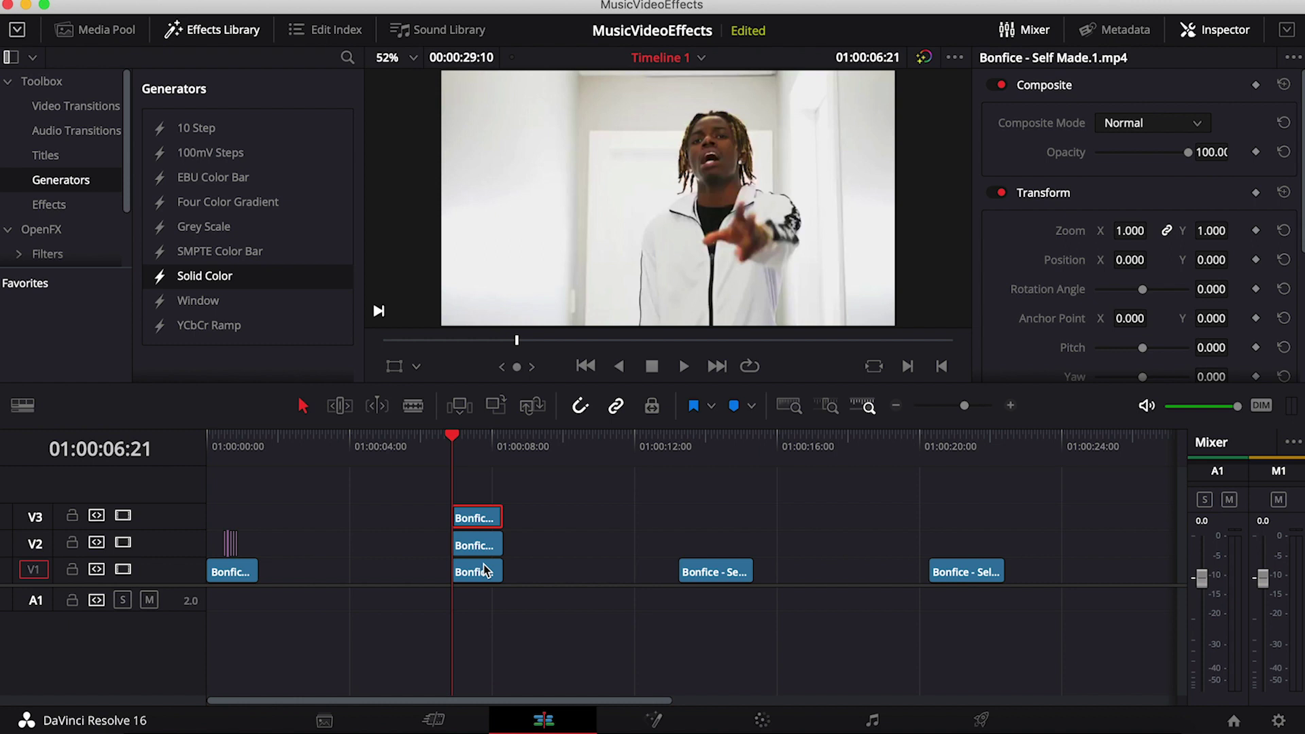
left_click(474, 547)
left_click(121, 515)
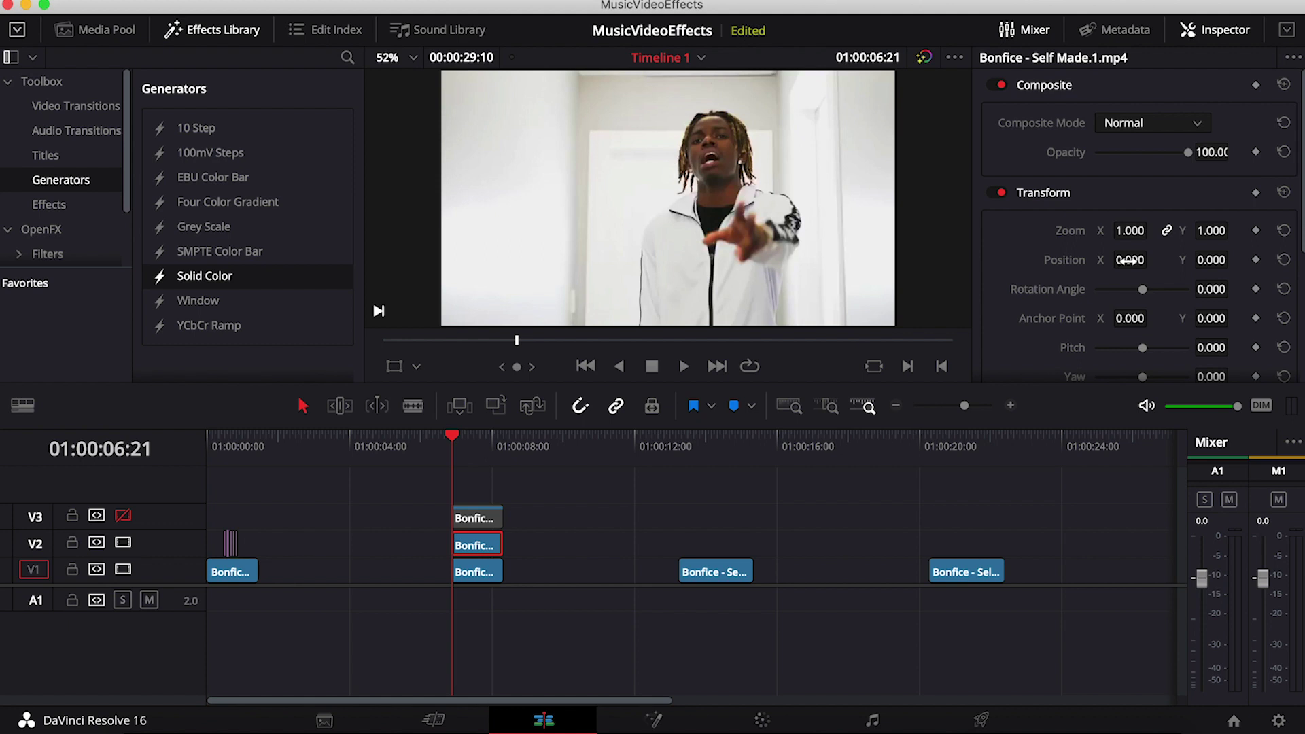
Offset the V2 copy to position X -143, Y -101 and lower its opacity to 39.60
mouse_move(1148, 259)
left_mouse_down()
mouse_move(1133, 260)
mouse_move(1150, 261)
left_mouse_up()
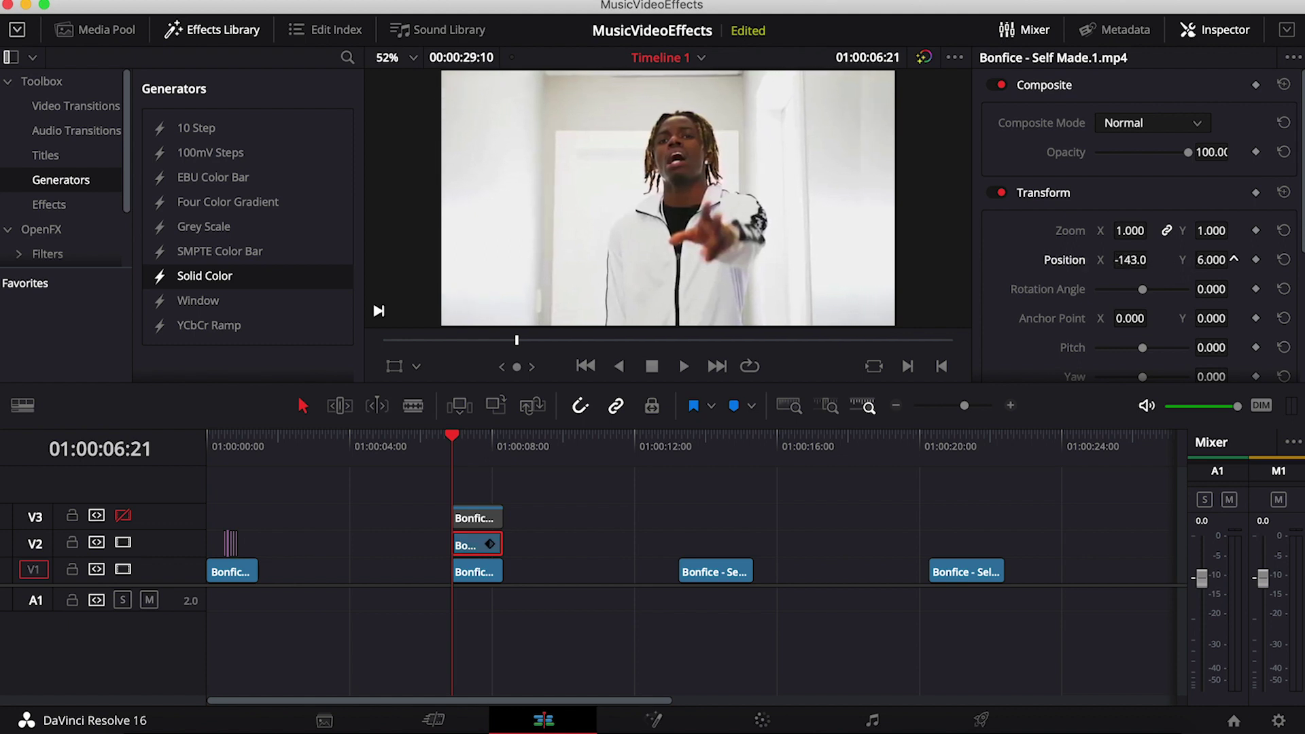
left_click_drag(1233, 259, 1200, 247)
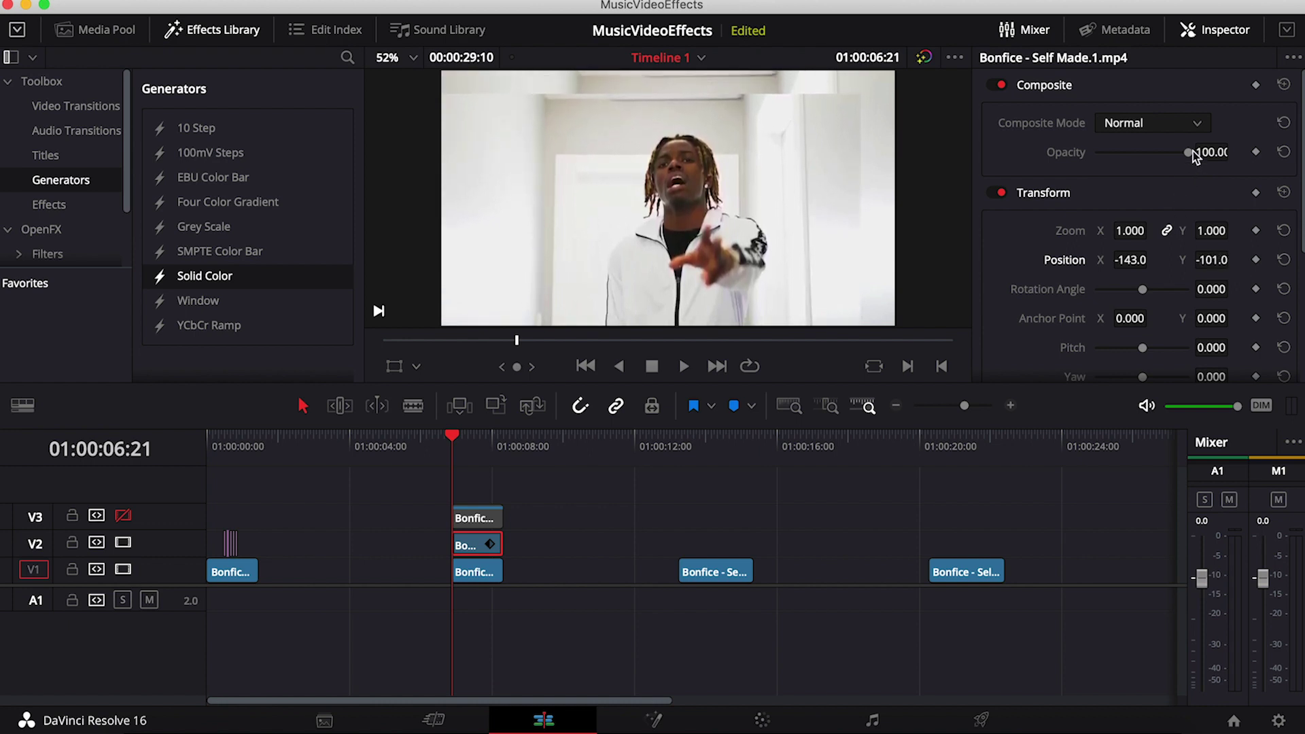
left_click_drag(1190, 150, 1133, 153)
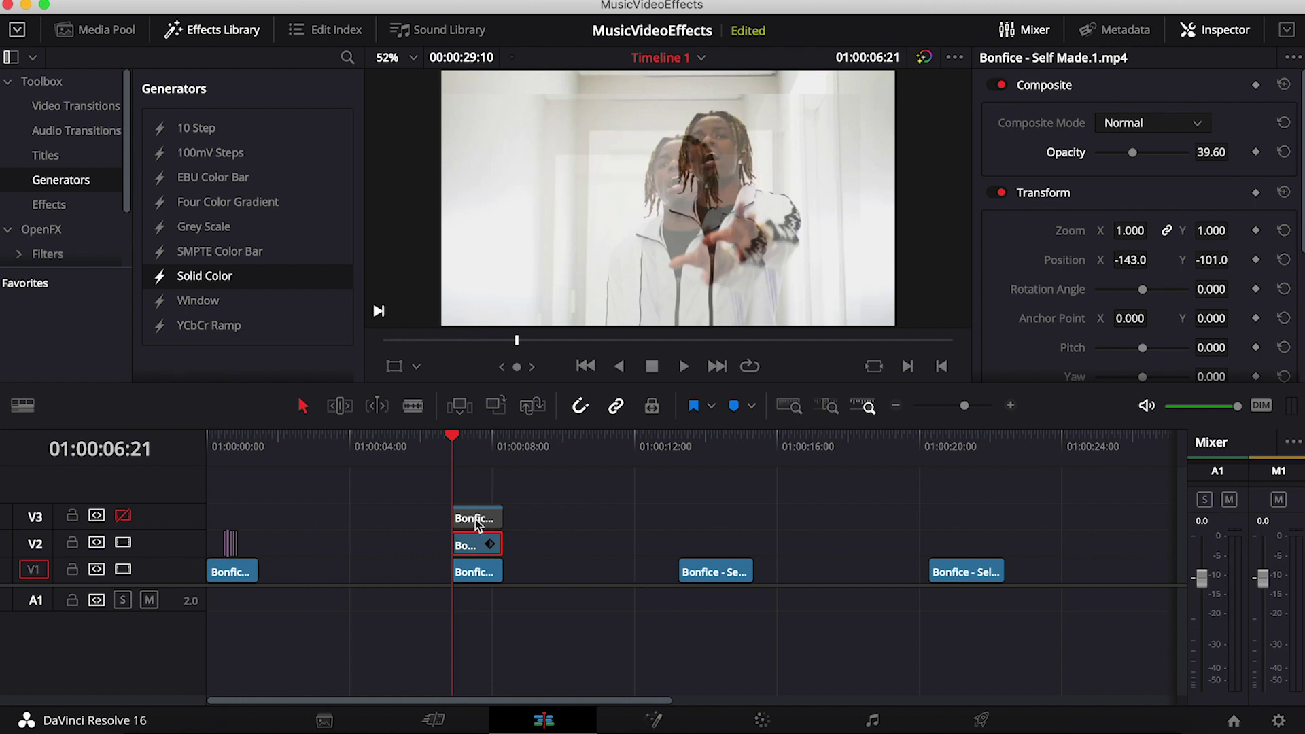
Re-enable the V3 video track, then offset its copy to position X 169, Y 32 with opacity 40.59
left_click(125, 517)
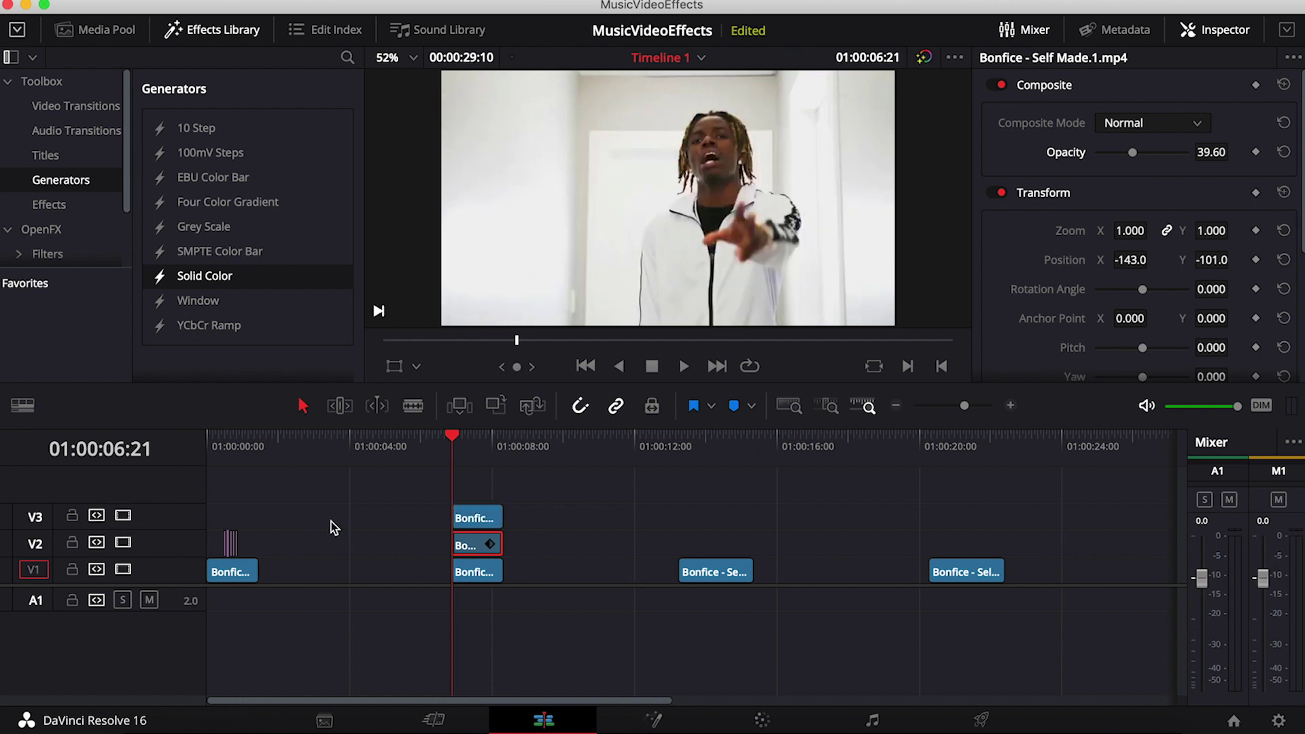
left_click(477, 519)
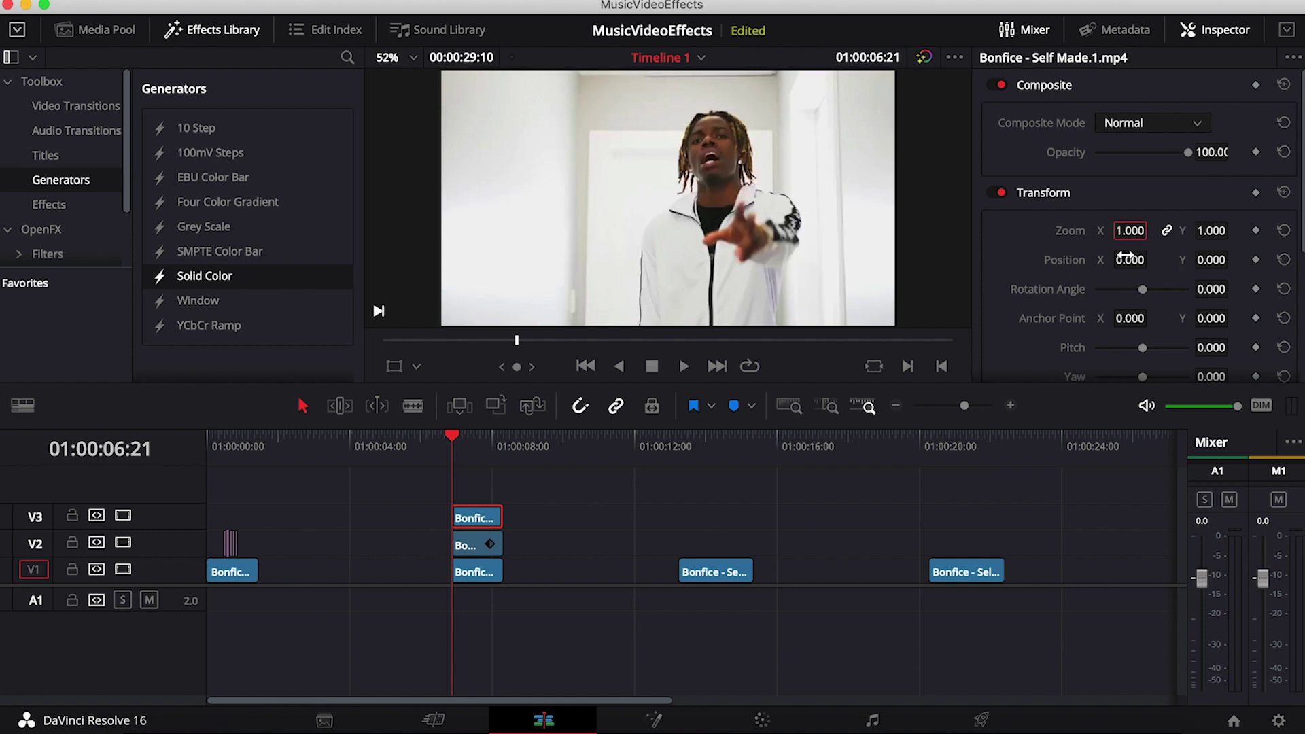
left_click_drag(1130, 260, 1211, 265)
left_click(1256, 259)
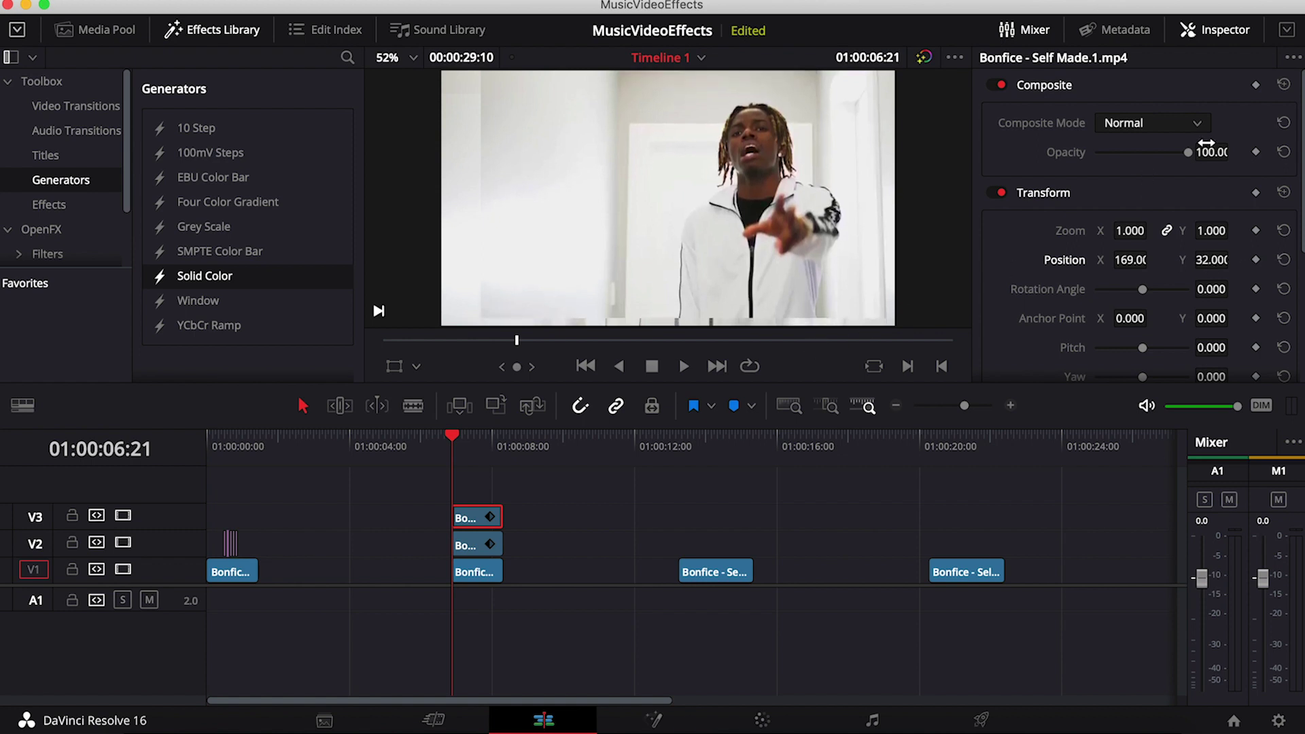
left_click_drag(1188, 154, 1133, 160)
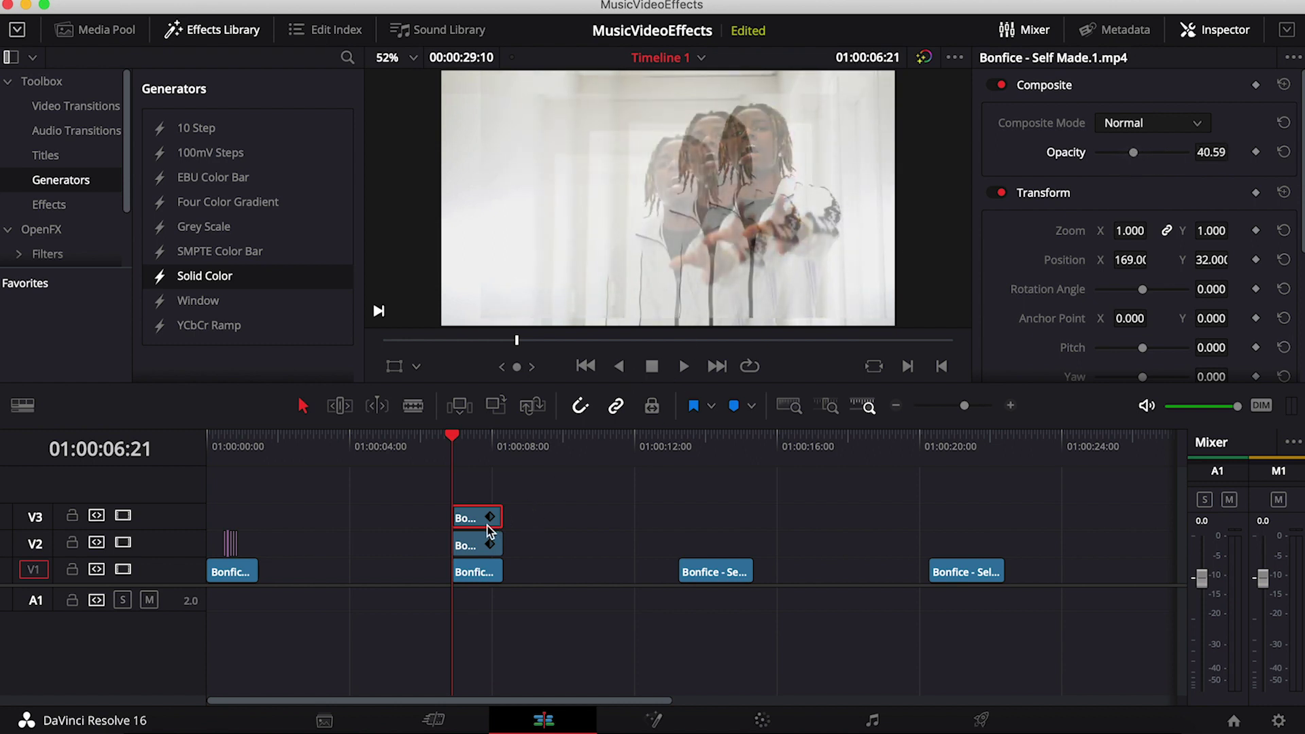
Preview the layered clips and blade the V2 and V3 copies at 01:00:07:05
left_click(464, 544)
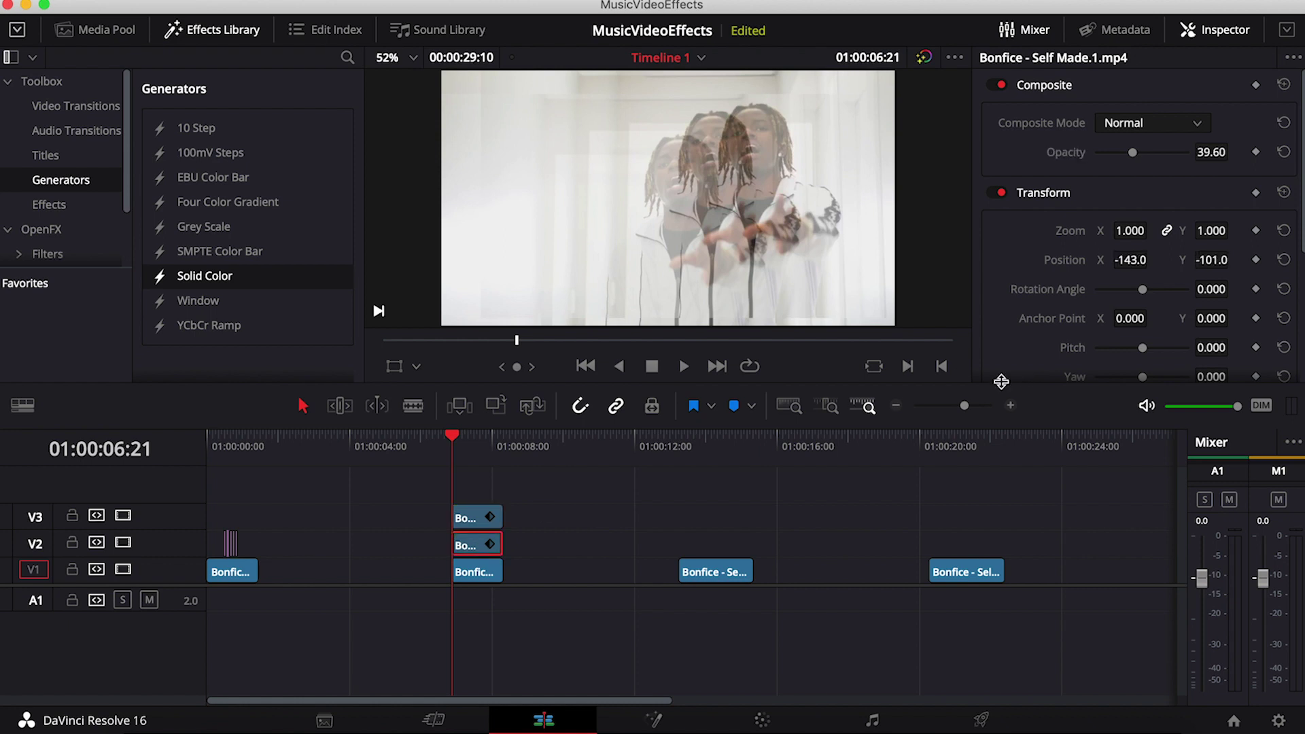
left_click_drag(961, 405, 975, 403)
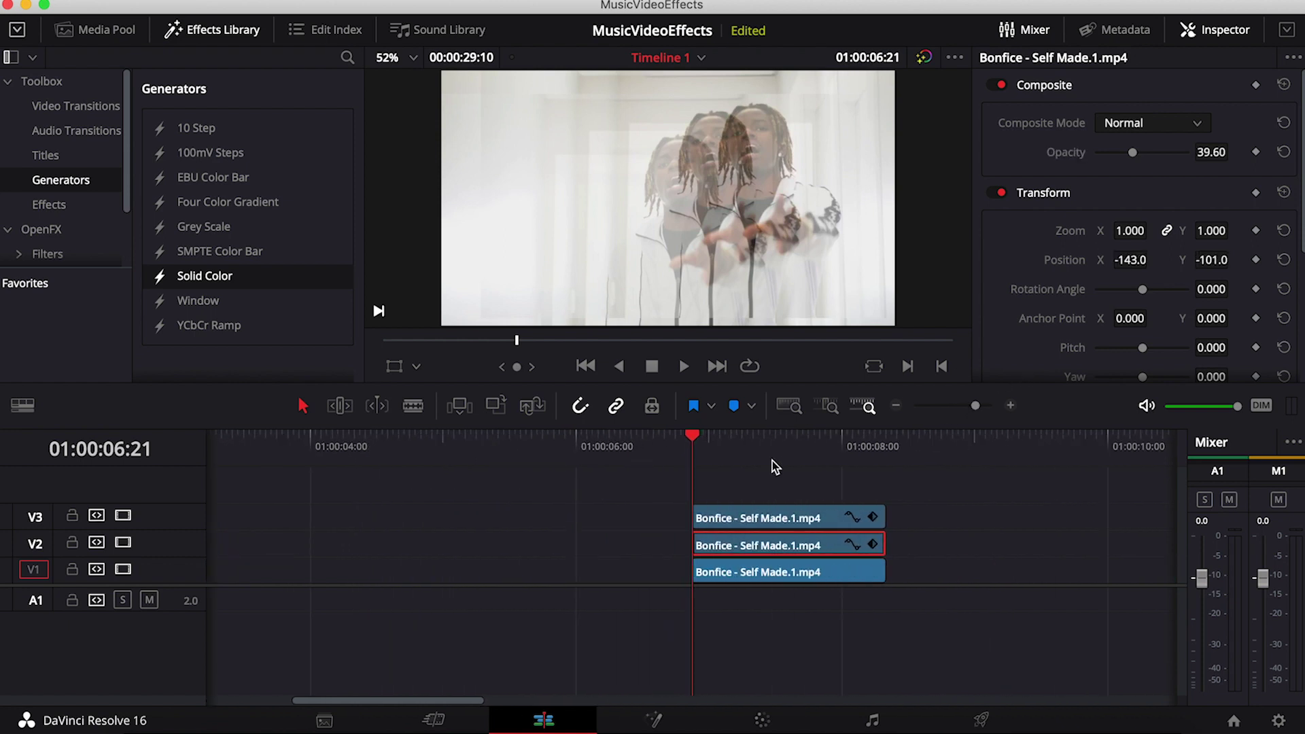
key("space")
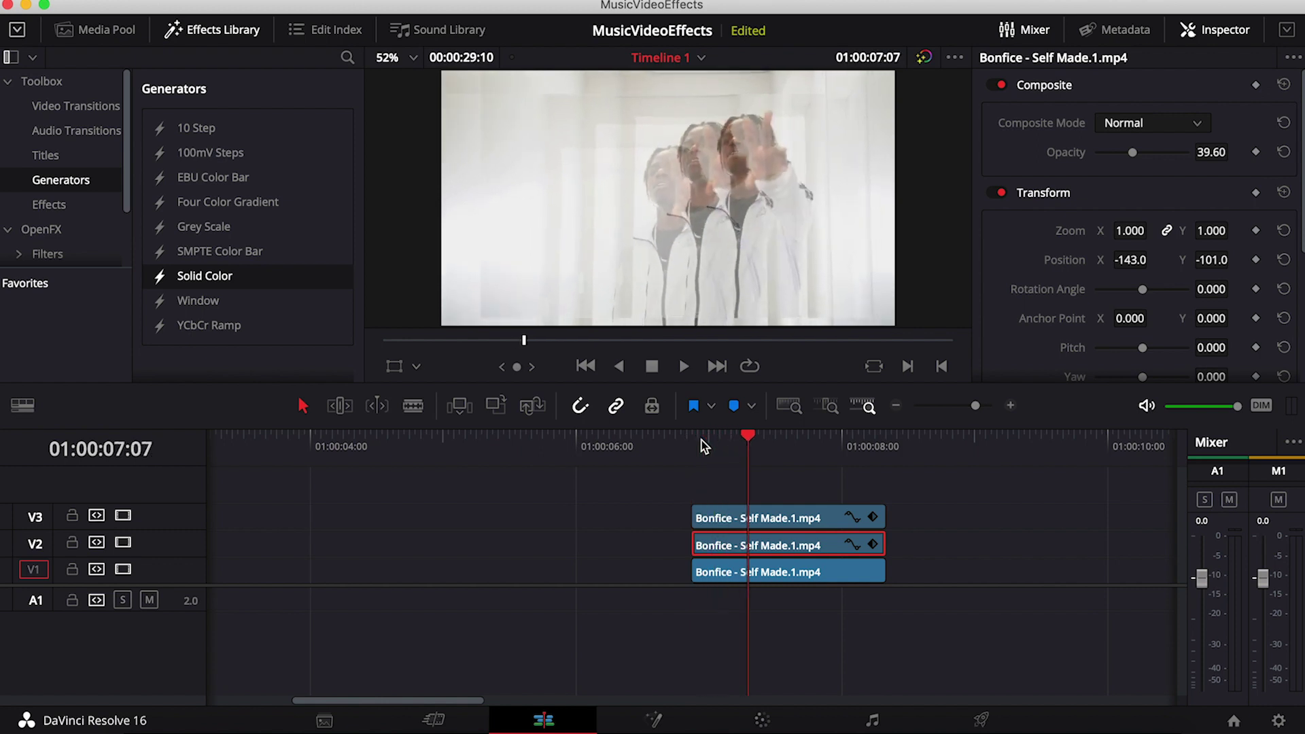
left_click(413, 406)
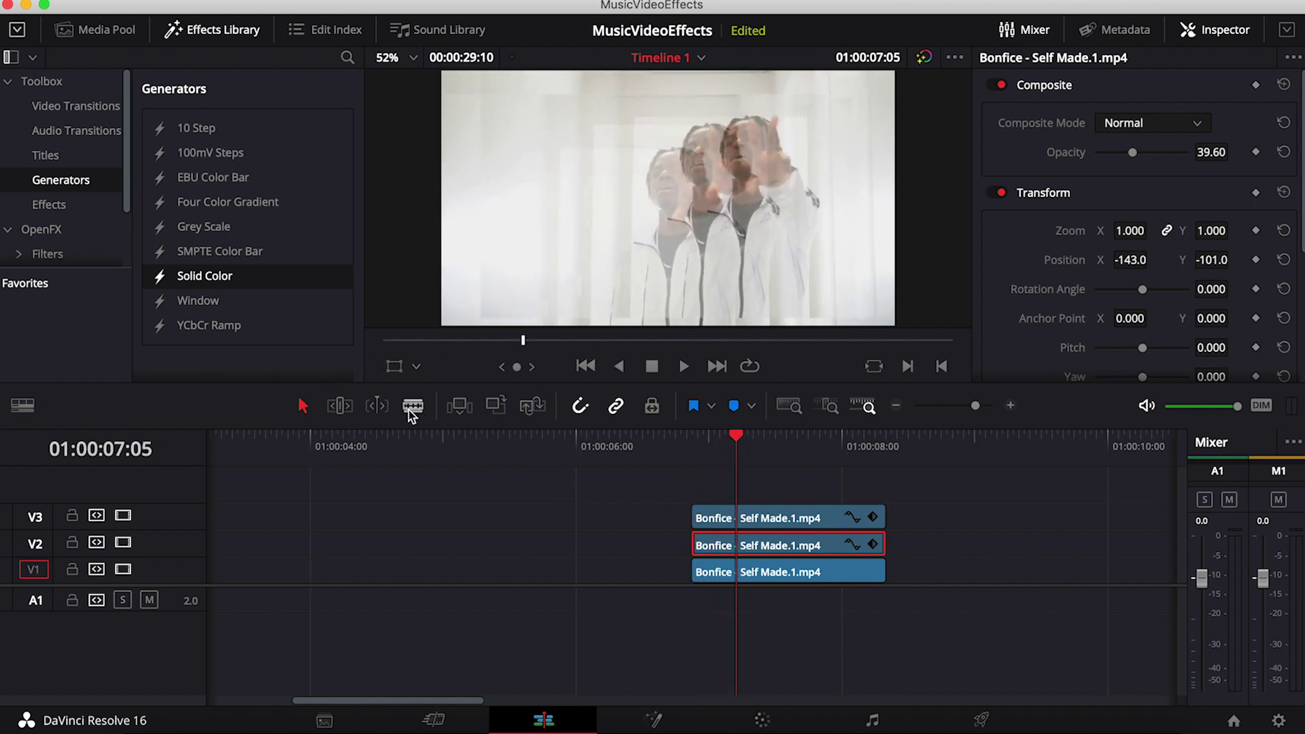
left_click(745, 544)
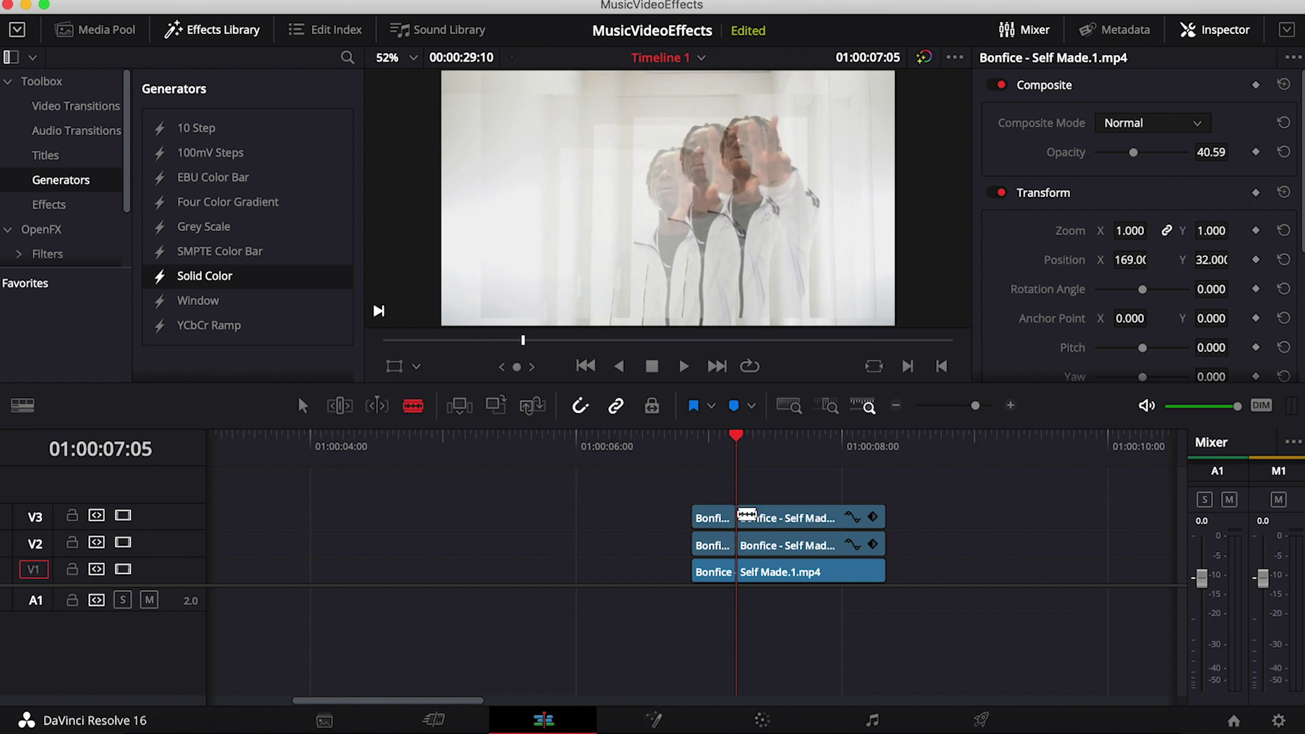
left_click(303, 406)
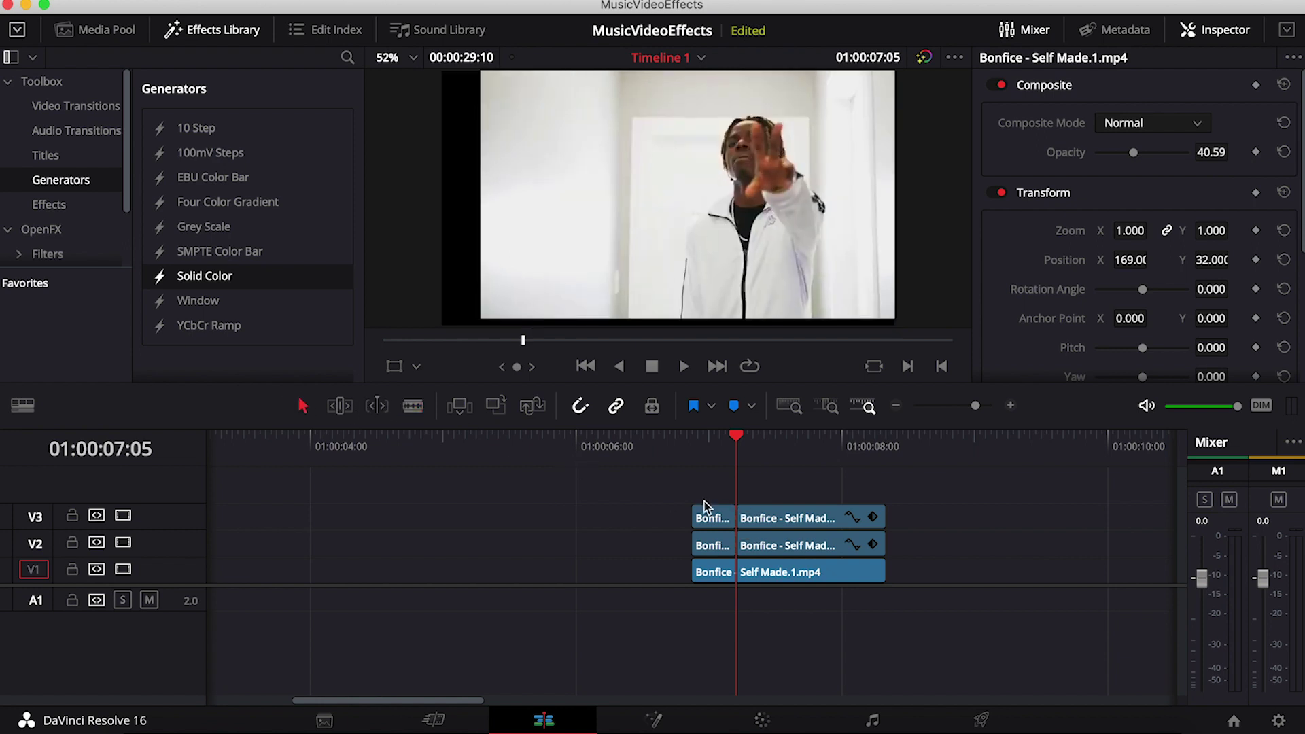
Delete the short V3 and V2 segments before the cut at 01:00:07:05, leaving the V1 clip in place
key("Delete")
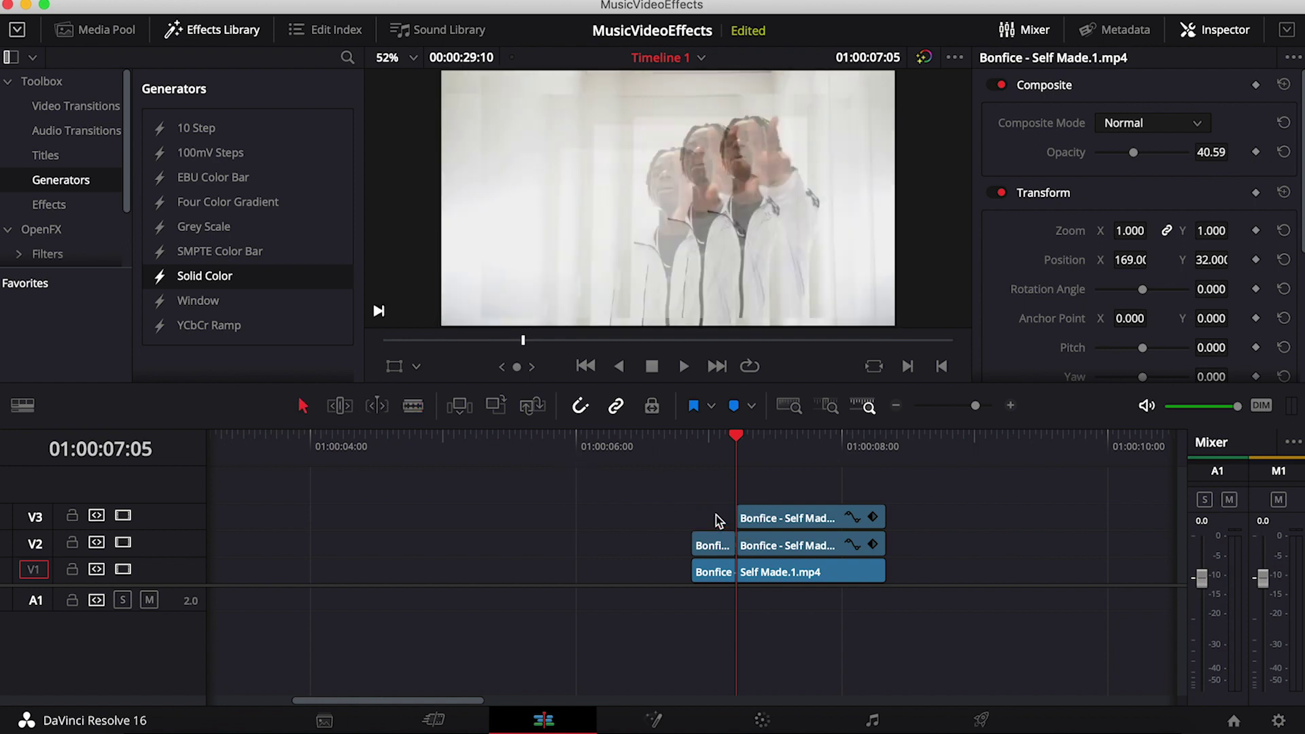
left_click(714, 544)
key("Delete")
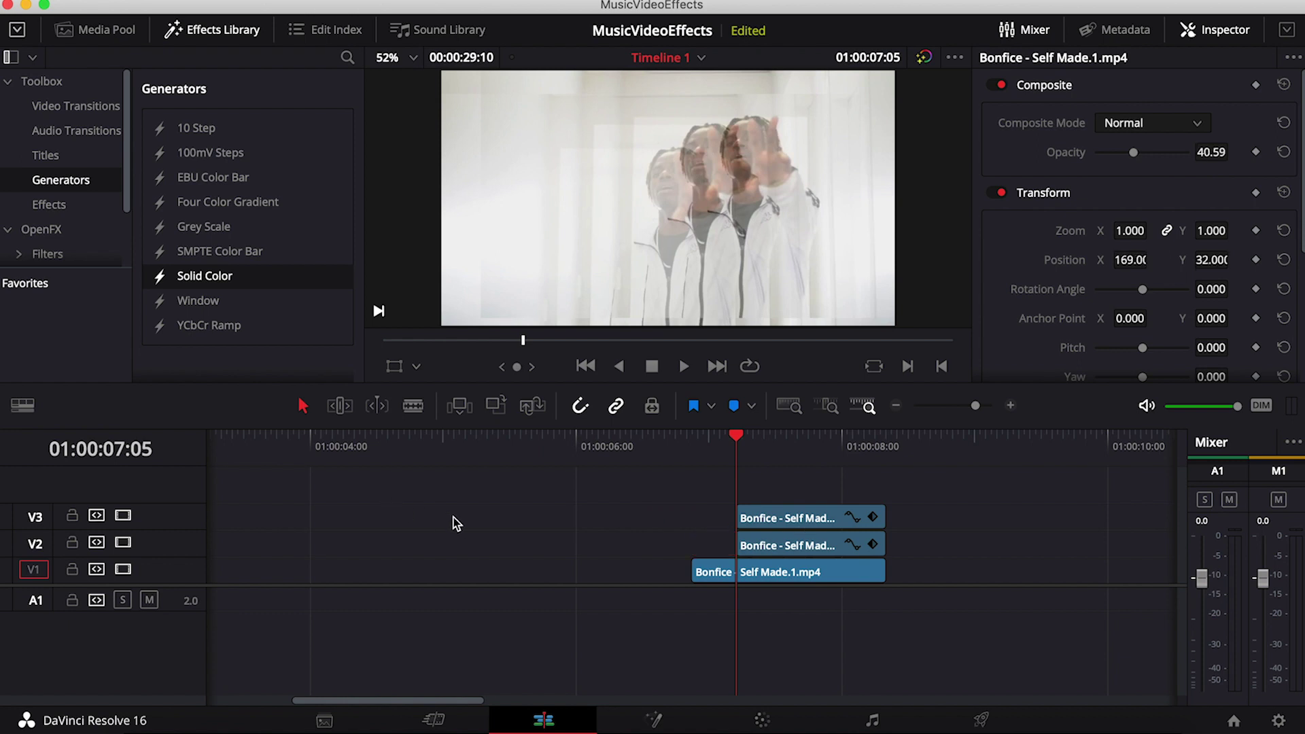
Blade the V3 and V2 copies three frames after their start, at 01:00:07:08
left_click(762, 545)
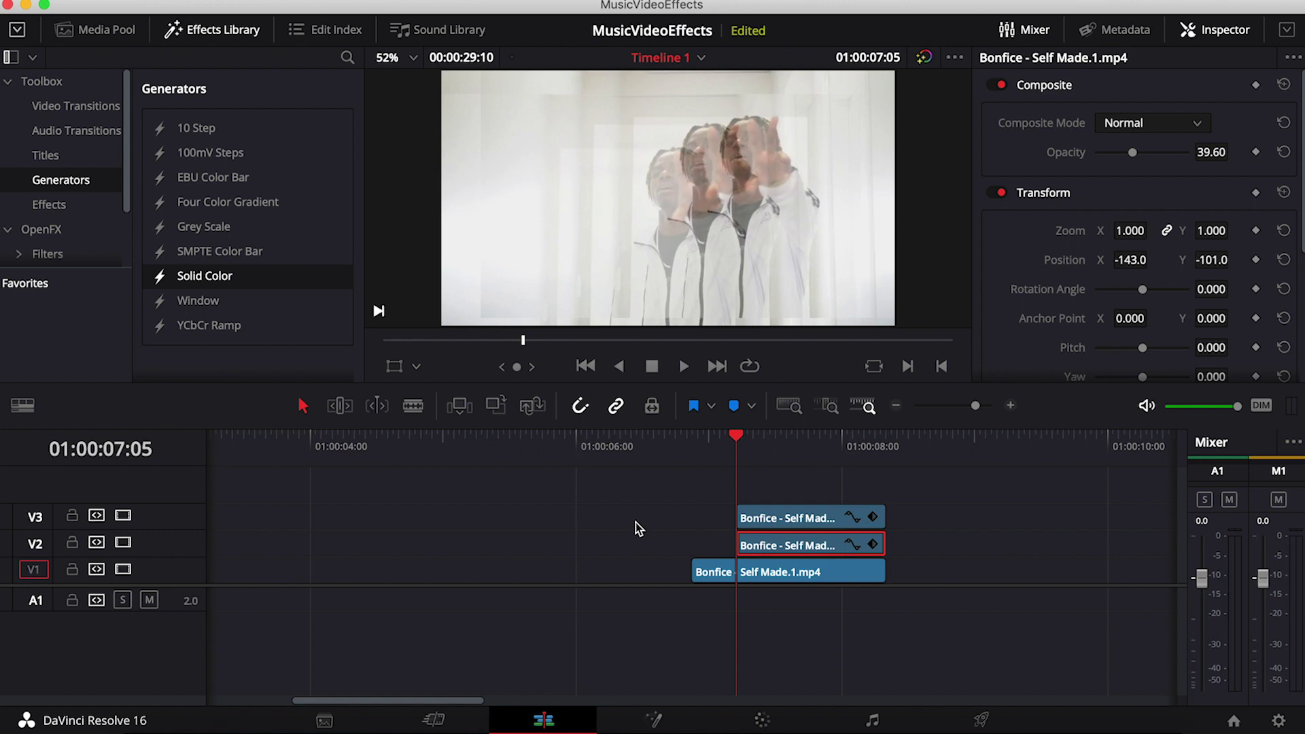
key("Right")
key("Right")
key("Right")
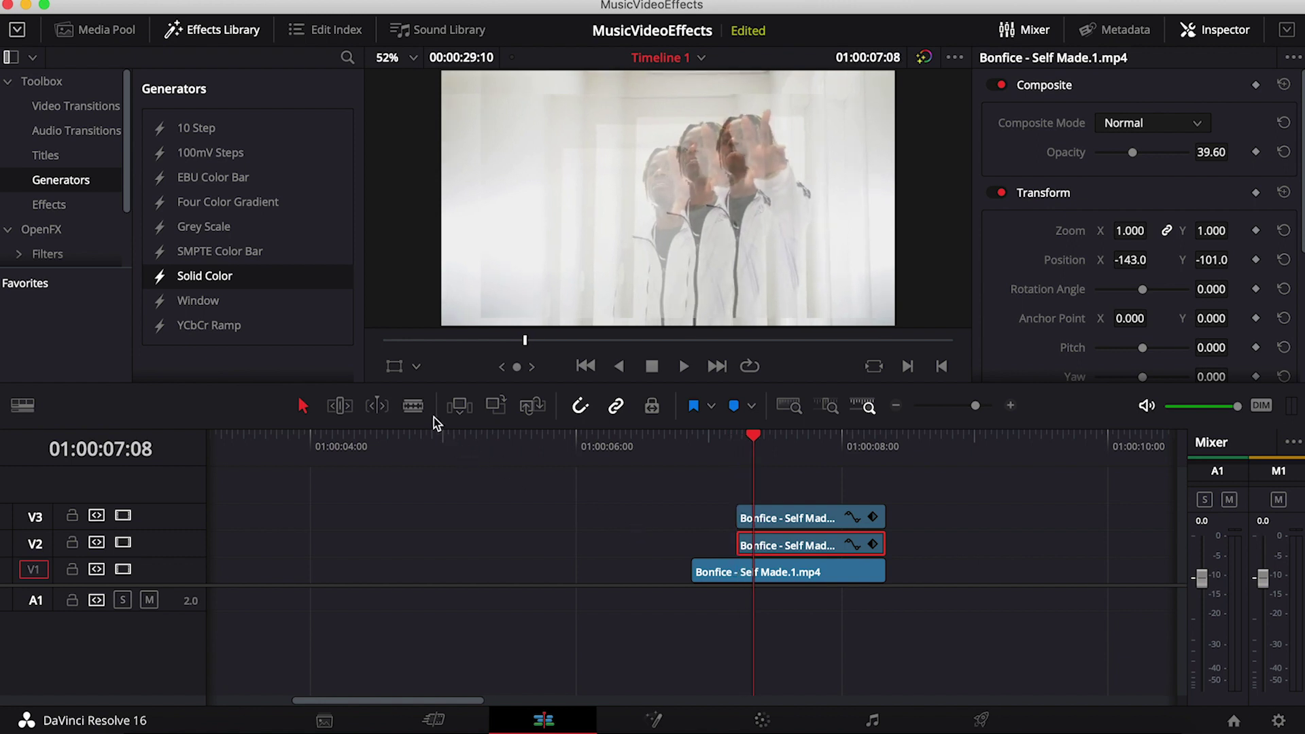
left_click(753, 518)
left_click(303, 406)
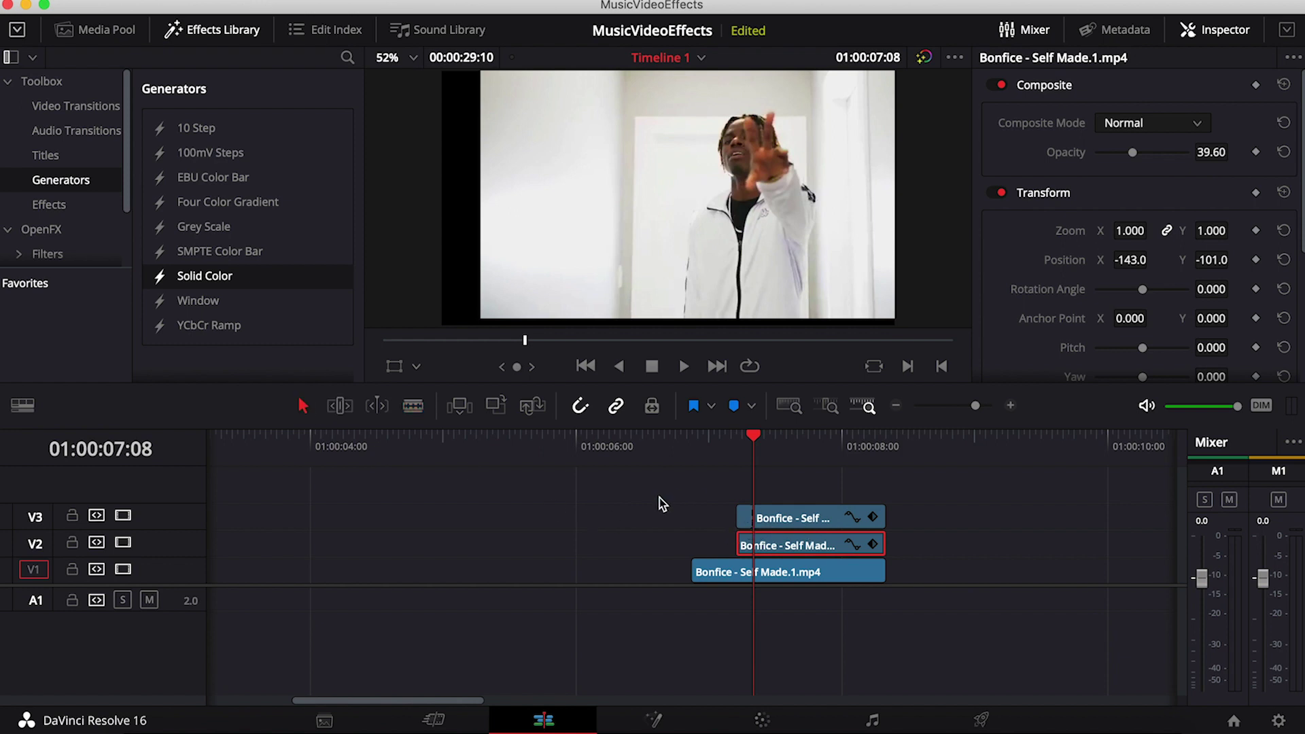
left_click(412, 412)
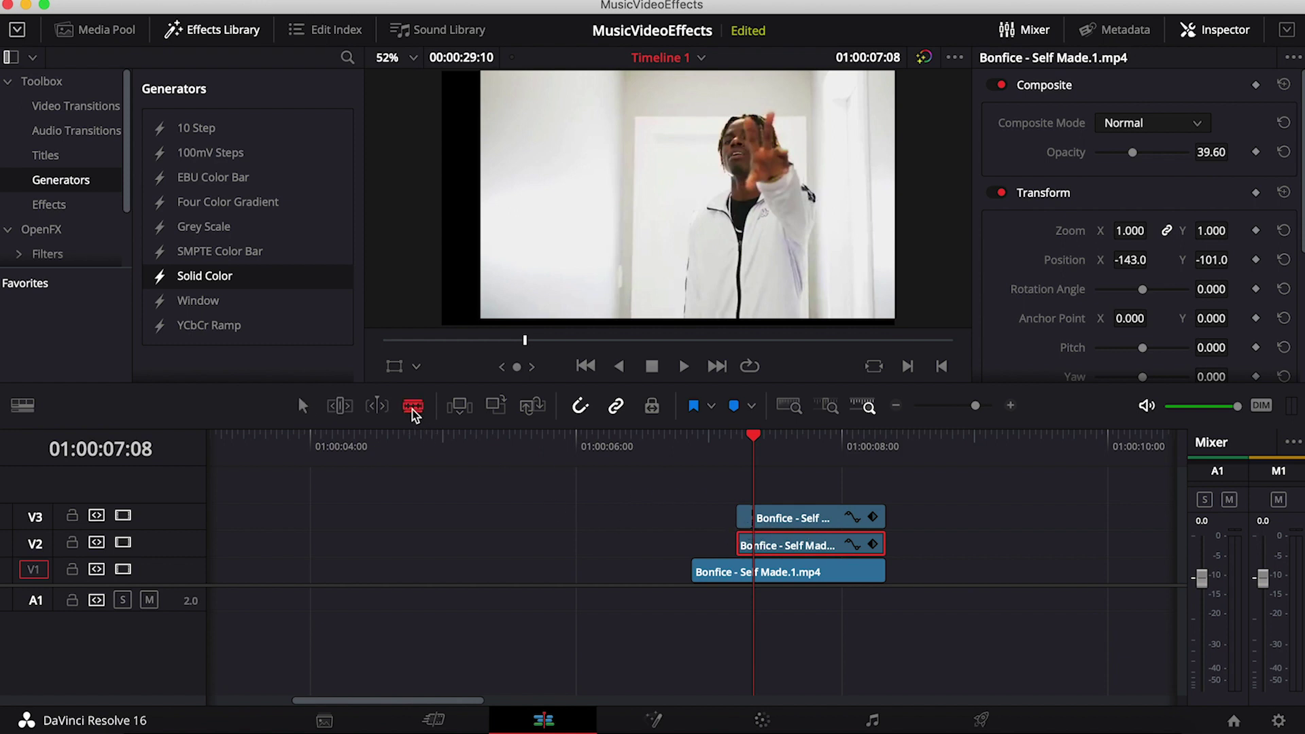
left_click(754, 543)
Blade the V3 and V2 copies another three frames further on, at 01:00:07:11
key("Right")
key("Right")
key("Right")
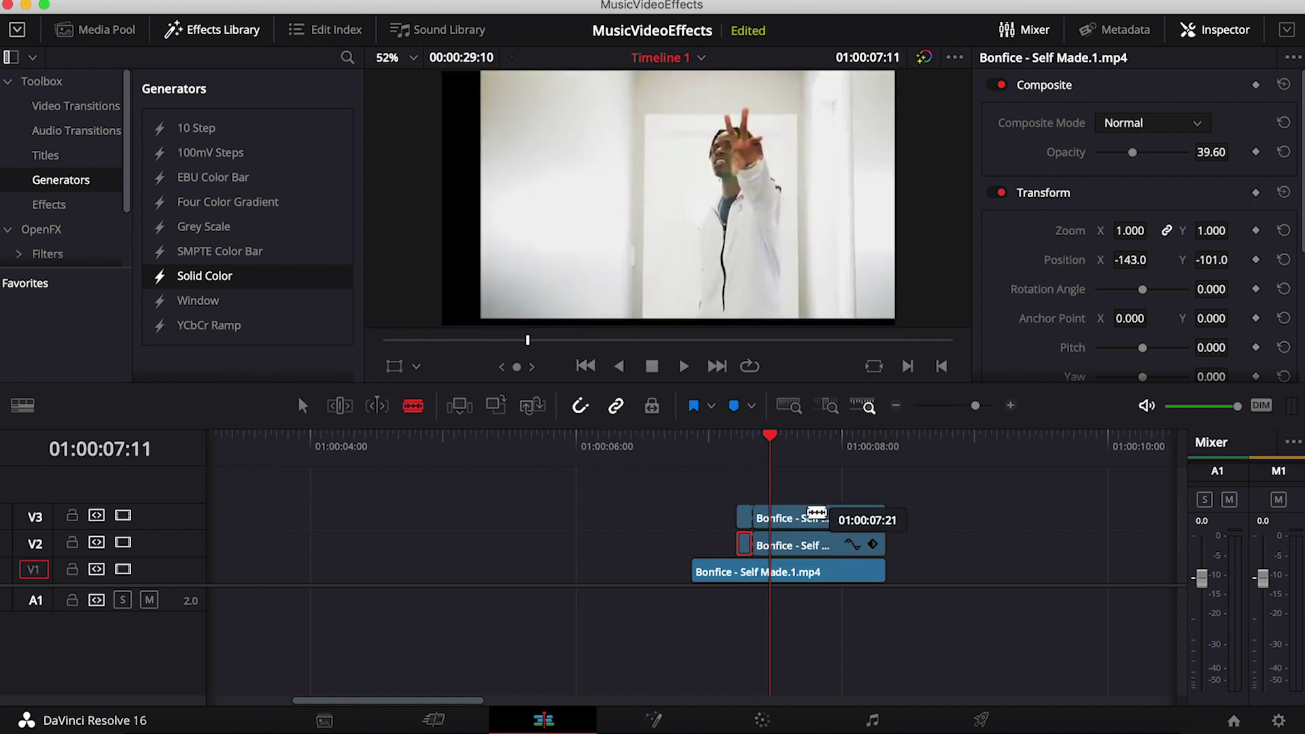
left_click(774, 517)
left_click(774, 544)
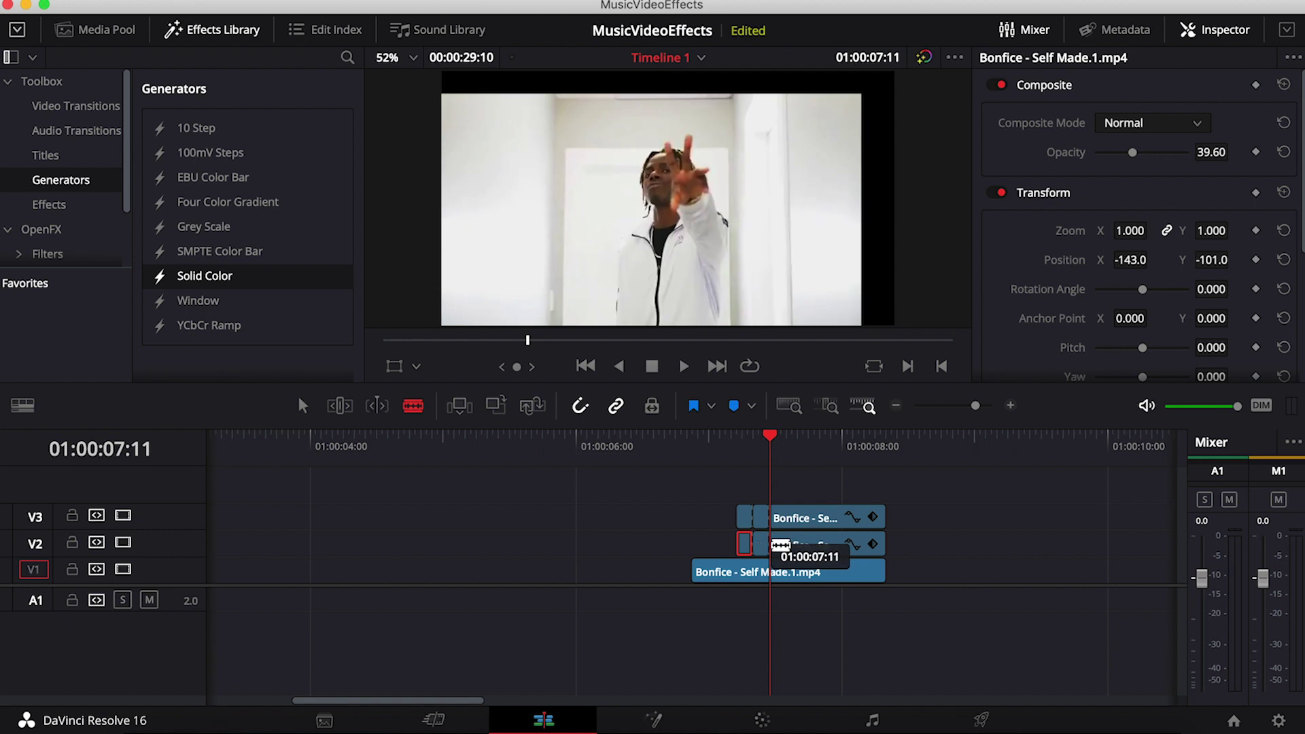
Blade the V3 and V2 copies again at 01:00:07:14
key("Right")
key("Right")
key("Right")
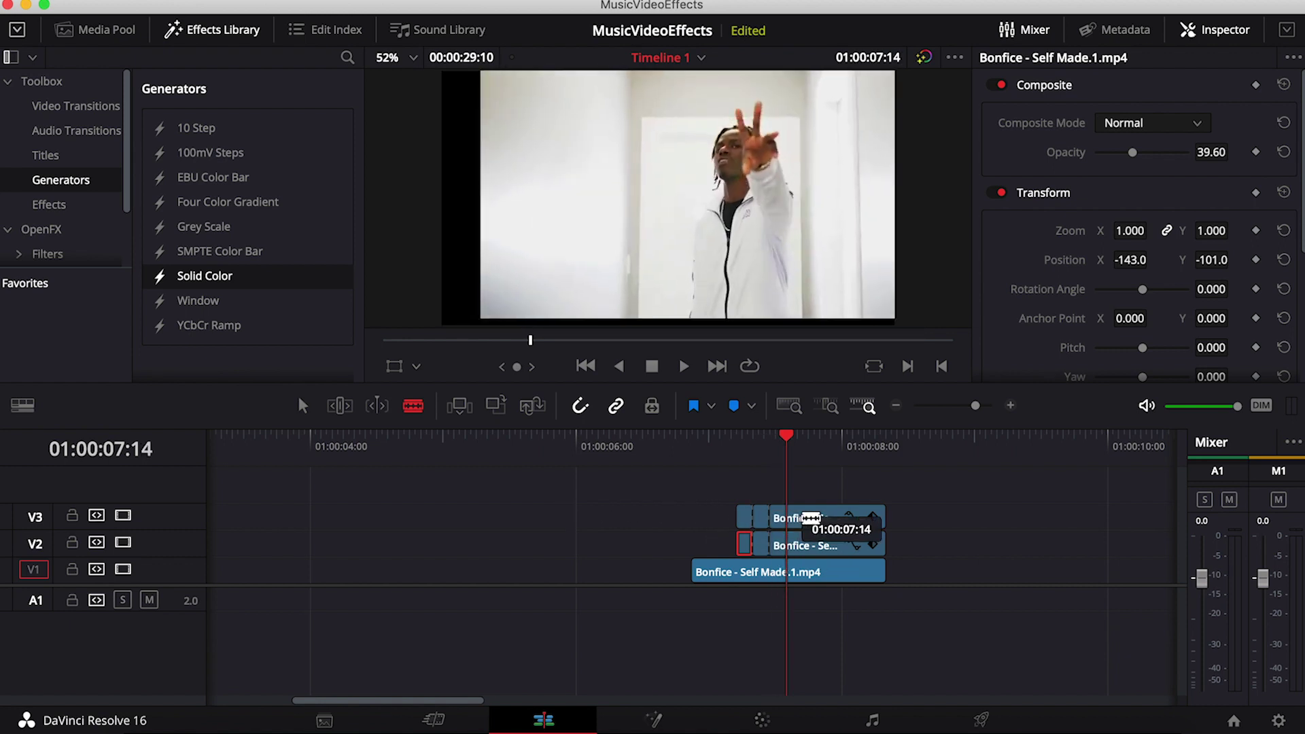
left_click(789, 517)
left_click(787, 544)
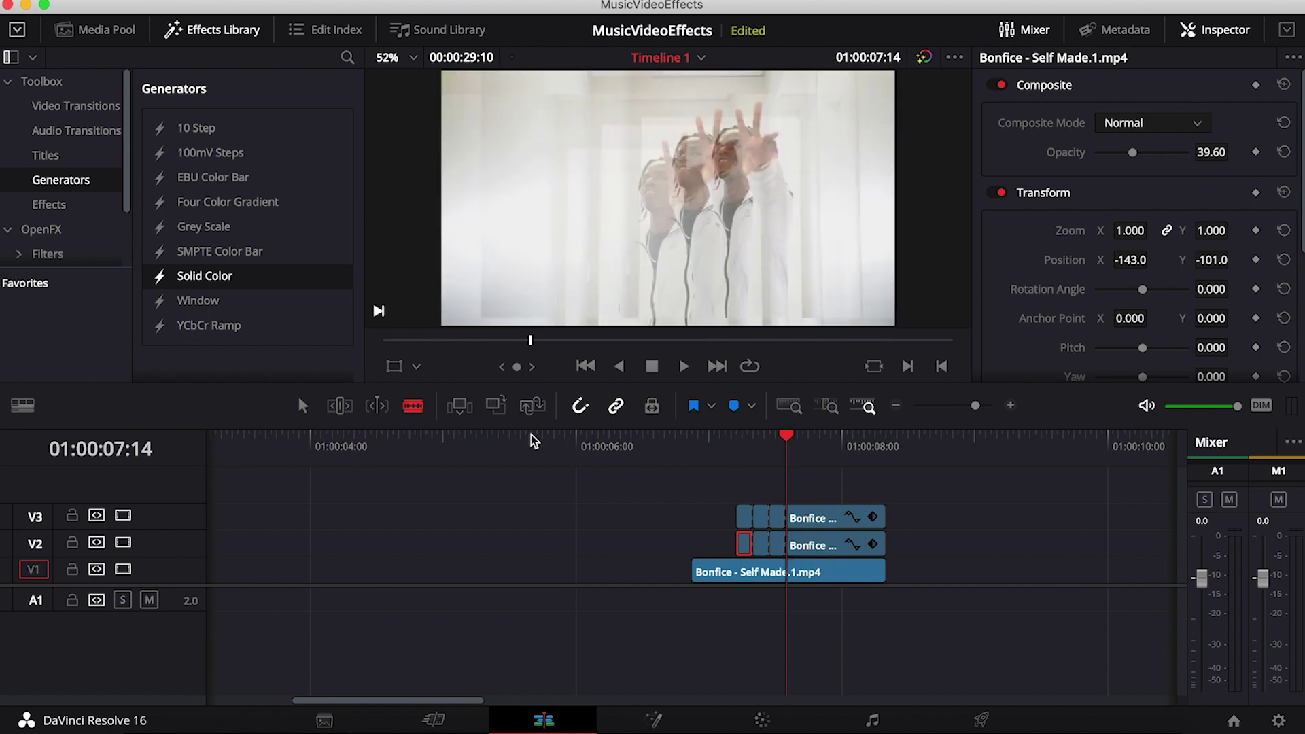
Delete the long remaining V3 and V2 segments after 01:00:07:14
left_click(303, 405)
left_click(822, 516)
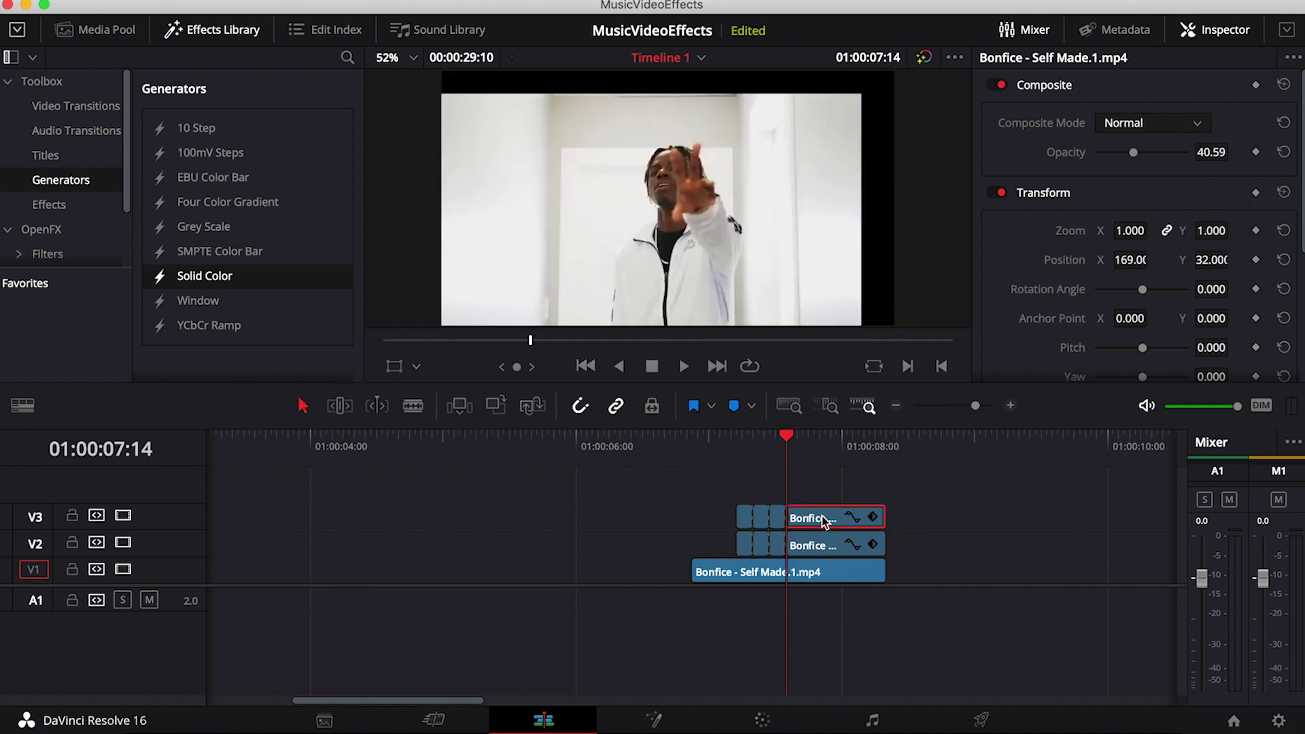
key("Delete")
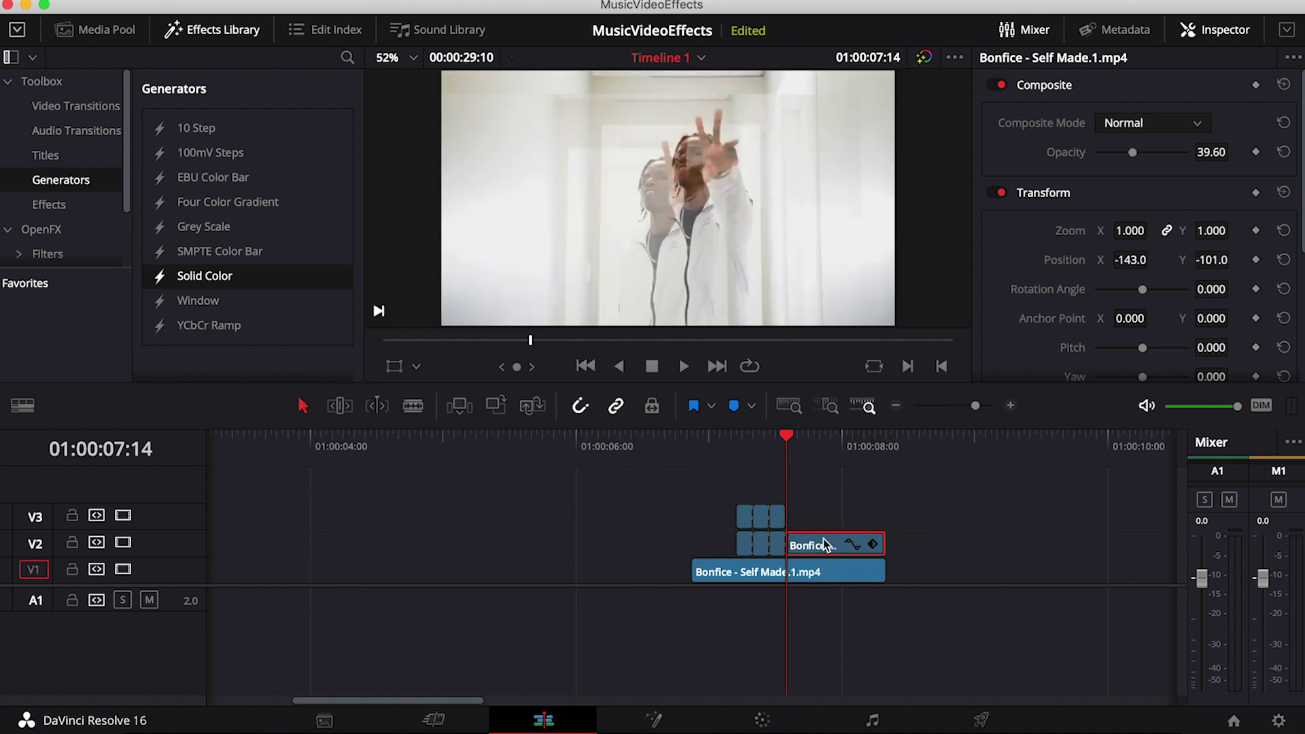
key("Delete")
Alternate the three-frame pieces by deleting the first and third on V3 and the middle one on V2
left_click(744, 518)
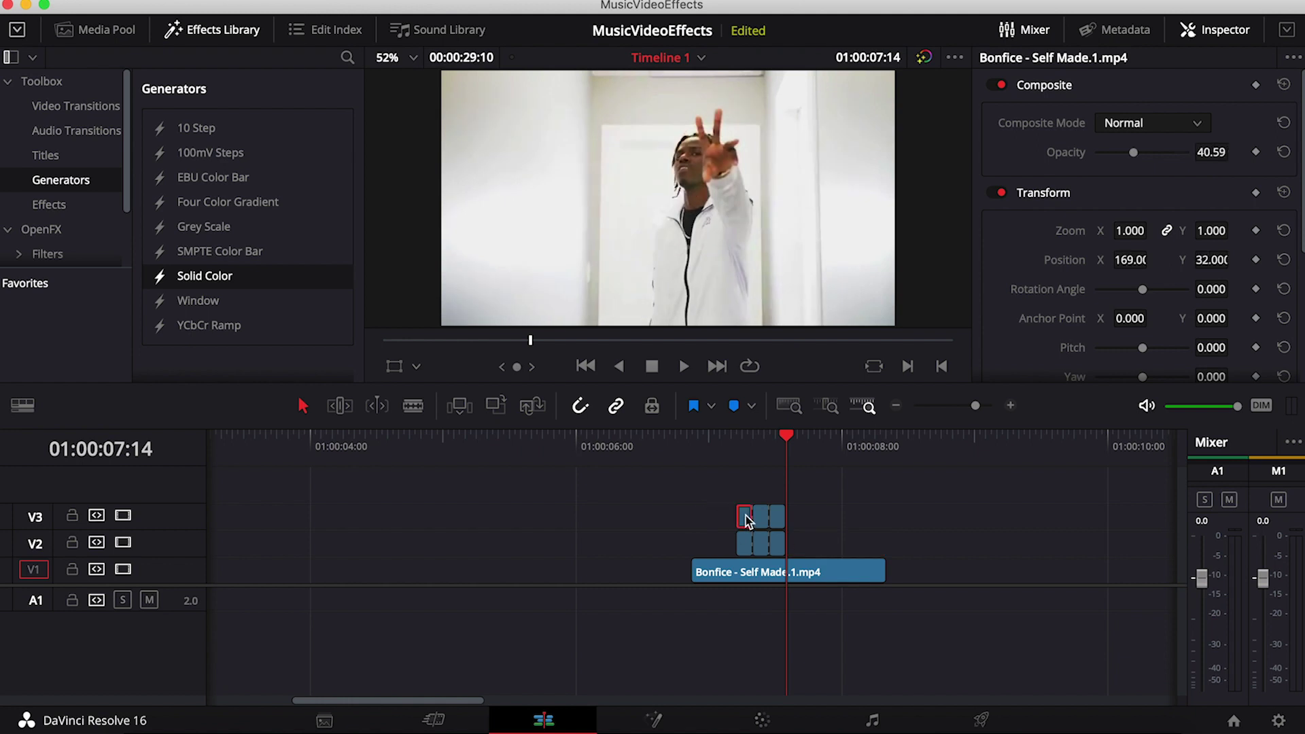
key("Delete")
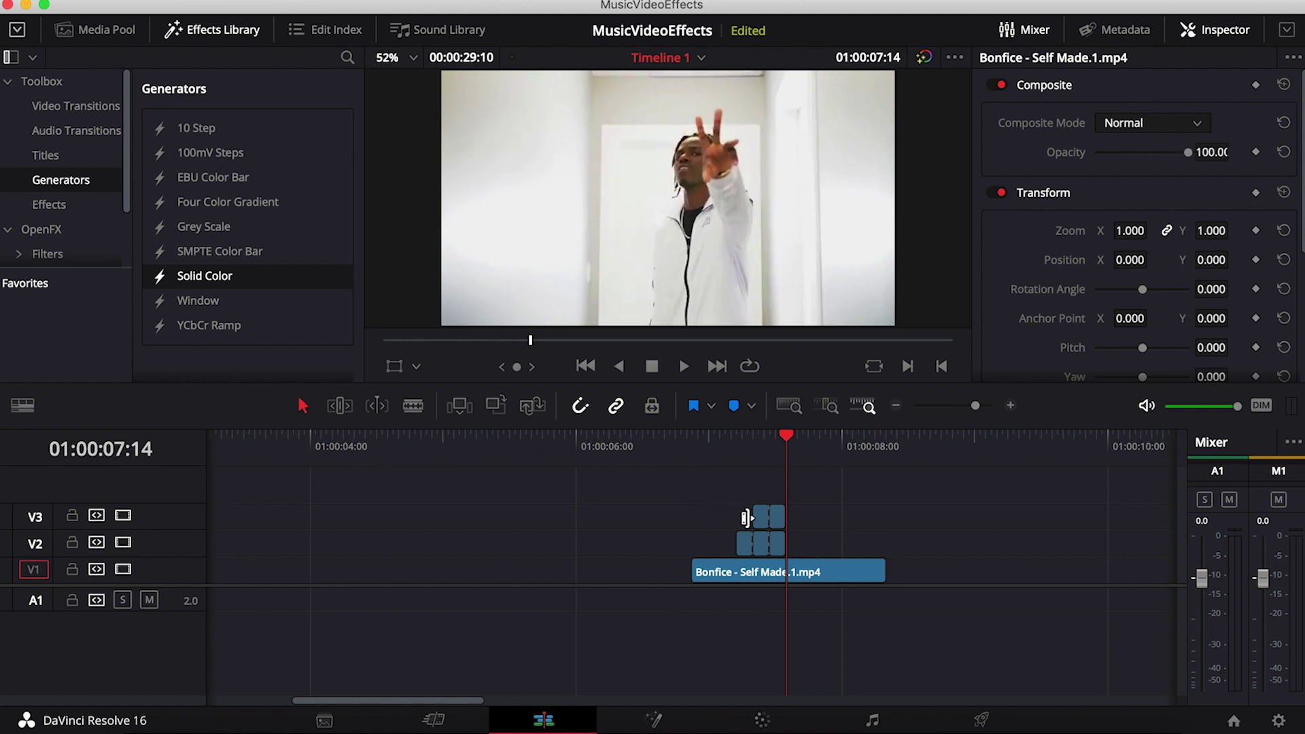
left_click(765, 546)
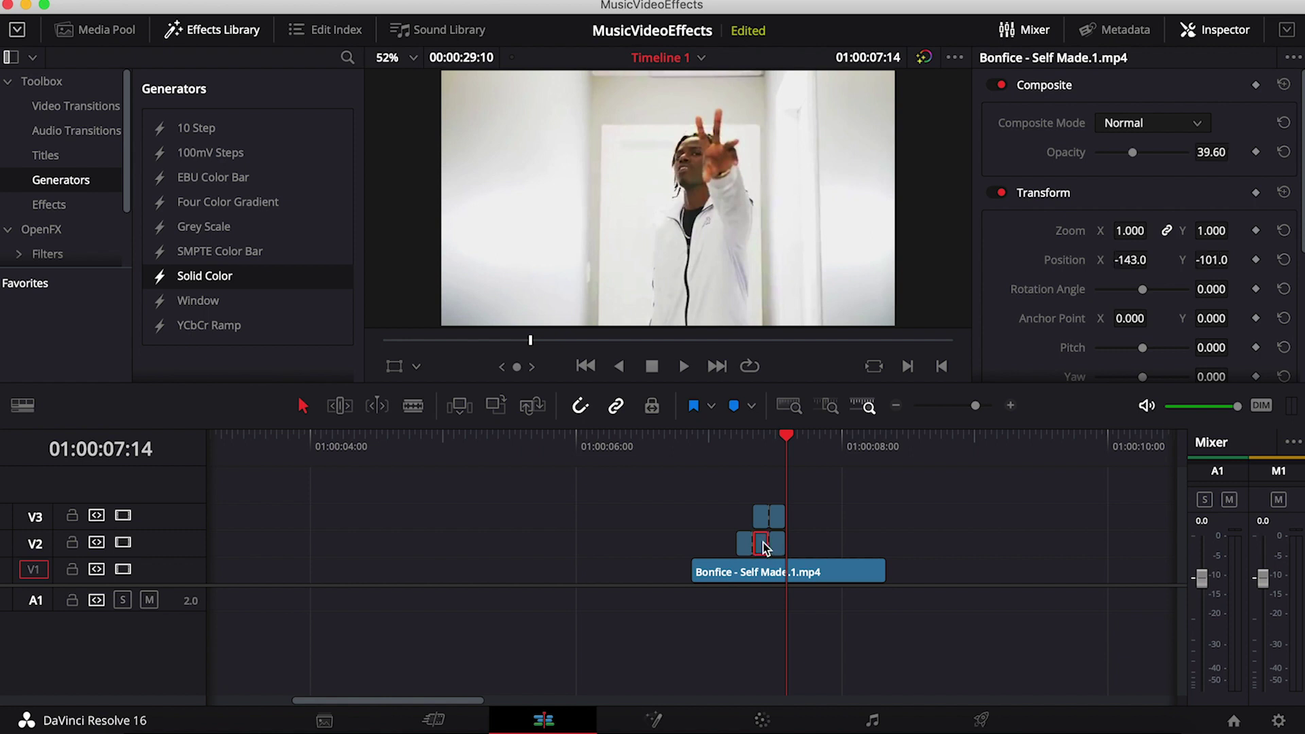
key("Delete")
left_click(777, 518)
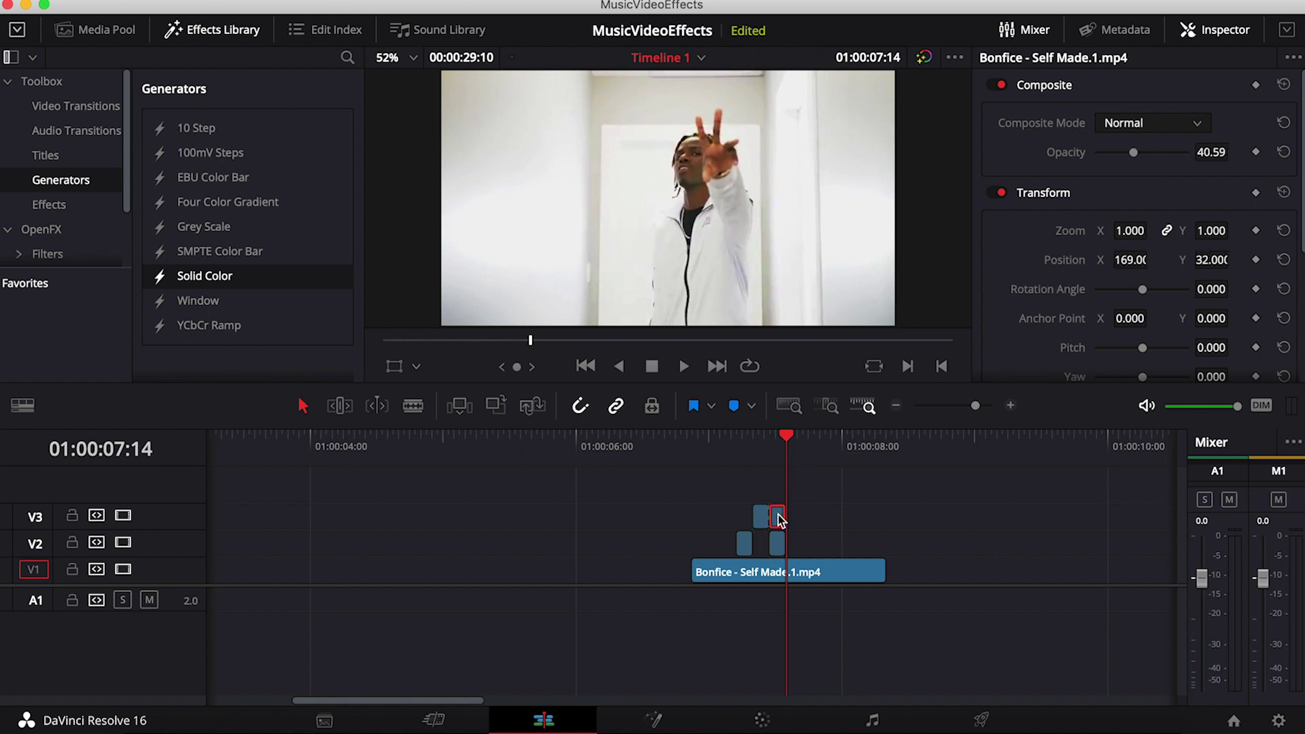
key("Delete")
Play back the alternating ghost pieces from 01:00:06:21, then return the playhead to 01:00:07:05
left_click_drag(786, 437, 702, 443)
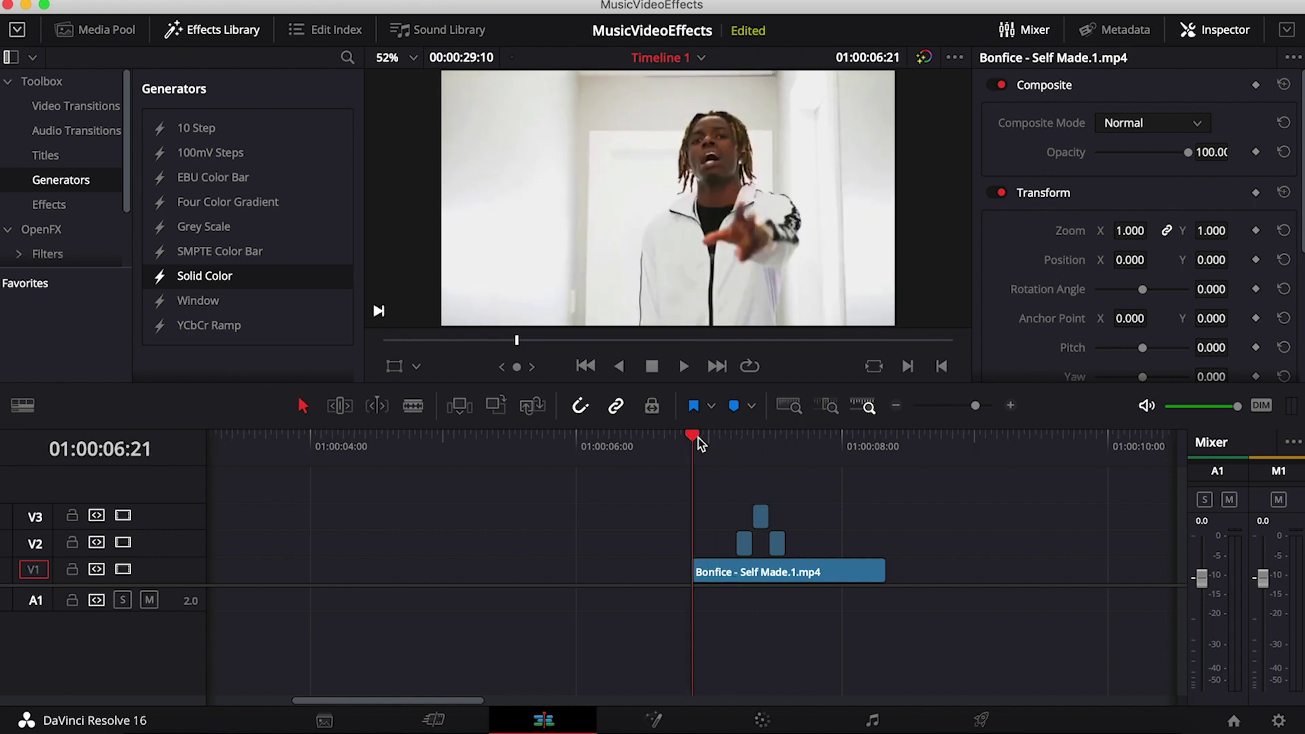
key("space")
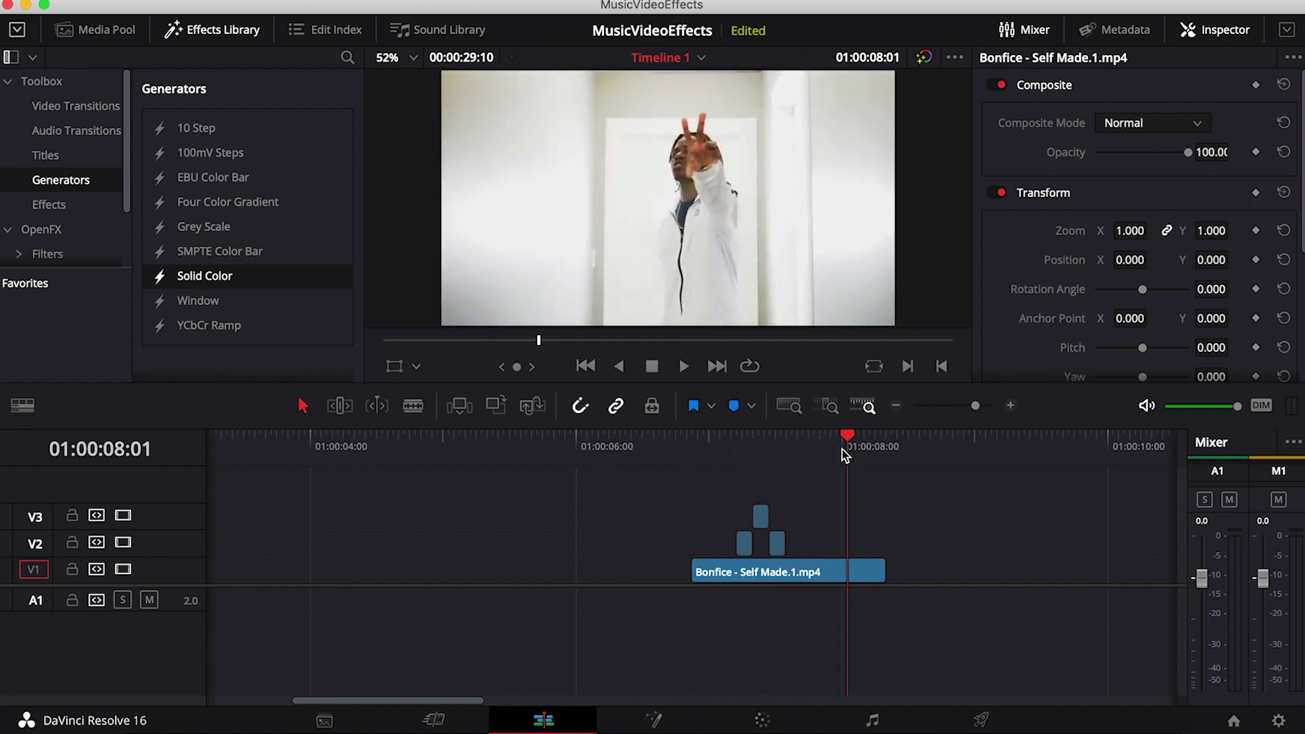
left_click_drag(844, 442, 737, 455)
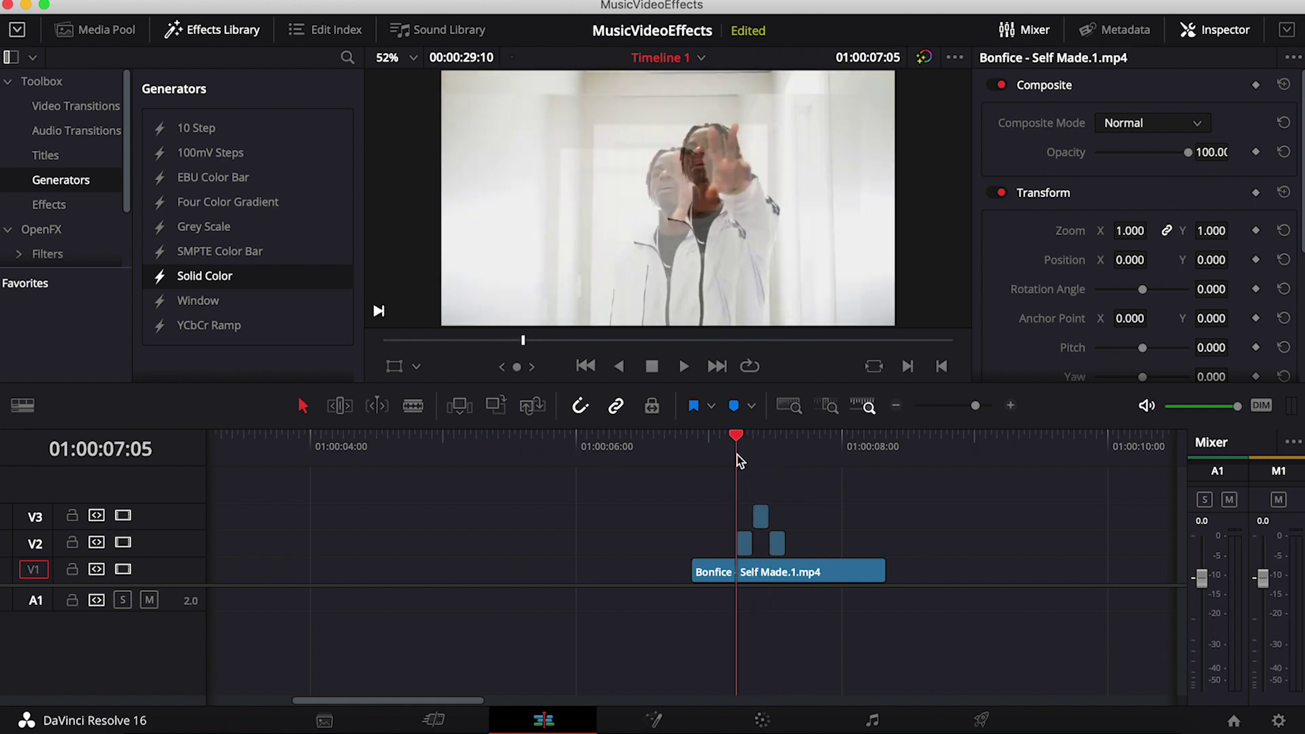
Extend the alternating pattern with one more copied piece on V3 and another on V2 after the existing pieces
left_click(779, 543)
left_click(760, 518)
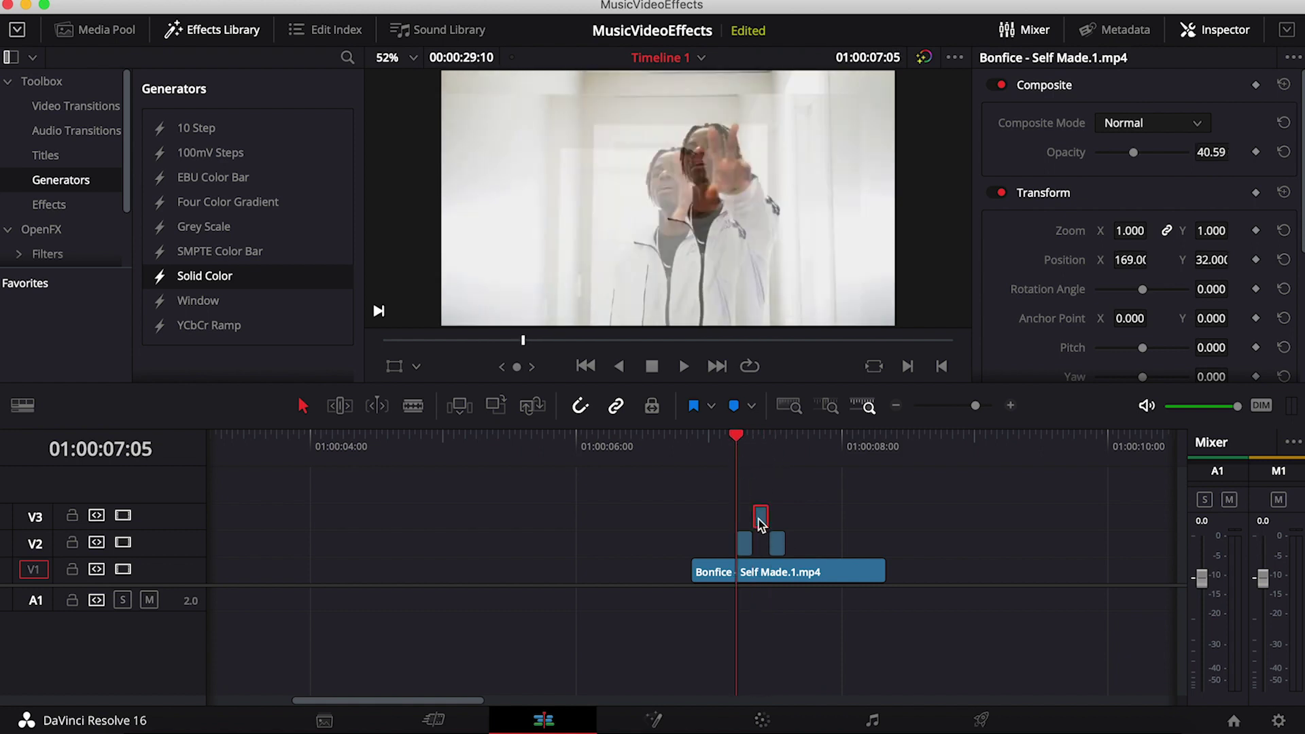
left_click_drag(759, 519, 814, 547)
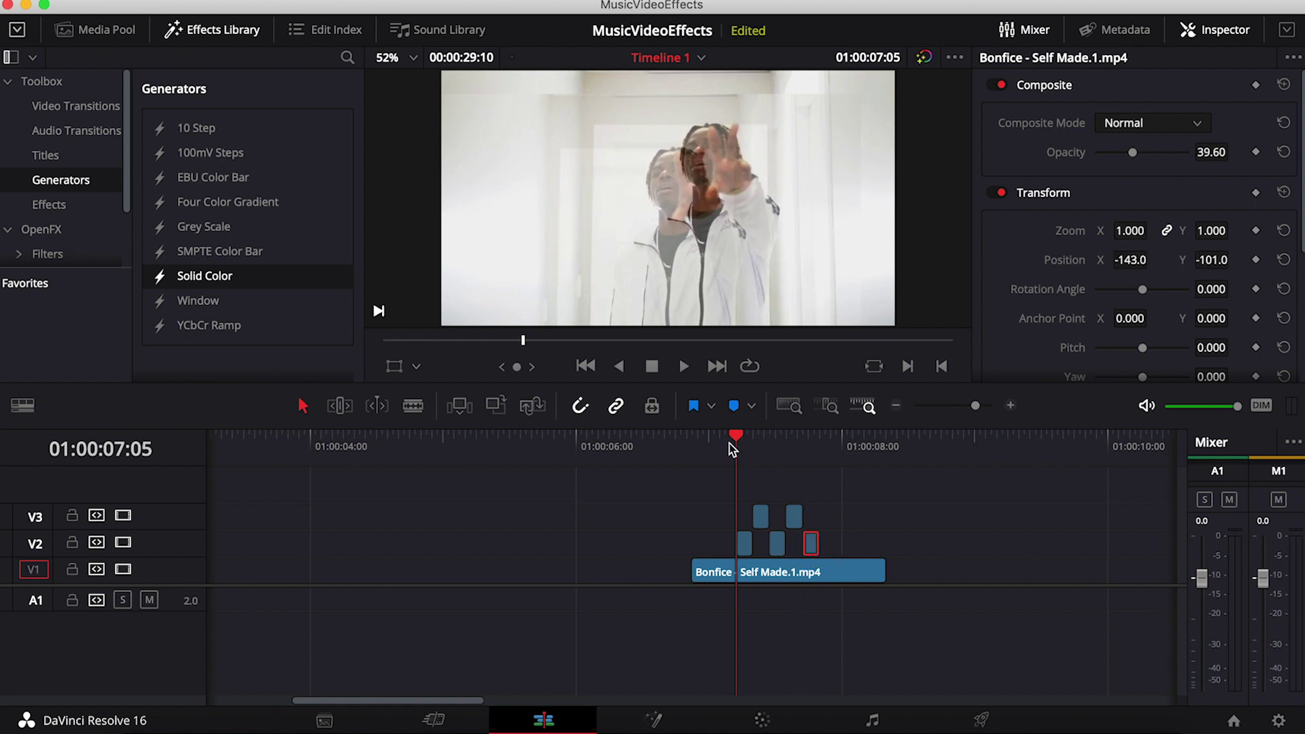
Play back the extended ghost effect over the second clip
left_click_drag(735, 437, 702, 435)
key("space")
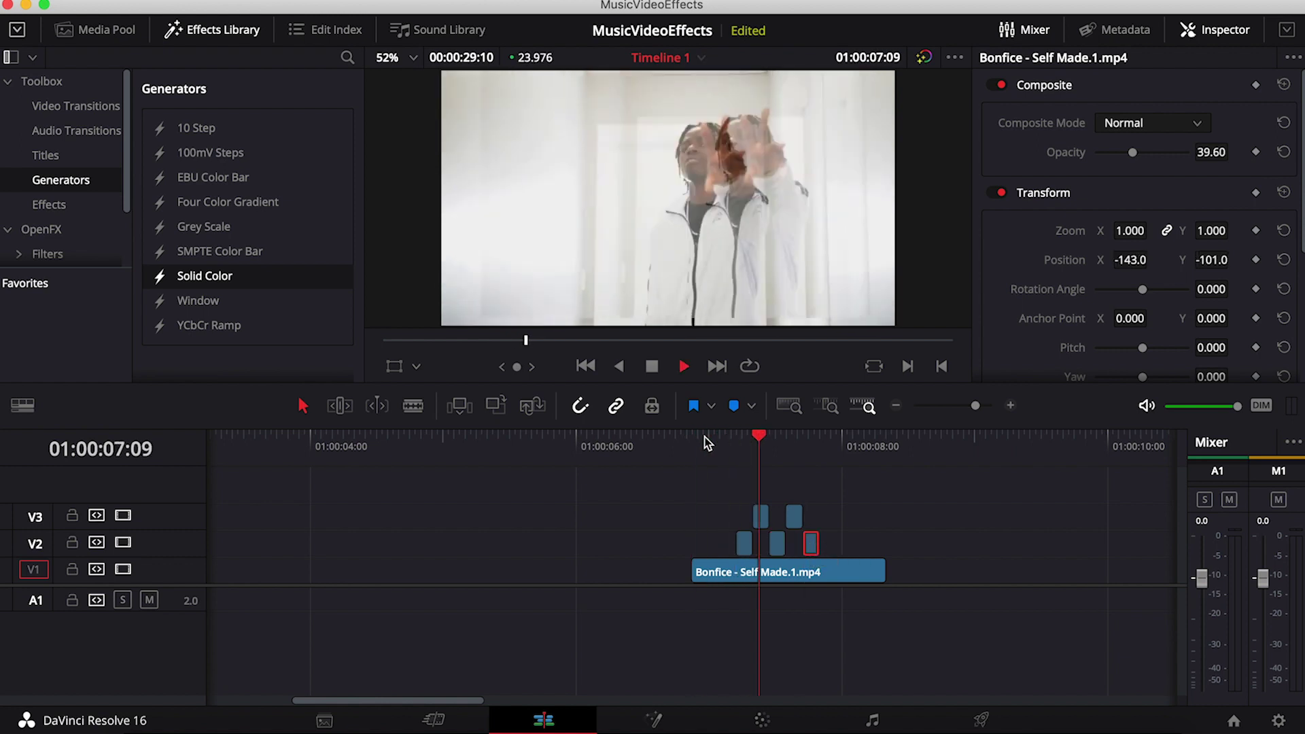
key("space")
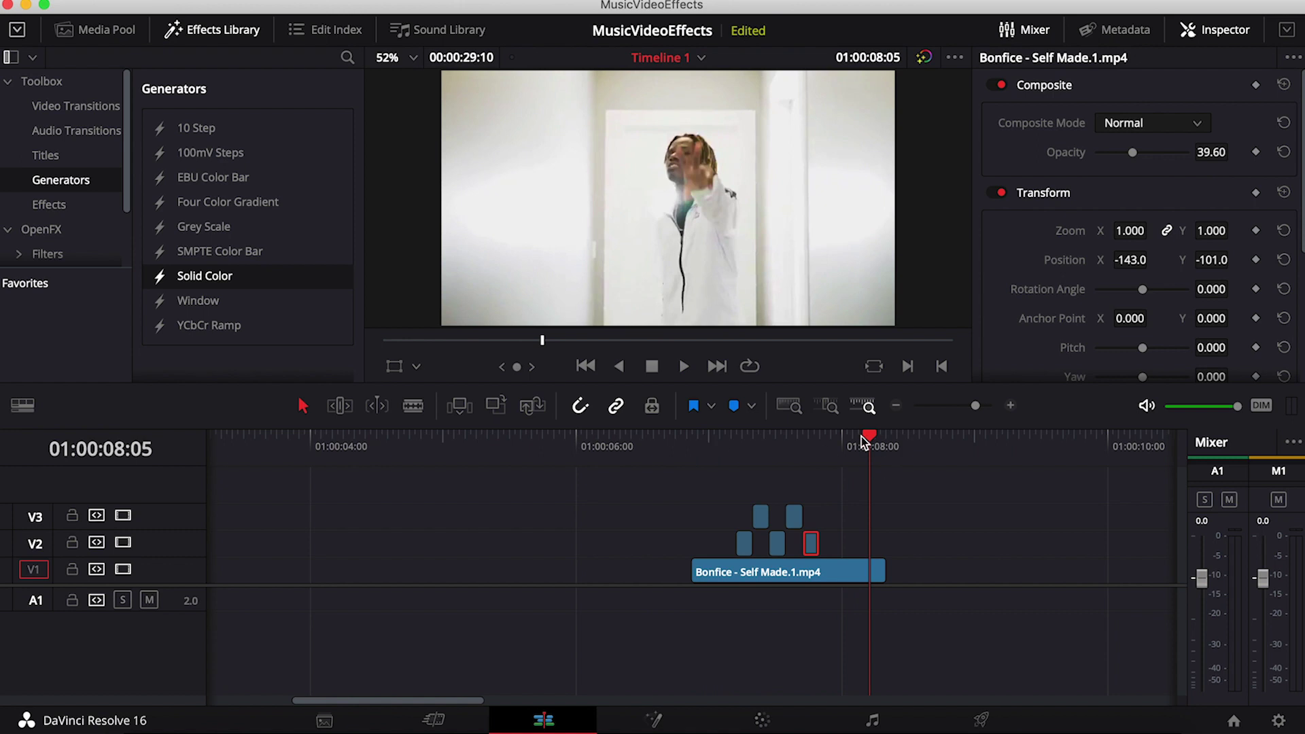
Delete all the small ghost pieces on V2 and V3 above the second clip
key("shift+z")
key("Down")
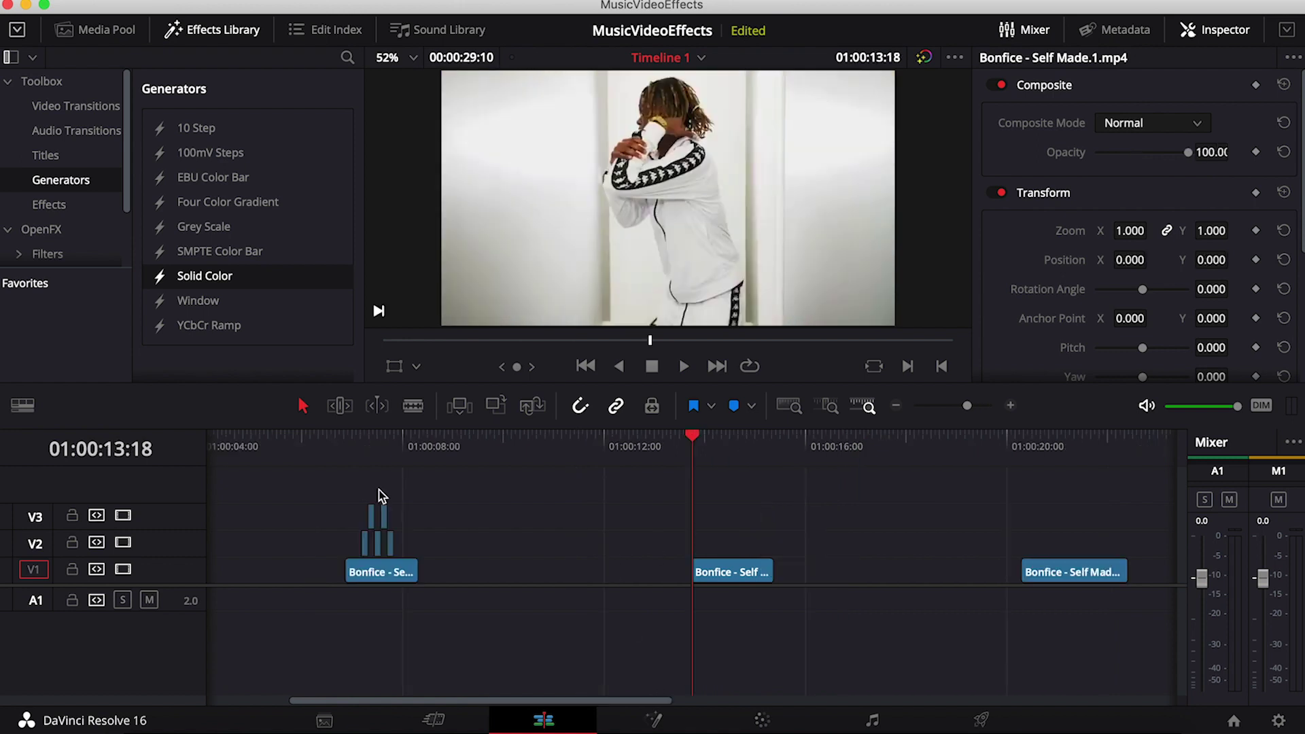
left_click_drag(385, 521, 399, 556)
key("Delete")
Move the third clip on V1 directly against the second clip's end and place the playhead at their cut, 01:00:08:08
left_click_drag(733, 573, 465, 583)
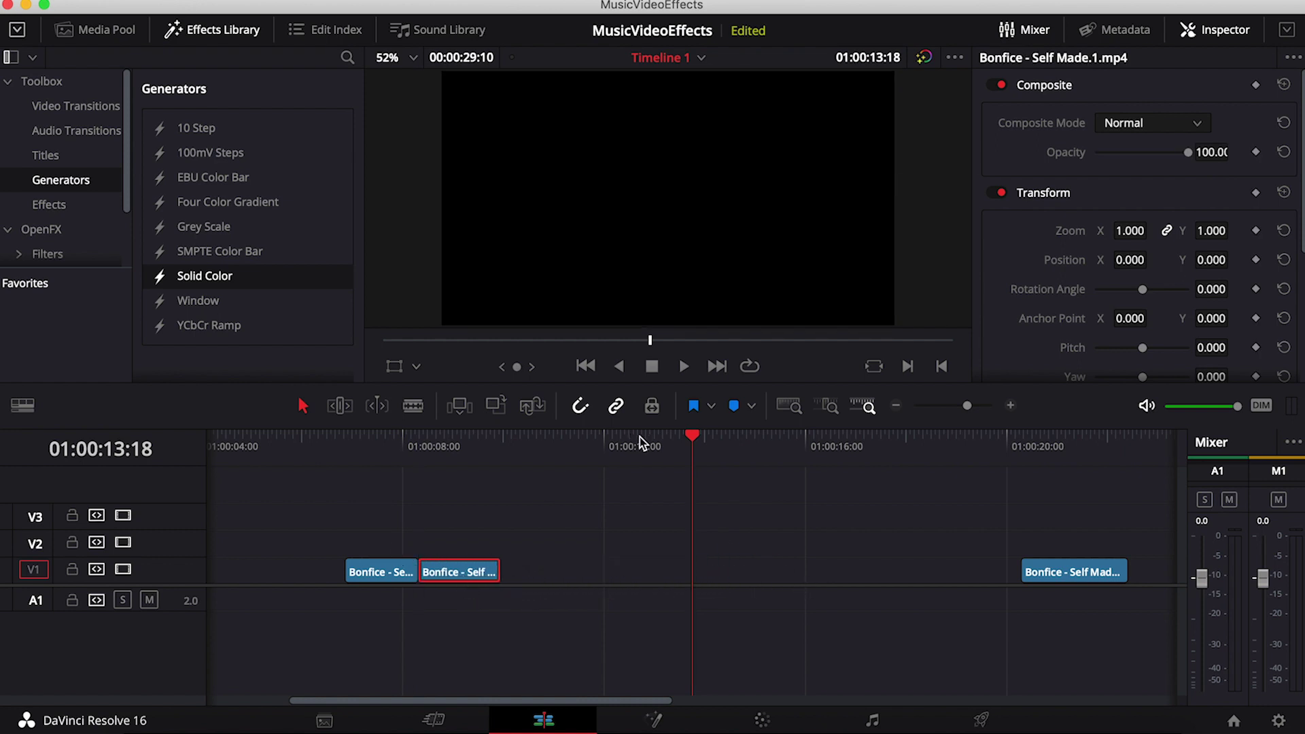
left_click_drag(696, 439, 420, 471)
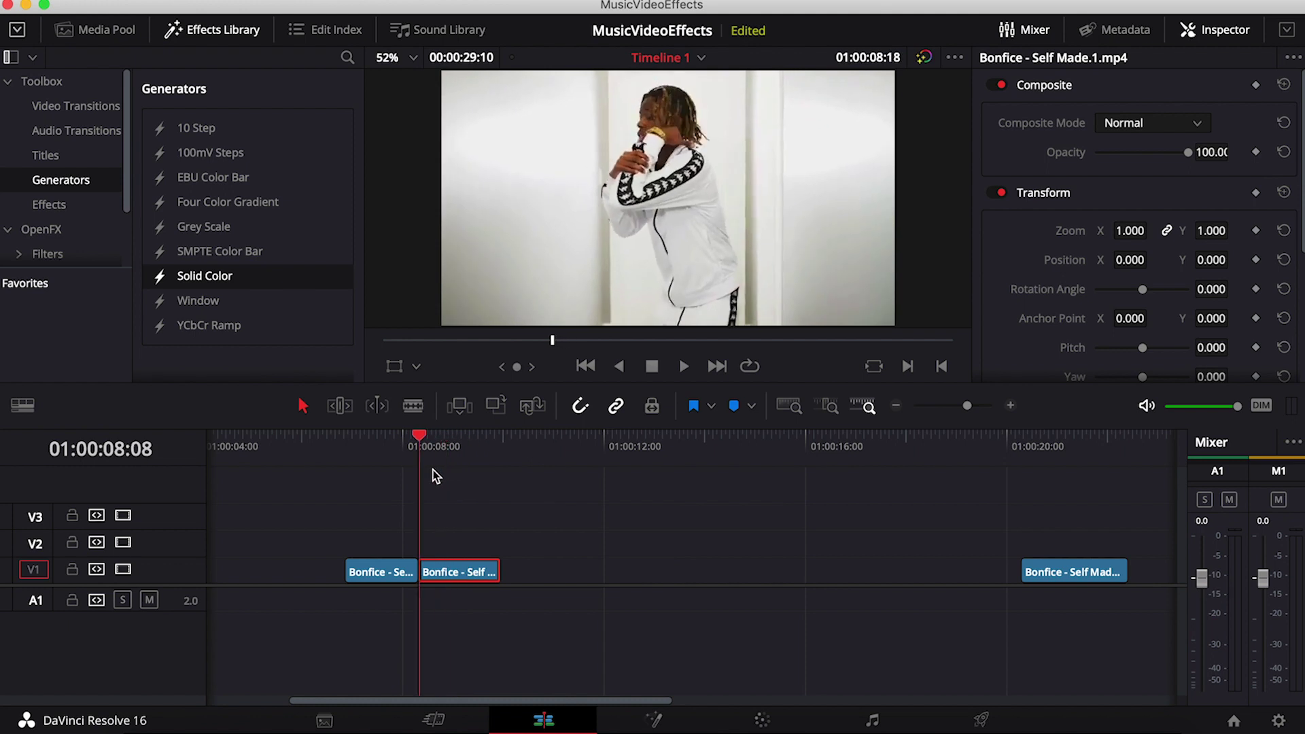
left_click_drag(968, 403, 977, 403)
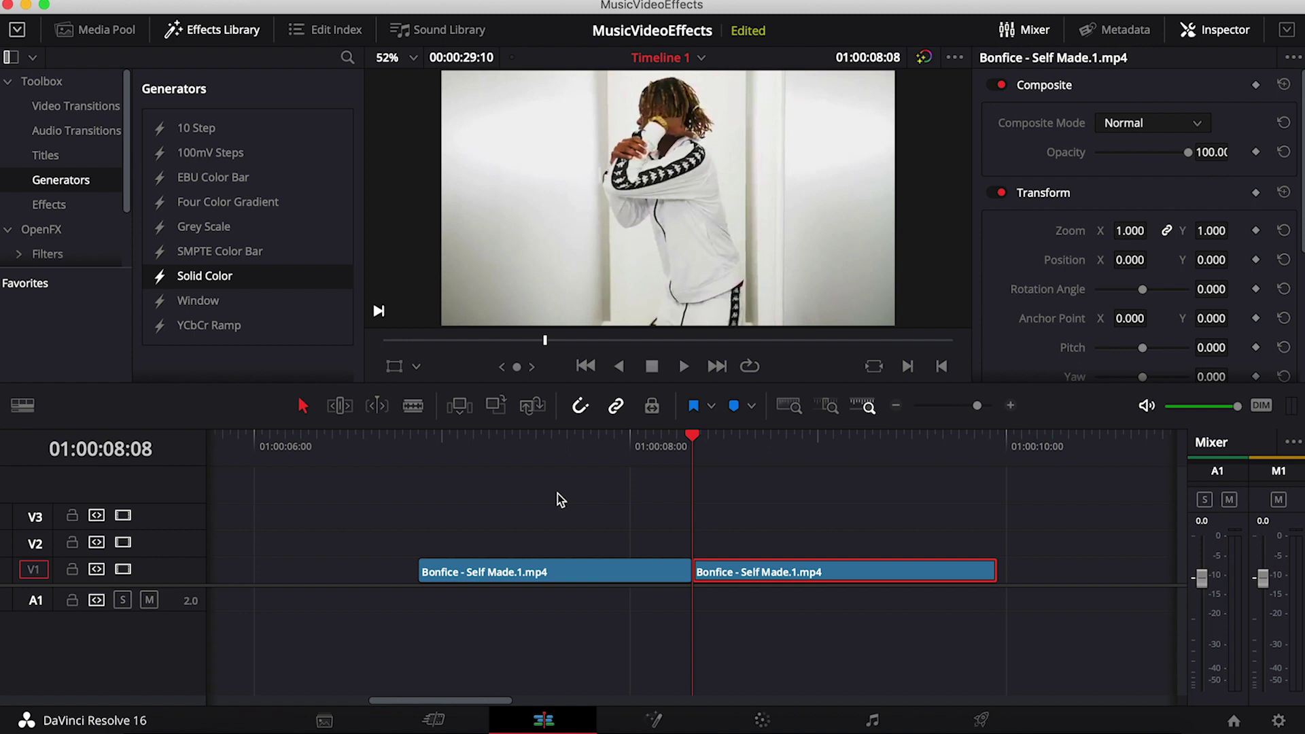
Blade the third clip one frame in at 01:00:08:09 and copy that single frame onto V2 directly above
key("Right")
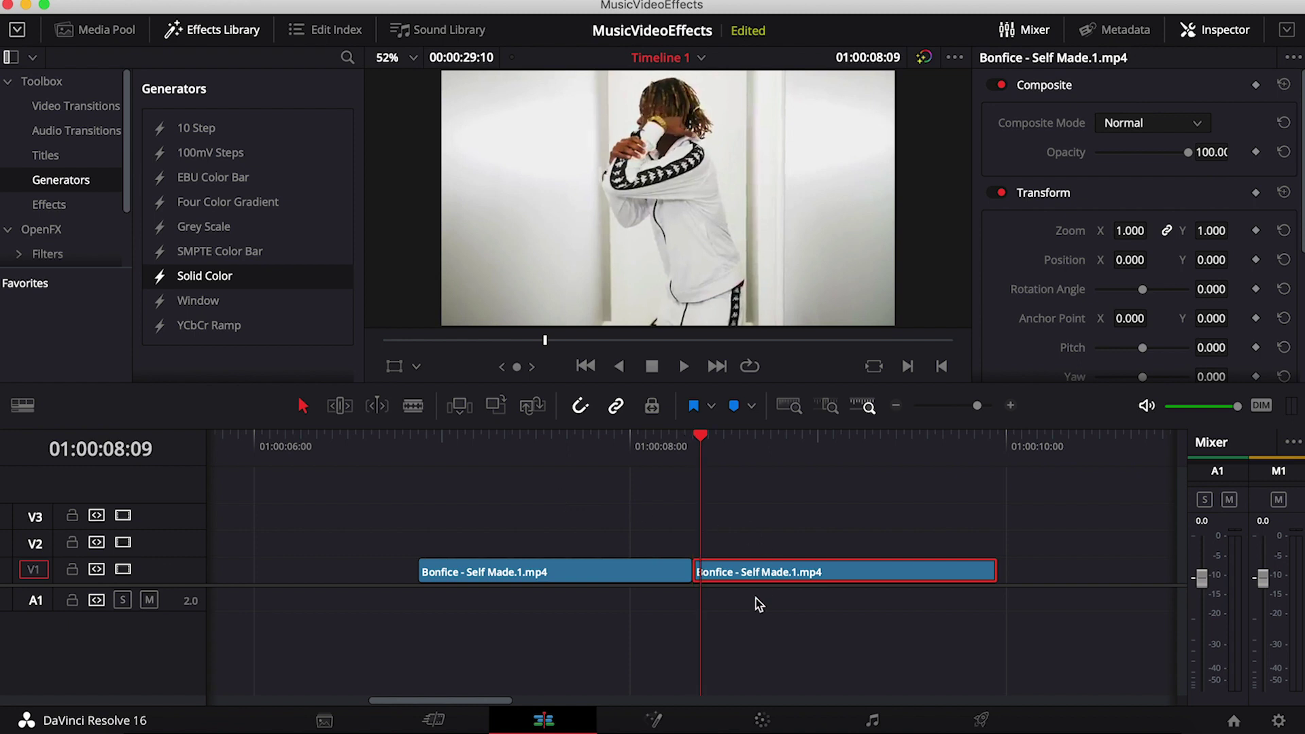
left_click(414, 406)
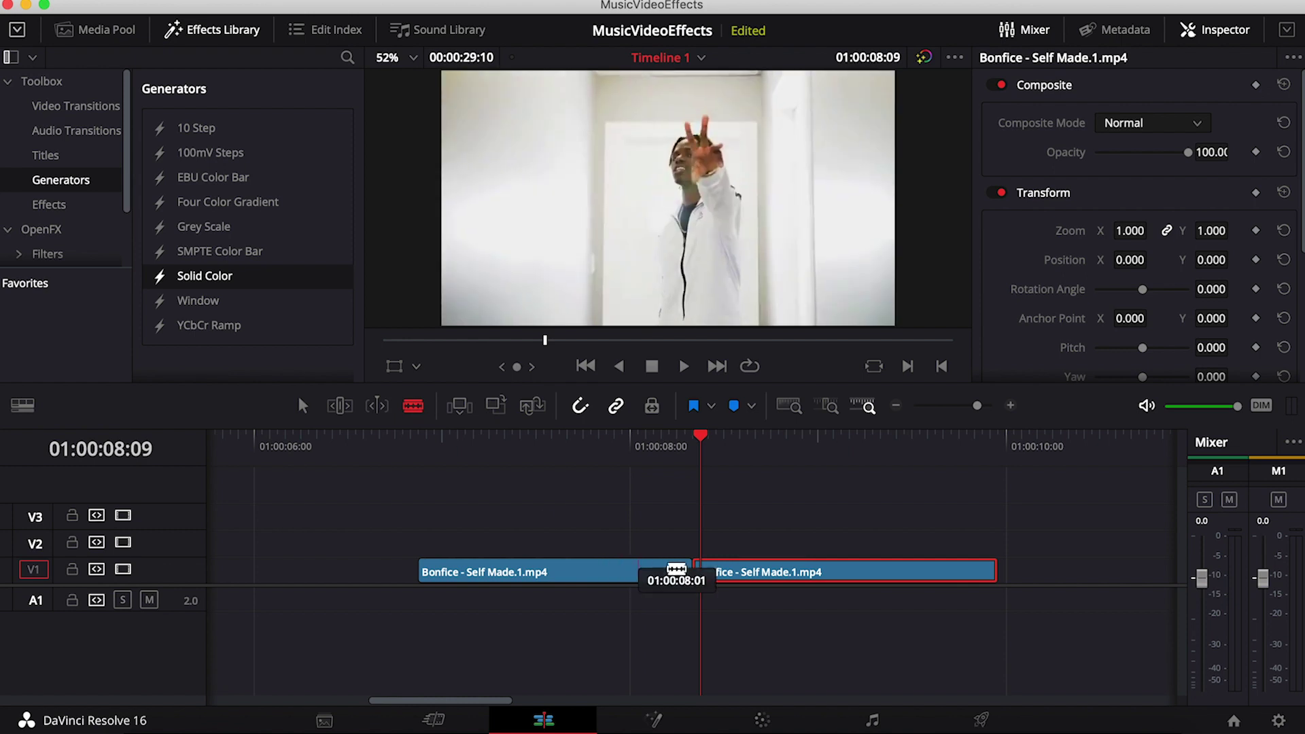
left_click(703, 571)
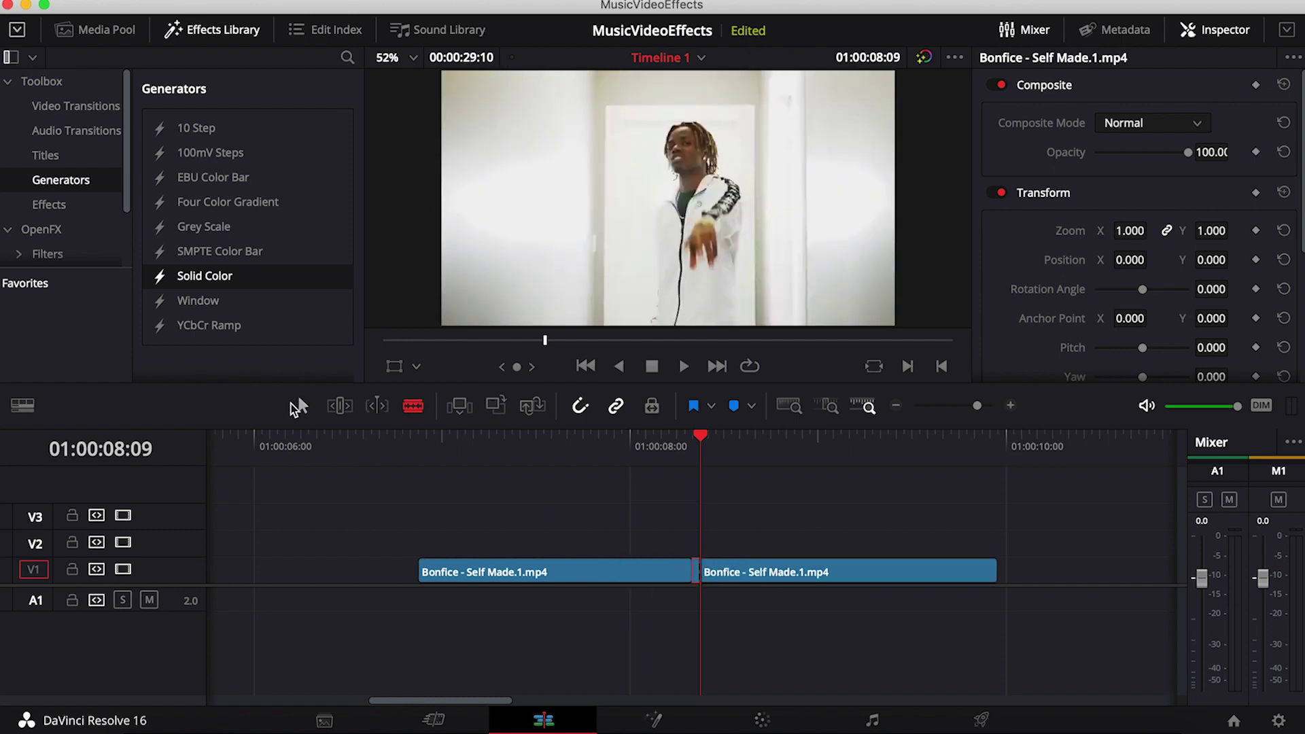
left_click(303, 406)
left_click_drag(696, 571, 694, 532)
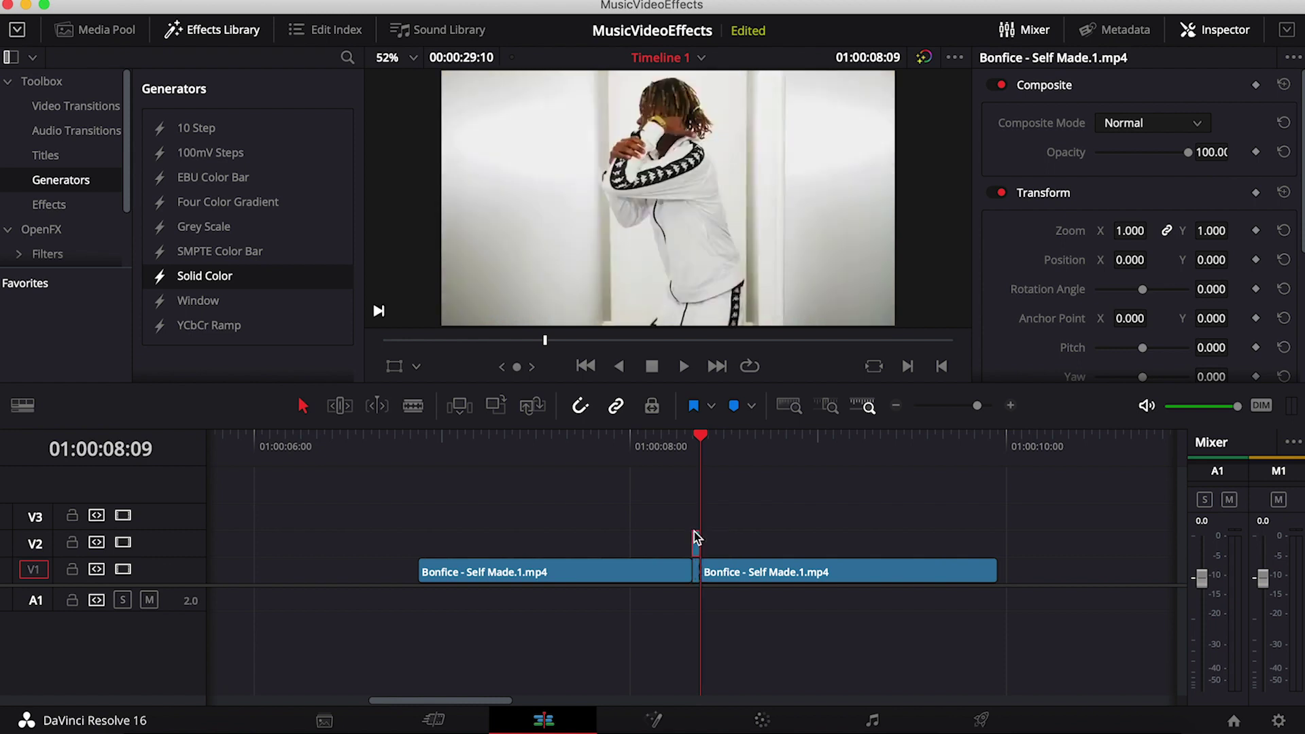
Turn the single-frame V2 copy into a freeze frame and extend its start back over the second clip to just before 01:00:08:00
right_click(696, 546)
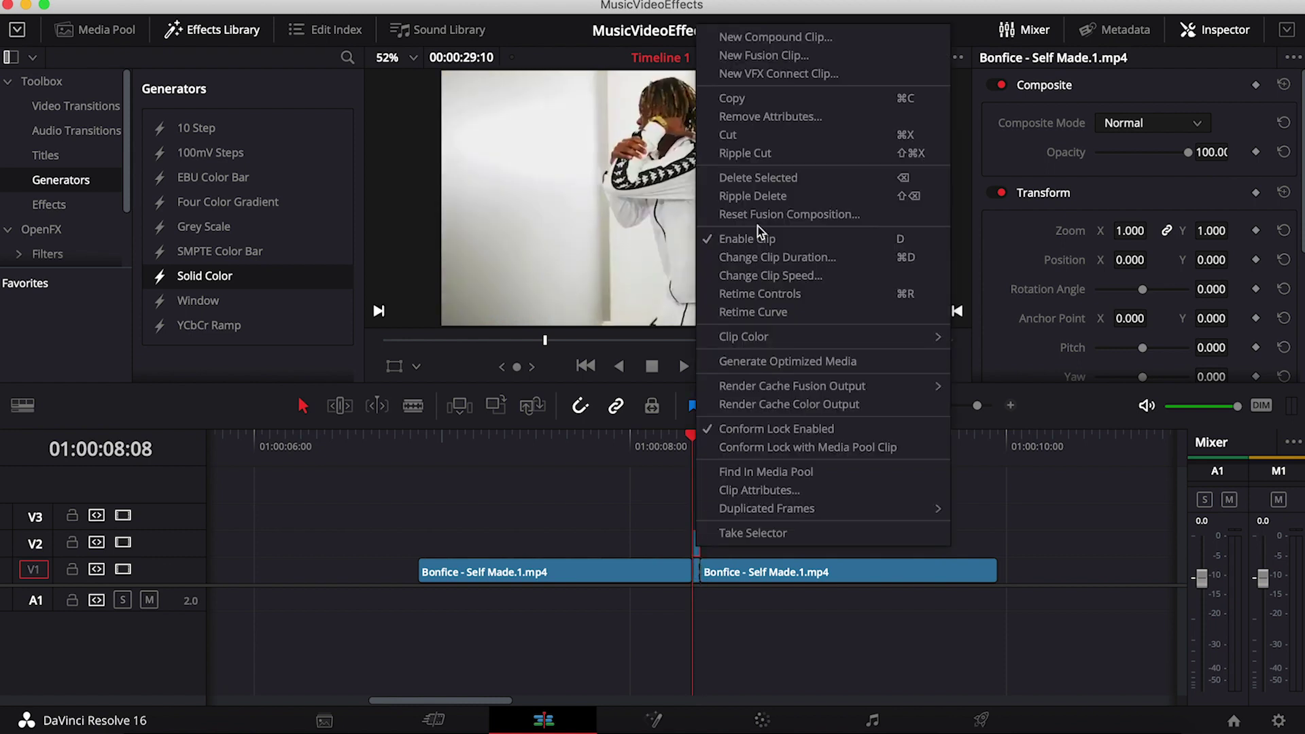
left_click(765, 275)
left_click(772, 355)
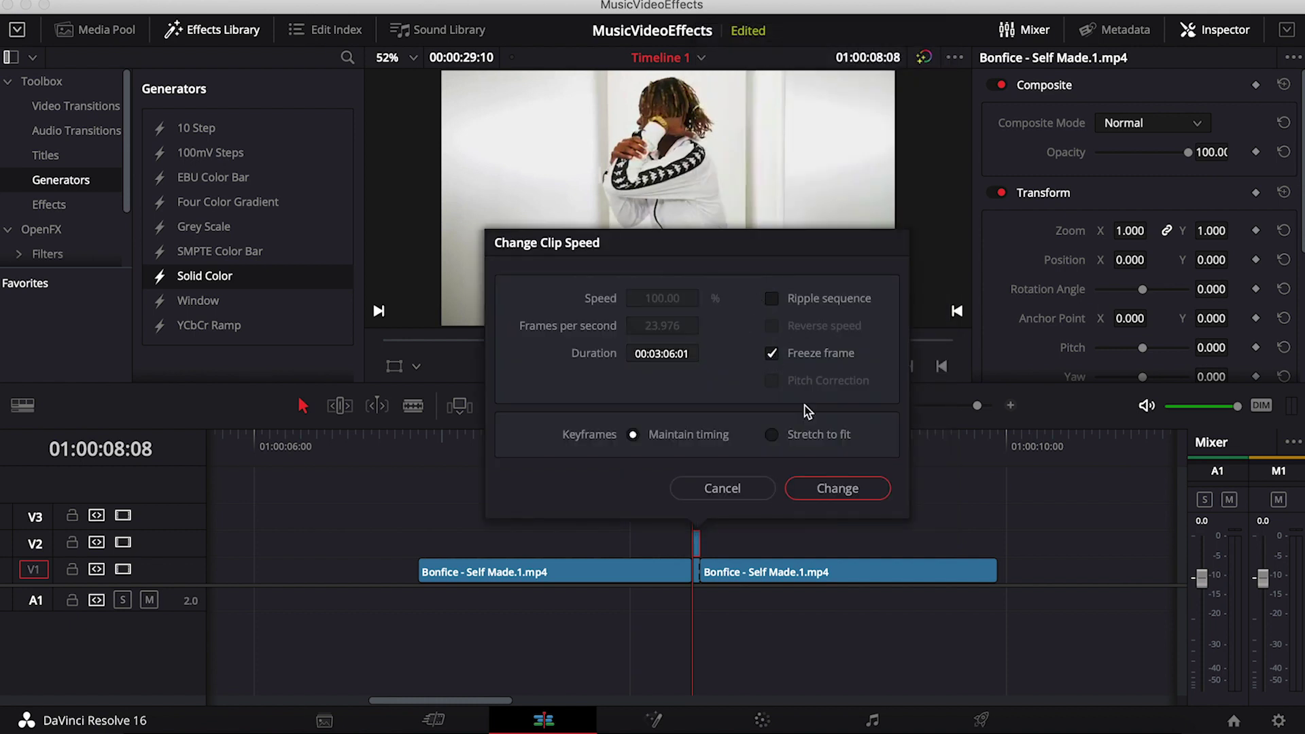
left_click(843, 488)
left_click(703, 436)
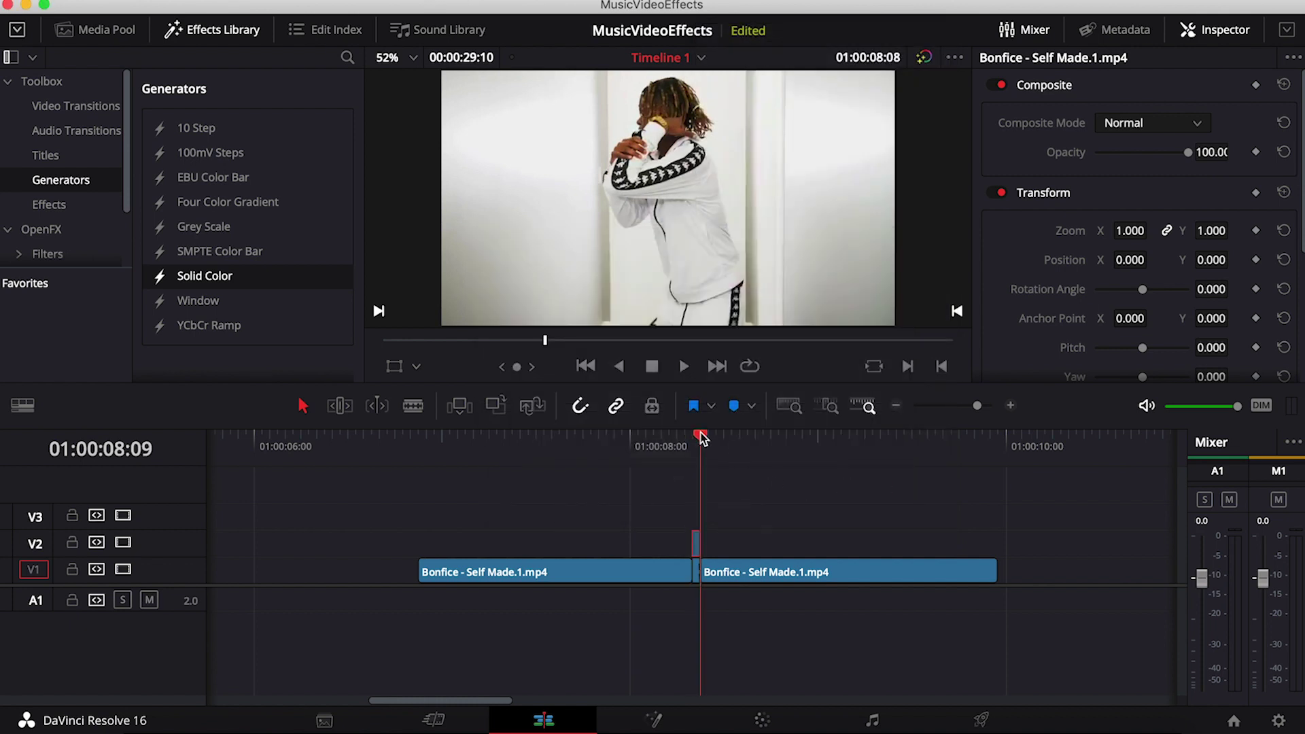
left_click_drag(689, 543, 602, 545)
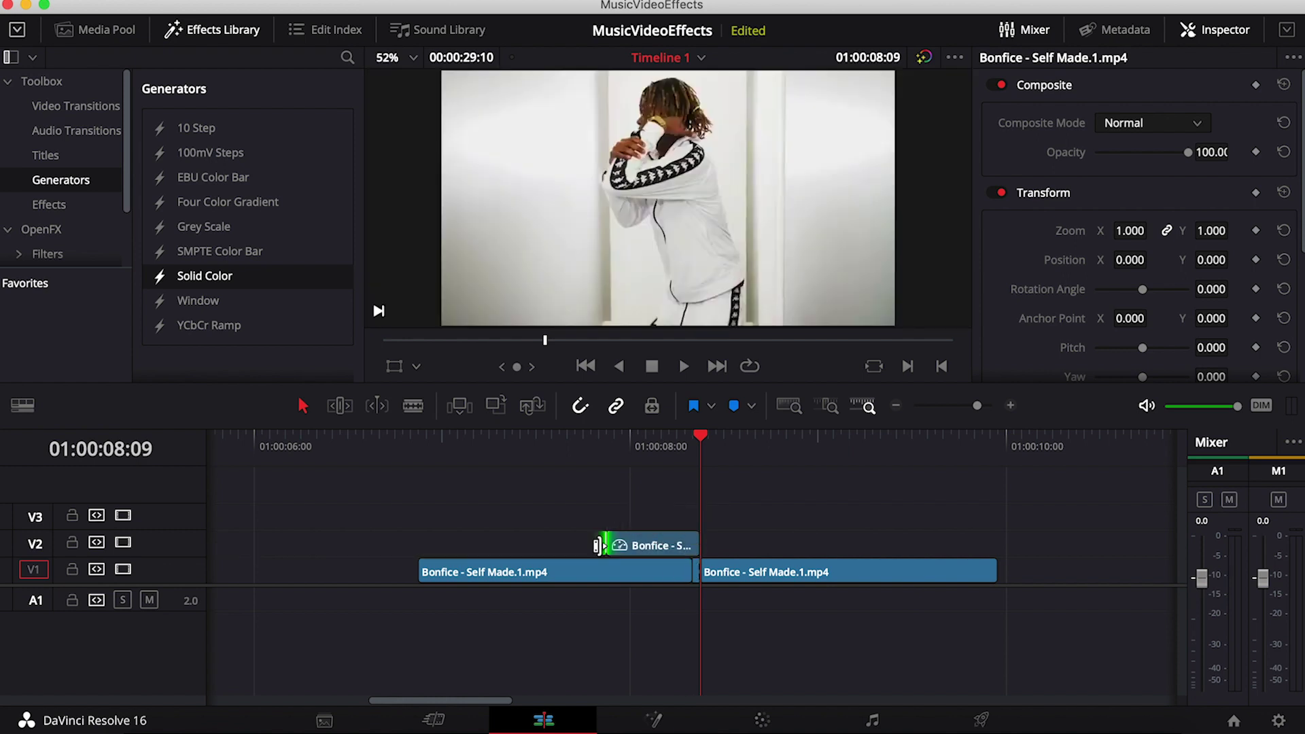
On the Color page, add a second serial node to the V2 freeze-frame clip and connect its alpha to a new alpha output
left_click(658, 547)
left_click_drag(700, 438, 653, 435)
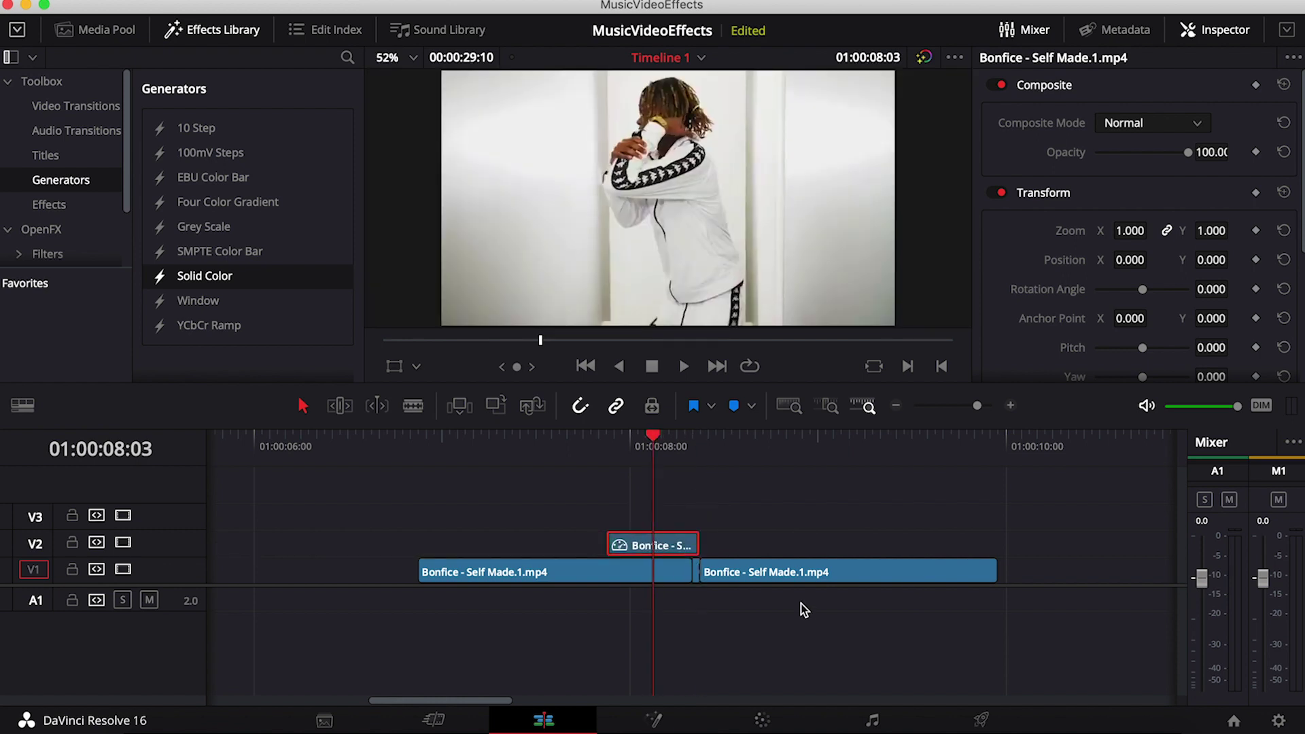
left_click(754, 722)
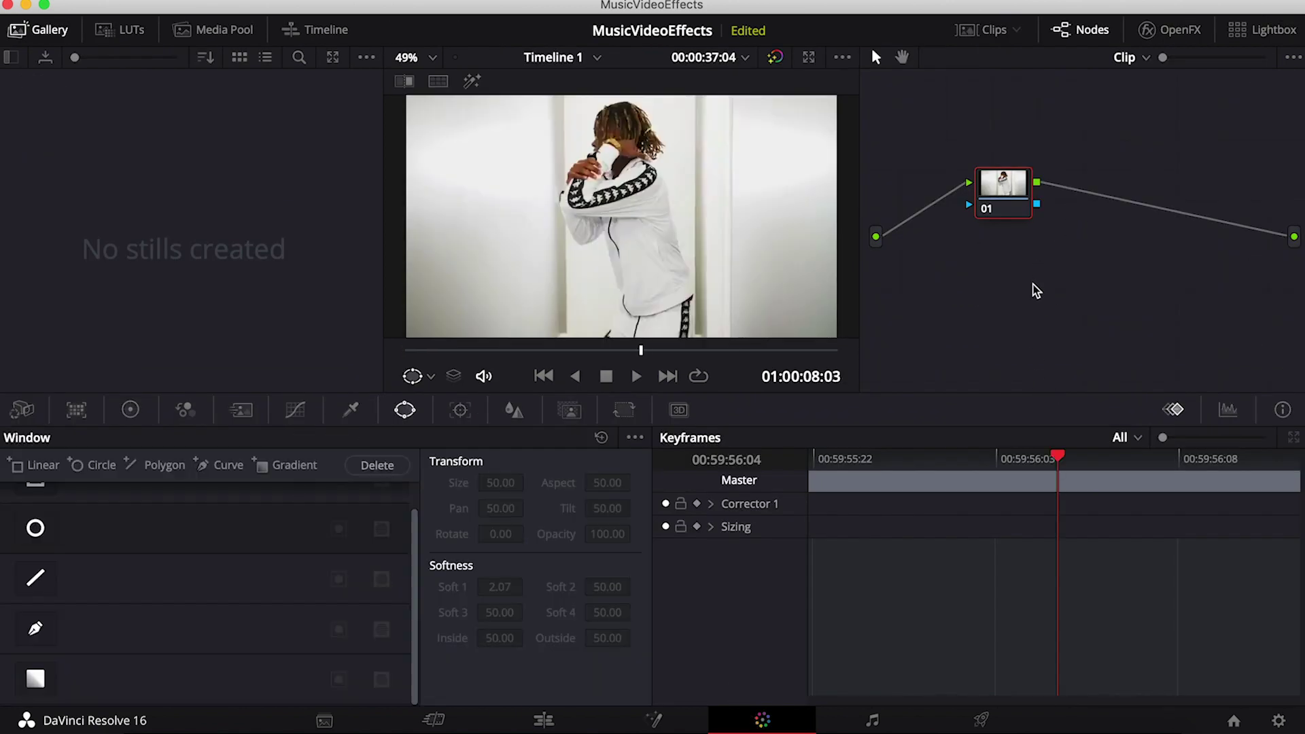
key("alt+s")
right_click(1242, 297)
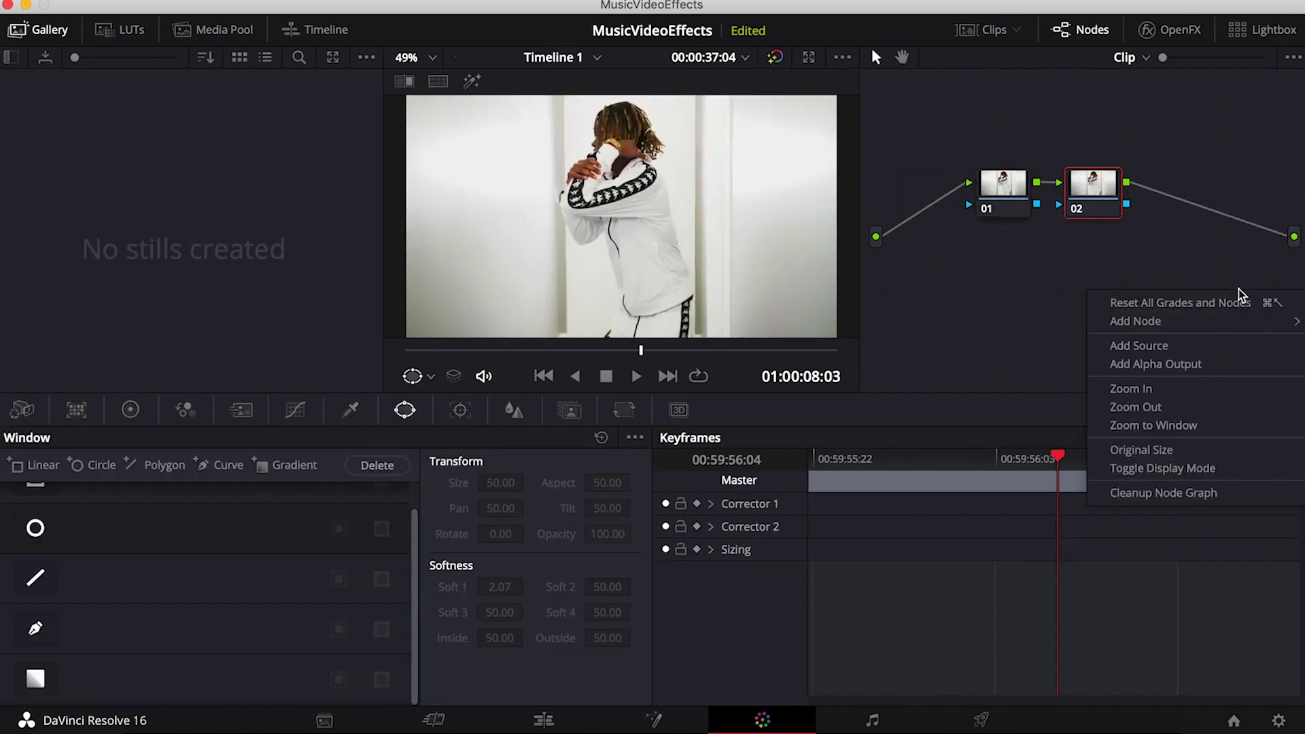
left_click(1155, 365)
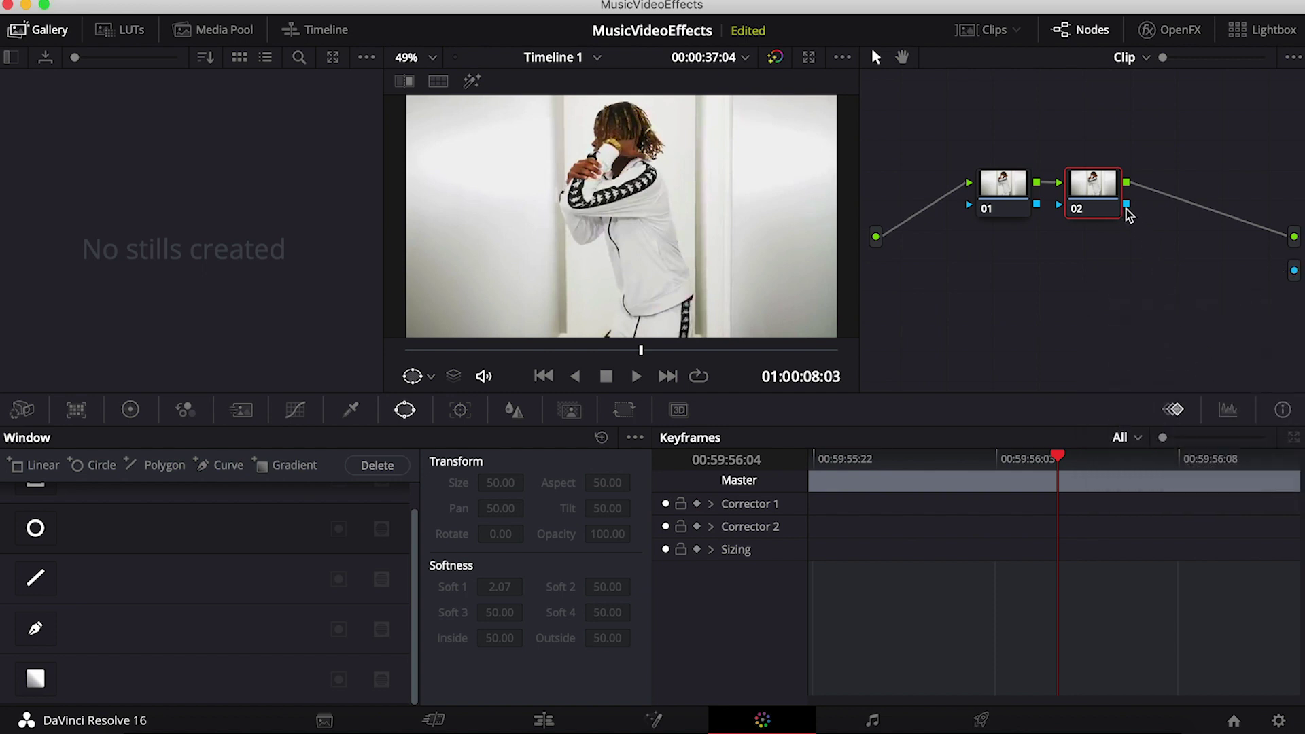
left_click_drag(1126, 207, 1294, 270)
Start a curve window on node 02, tracing from the top of the man's head down his face, hands and sleeve to the elbow
left_click_drag(381, 206, 14, 207)
scroll(473, 272, "up", 3)
left_click_drag(473, 176, 473, 308)
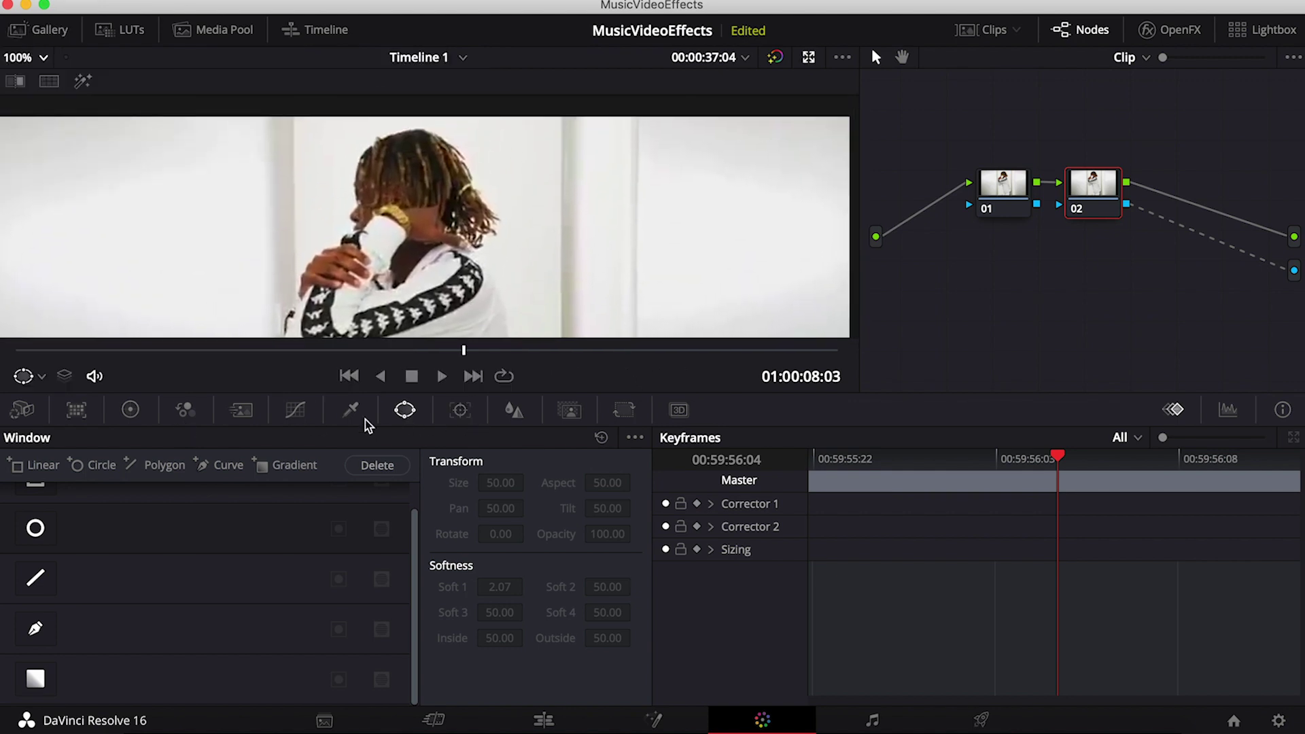
left_click(36, 629)
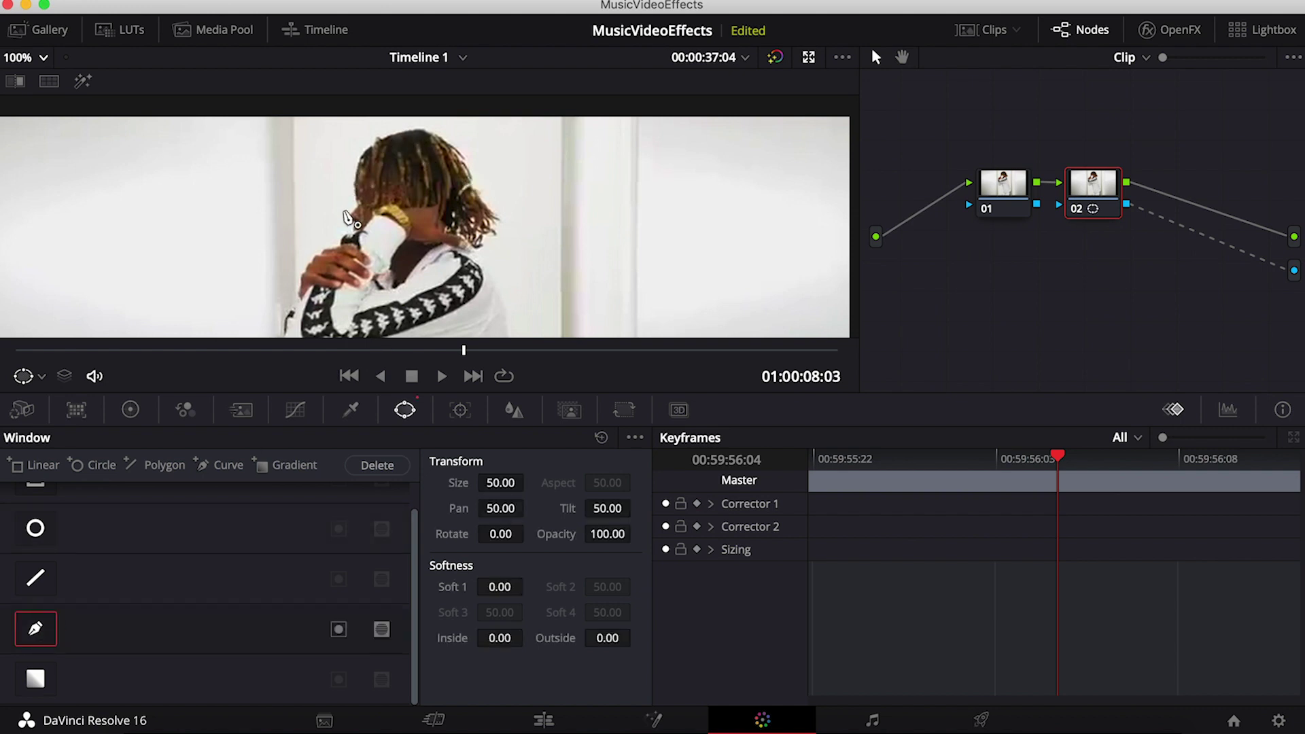
scroll(306, 292, "down", 5)
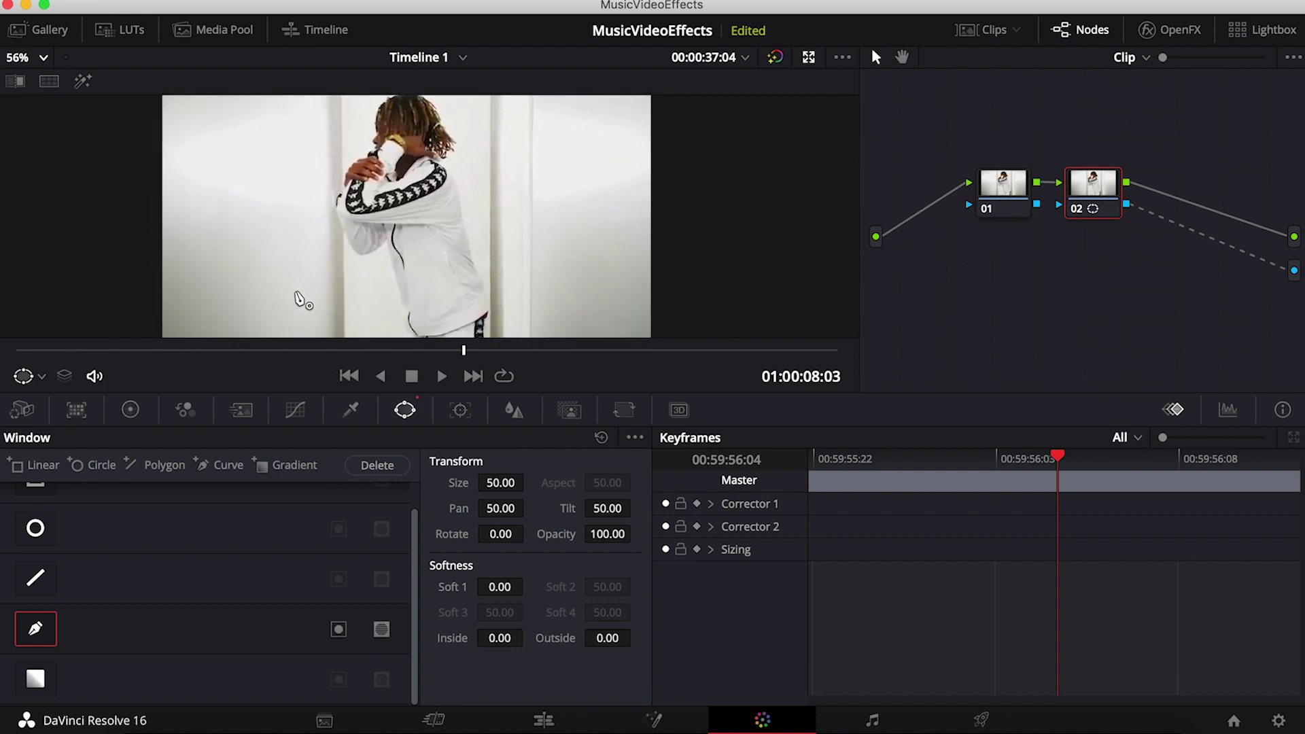
left_click(42, 60)
left_click(27, 199)
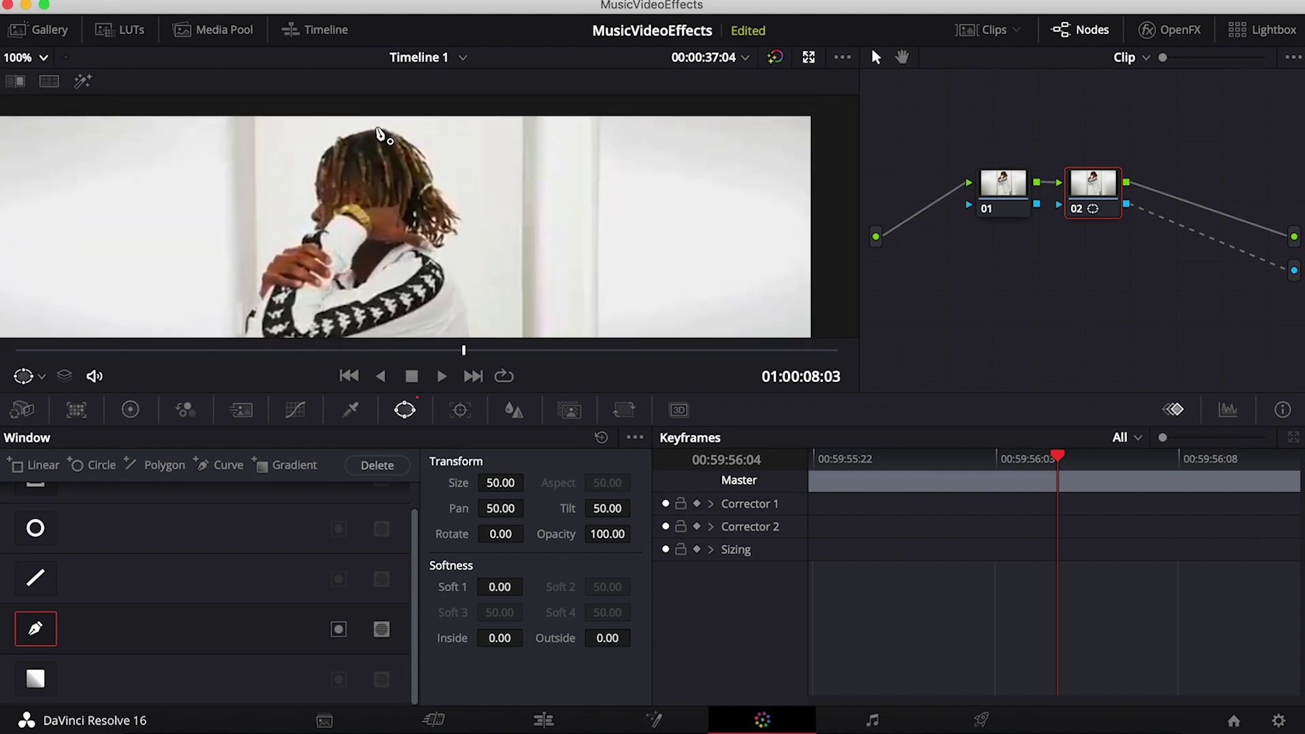
left_click(377, 127)
mouse_move(367, 134)
left_mouse_down()
mouse_move(319, 154)
mouse_move(314, 230)
mouse_move(272, 259)
mouse_move(258, 298)
mouse_move(281, 210)
mouse_move(284, 272)
left_mouse_up()
scroll(272, 296, "up", 2)
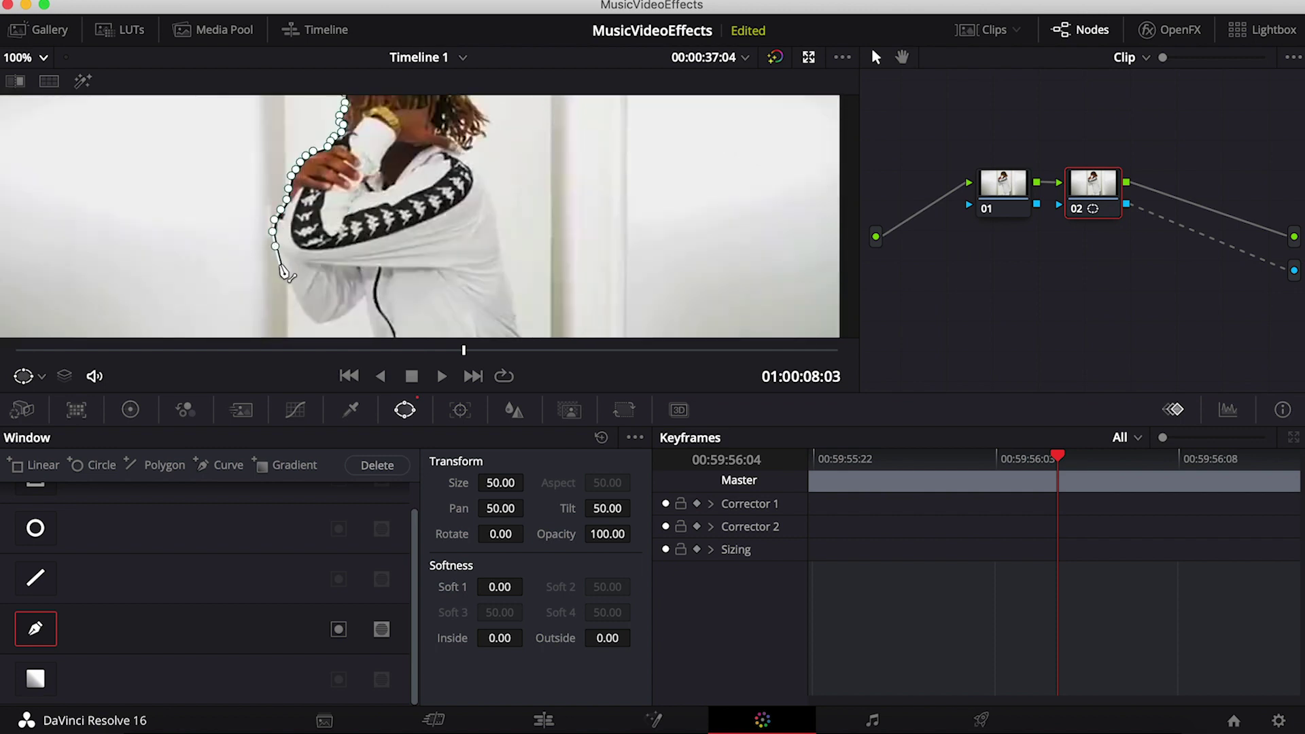
Continue the curve window around the jacket, legs and back up to the head to close it, and set Soft 1 to 2.48
scroll(284, 272, "down", 5)
scroll(284, 272, "down", 5)
scroll(391, 227, "up", 10)
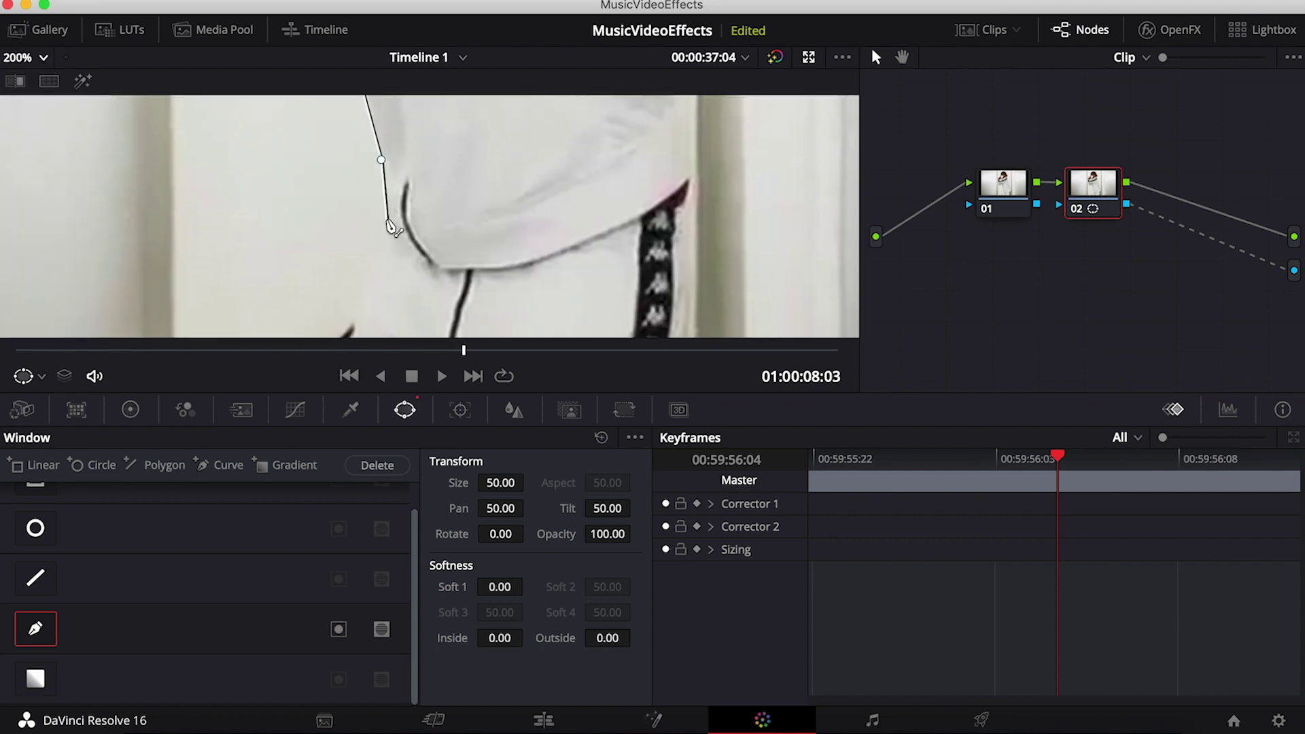
scroll(391, 227, "down", 3)
left_click(373, 292)
left_click(685, 292)
left_click(703, 140)
scroll(714, 111, "up", 5)
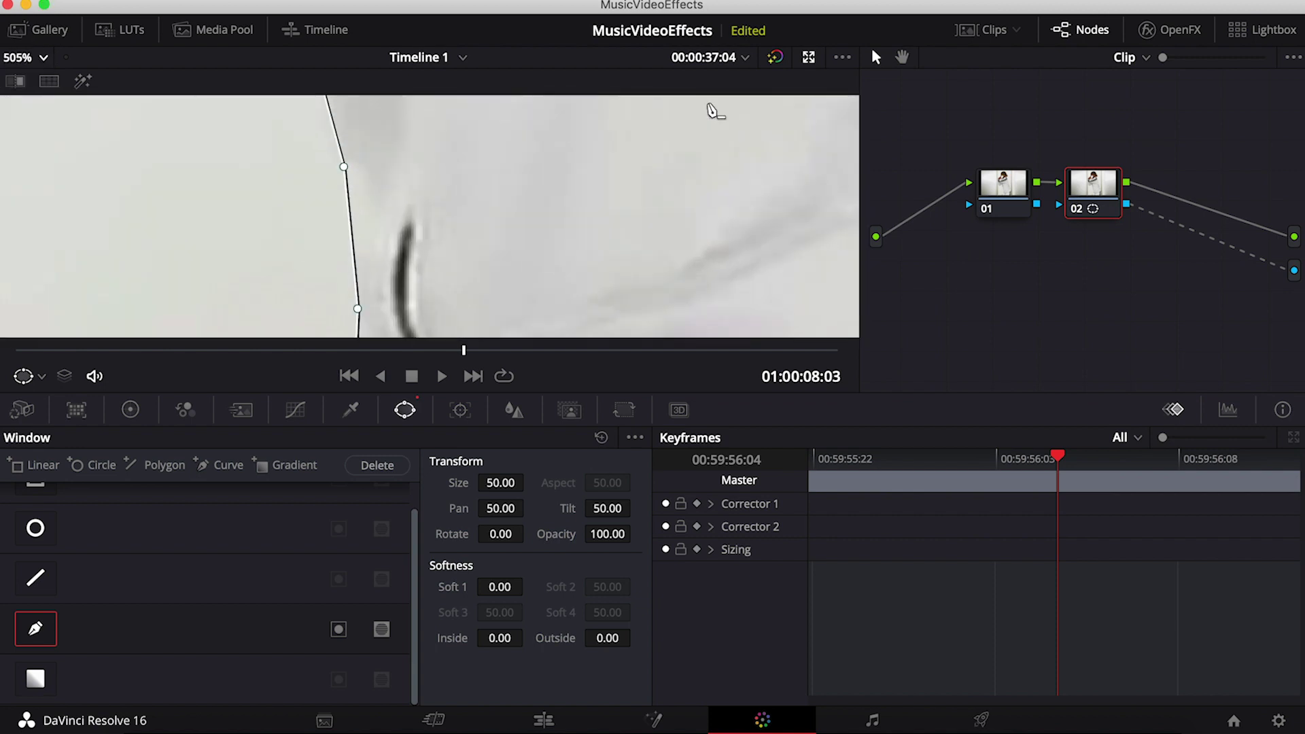
scroll(711, 110, "down", 5)
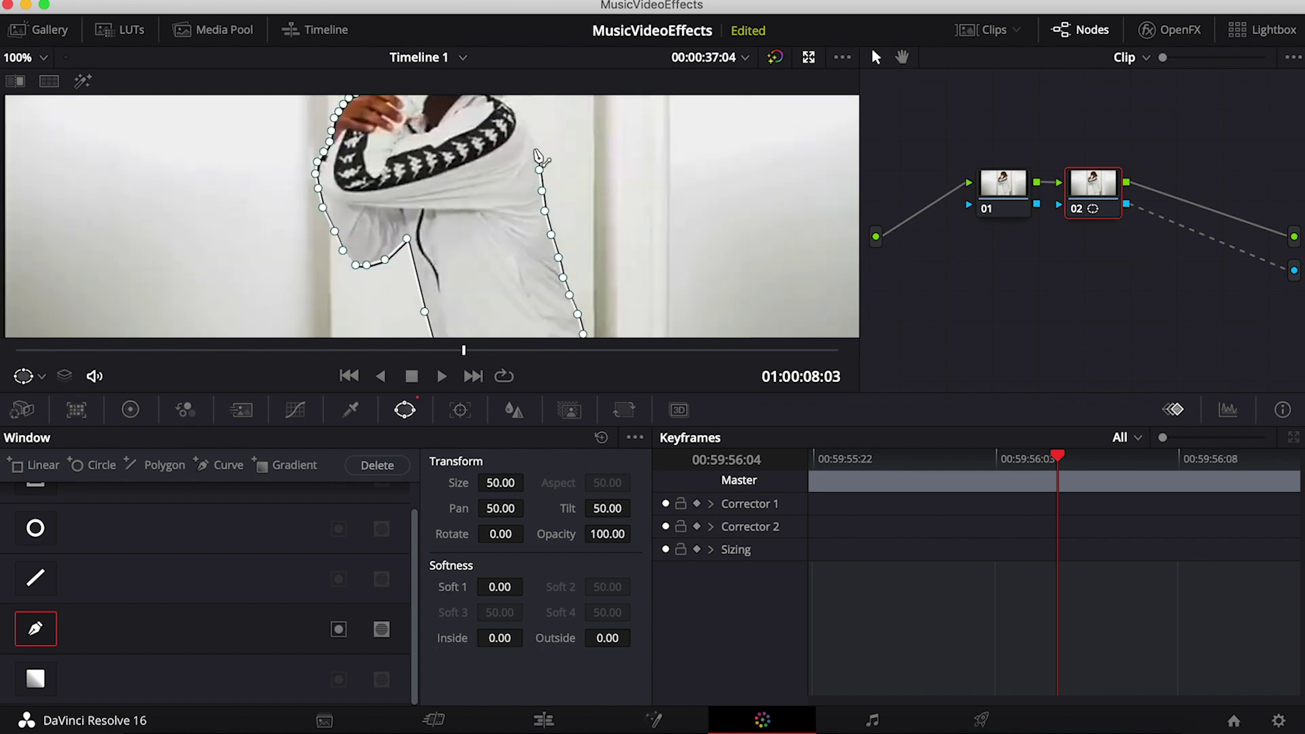
scroll(537, 155, "up", 8)
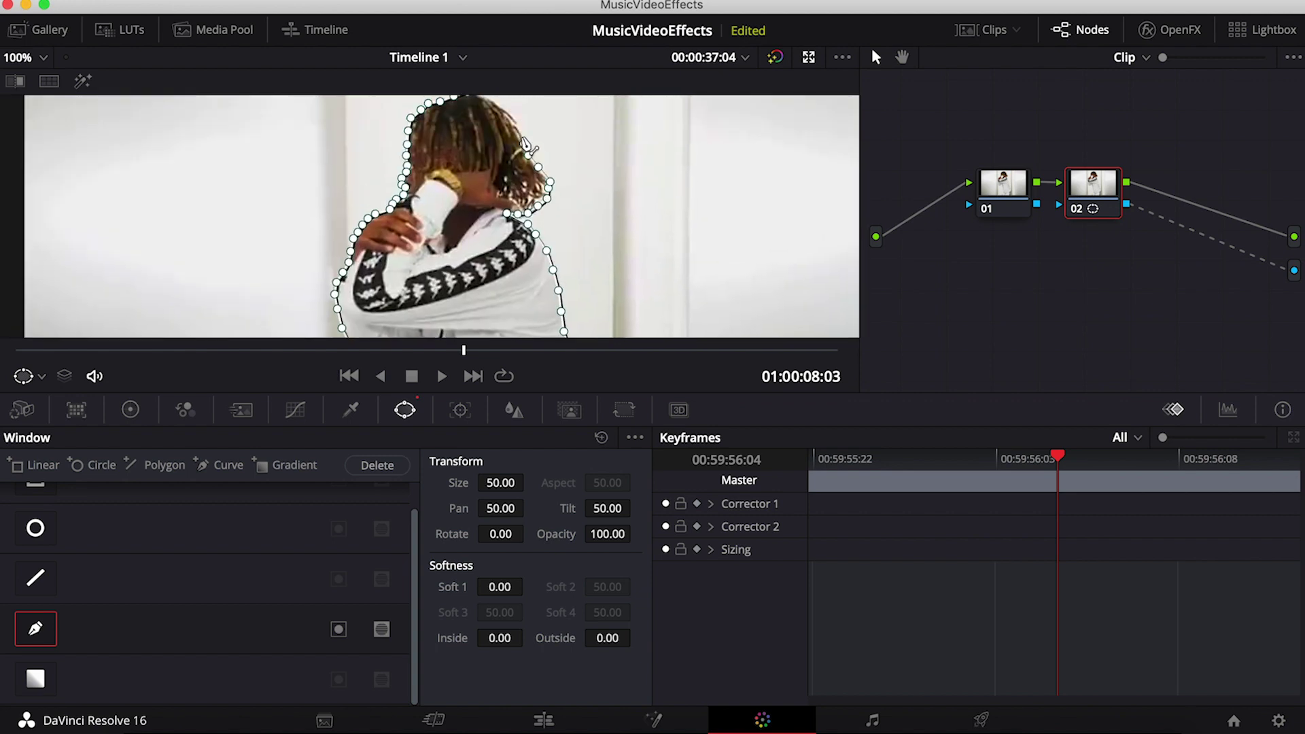
scroll(527, 145, "down", 8)
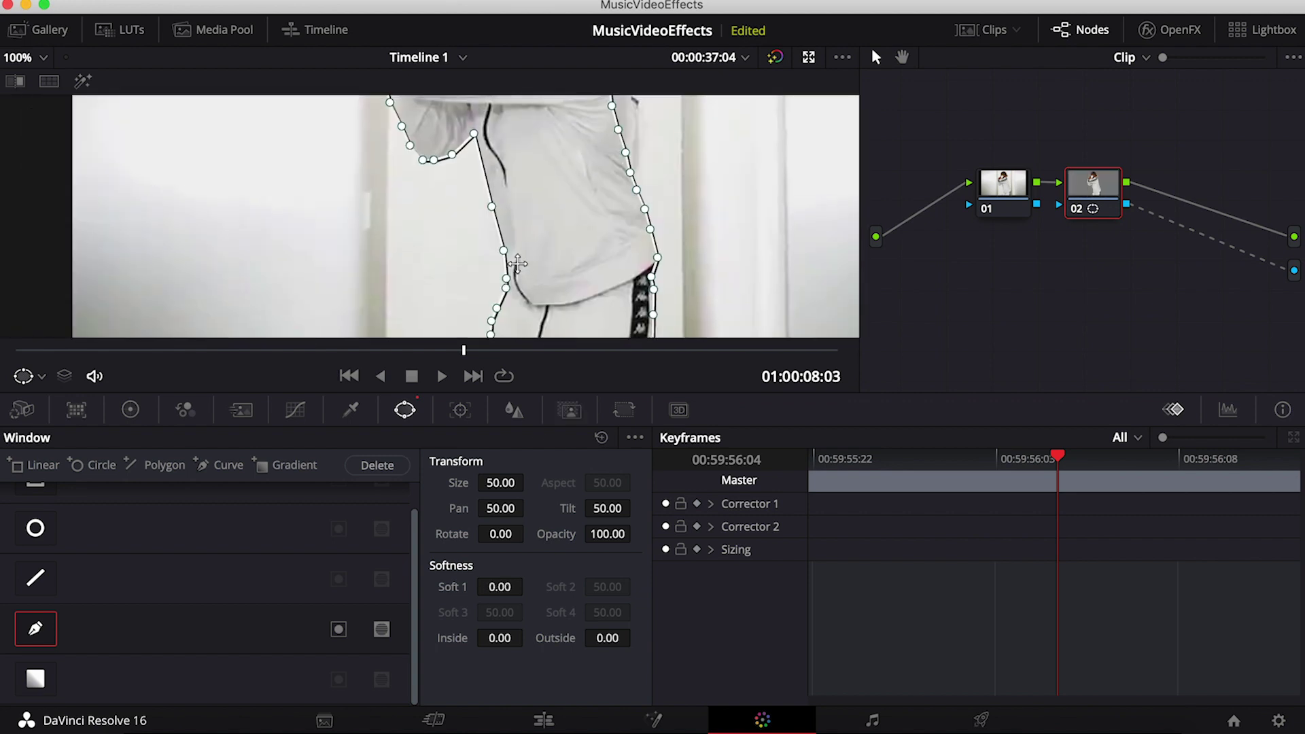
scroll(517, 263, "up", 3)
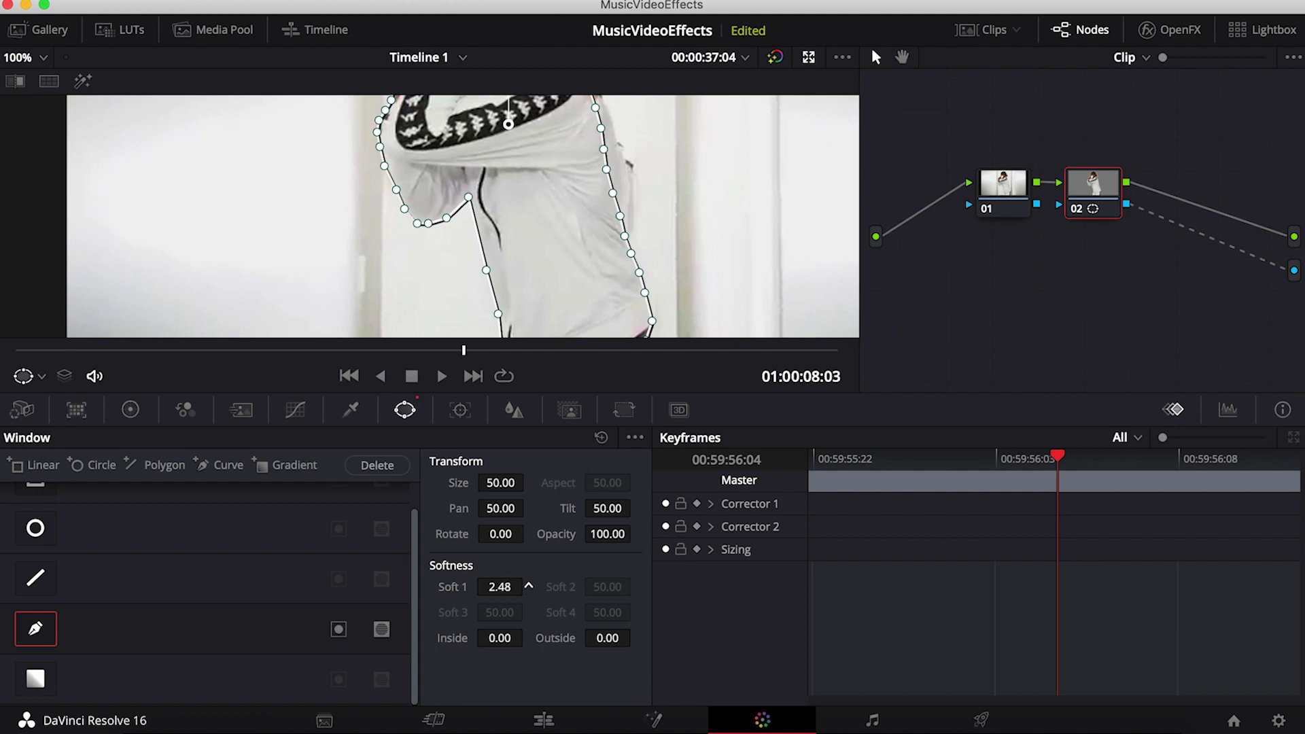
Return to the Edit page and add Zoom and Position keyframes to the V2 freeze-frame clip at 01:00:08:08
left_click(544, 721)
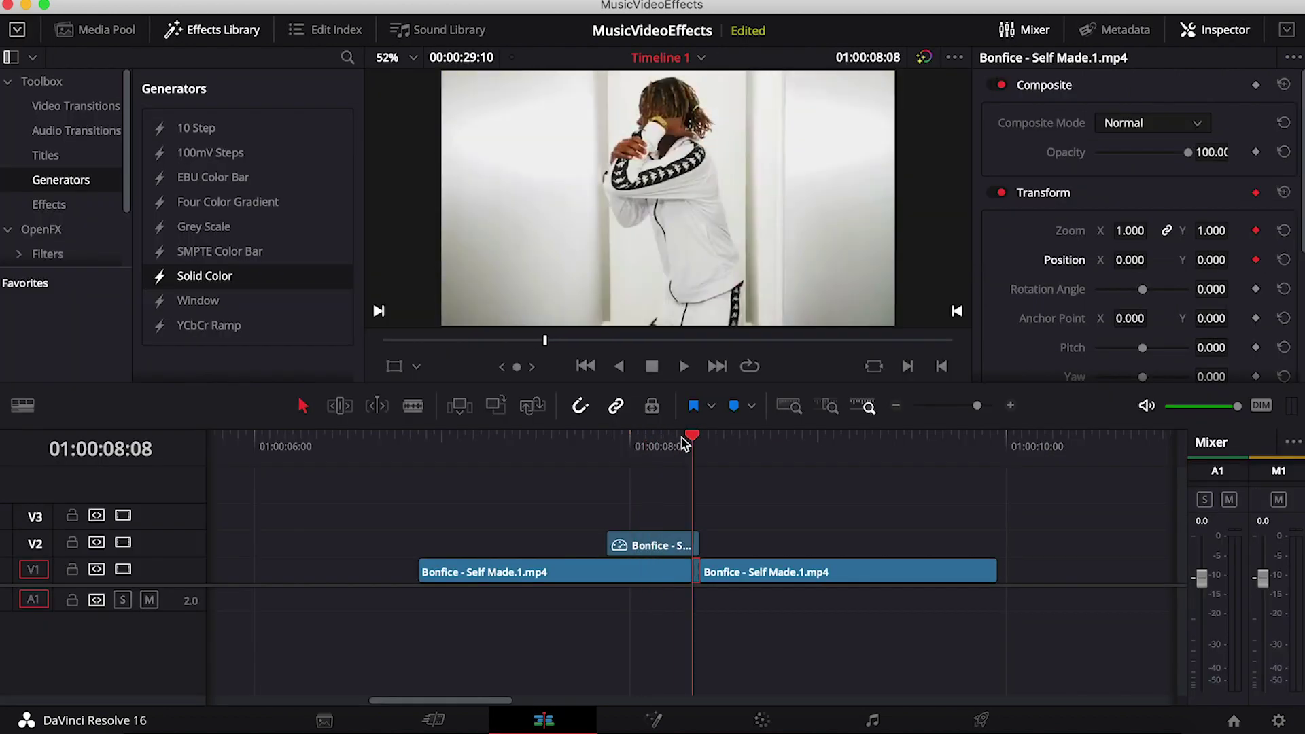
left_click(658, 545)
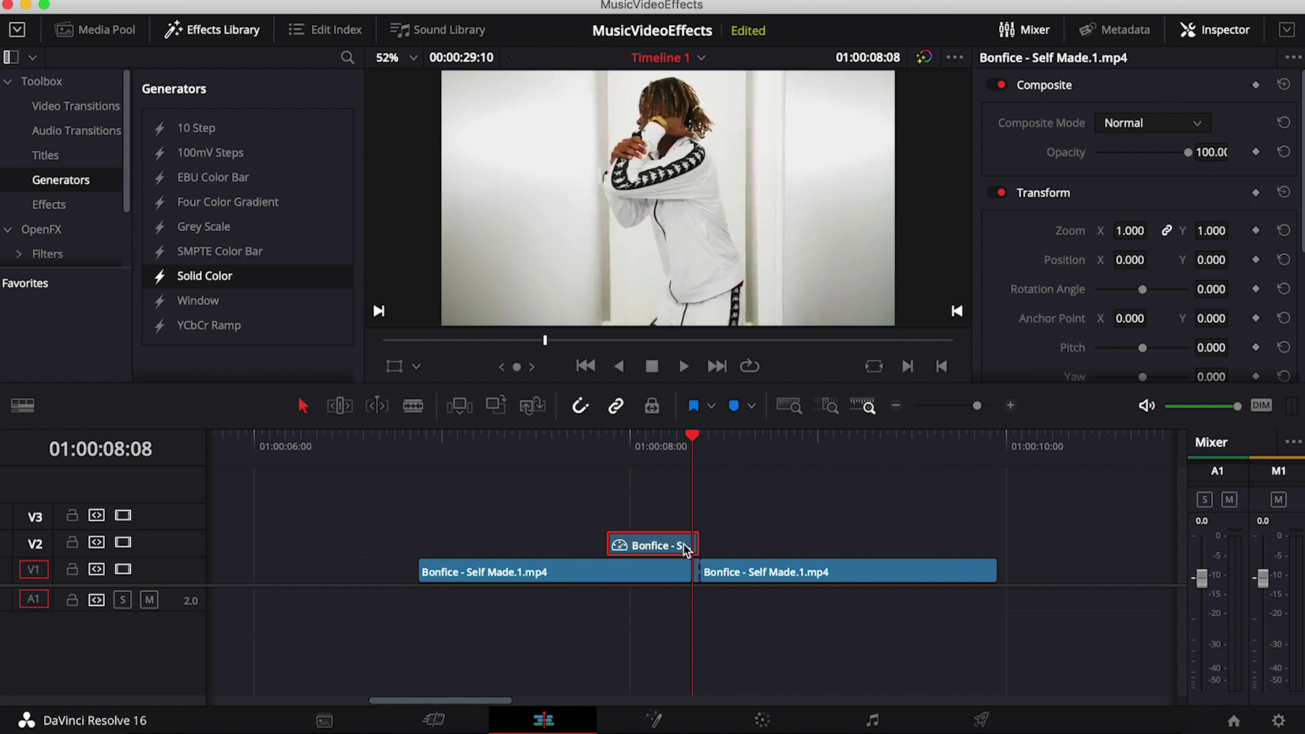
left_click(1257, 231)
left_click(1256, 259)
At the freeze frame's start, 01:00:07:21, keyframe Zoom at 0.620 and Position at X 3.000, Y 445
left_click_drag(691, 436, 620, 442)
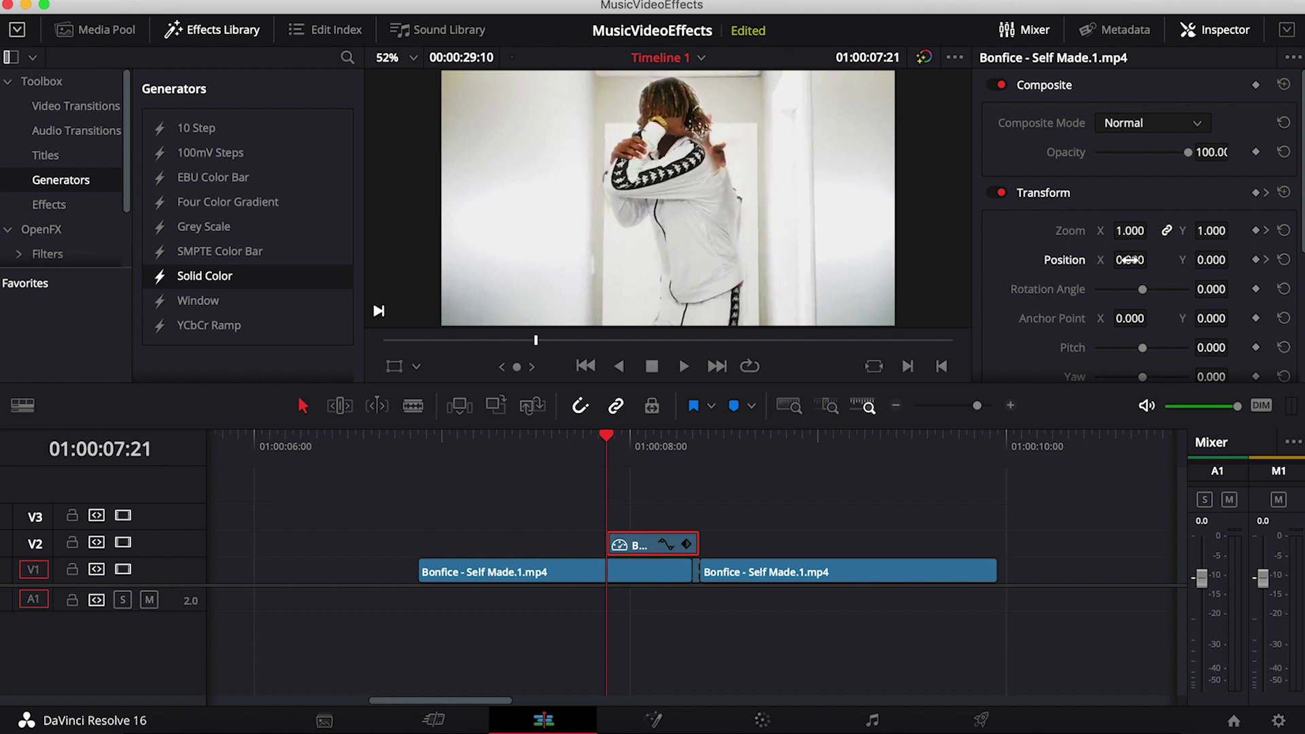
left_click_drag(1129, 260, 1212, 268)
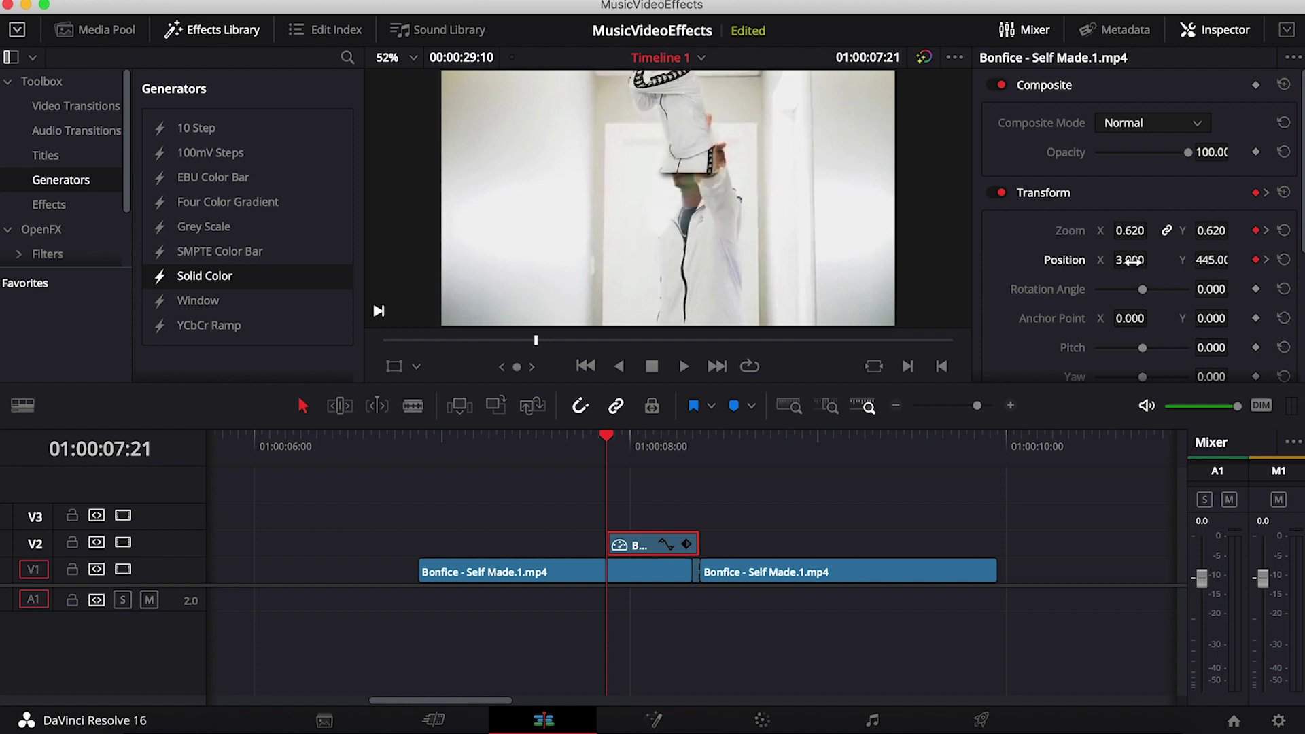
left_click_drag(1116, 259, 1126, 262)
Play back the animated freeze-frame cutout across the cut between the two clips
key("space")
key("space")
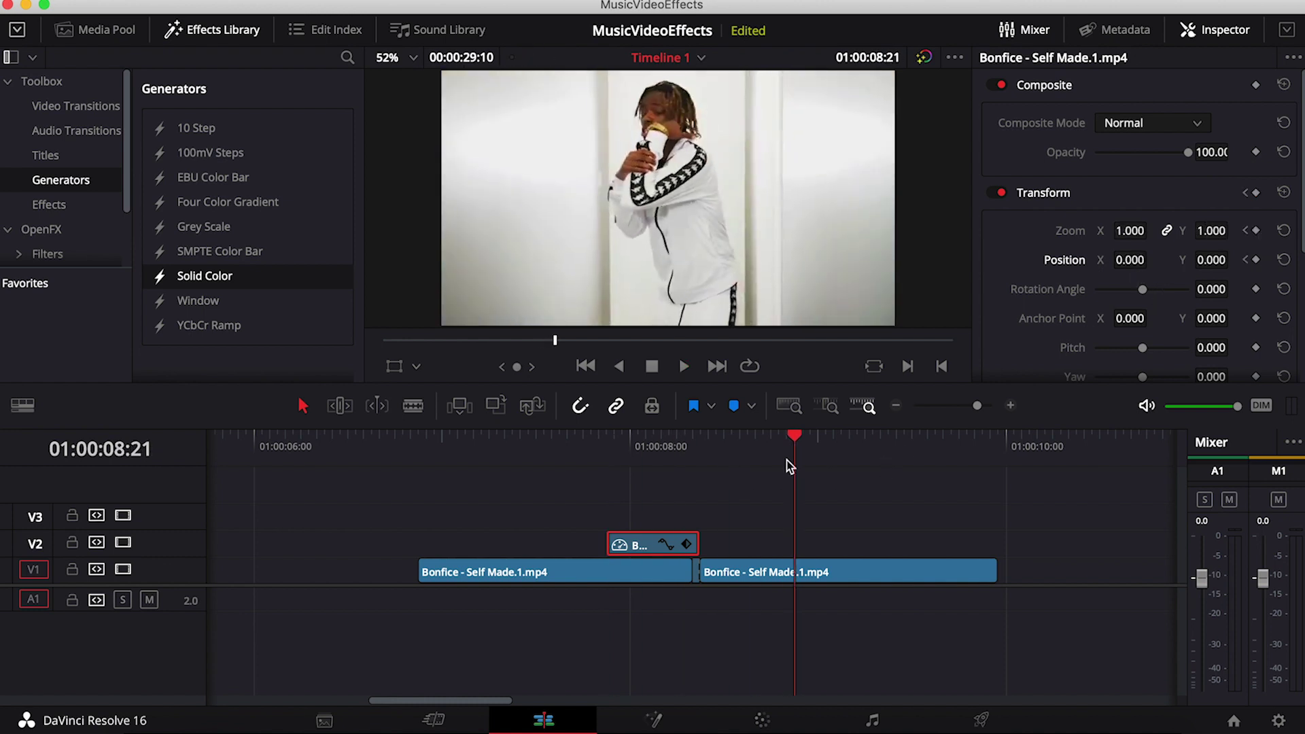
left_click_drag(631, 450, 574, 452)
key("space")
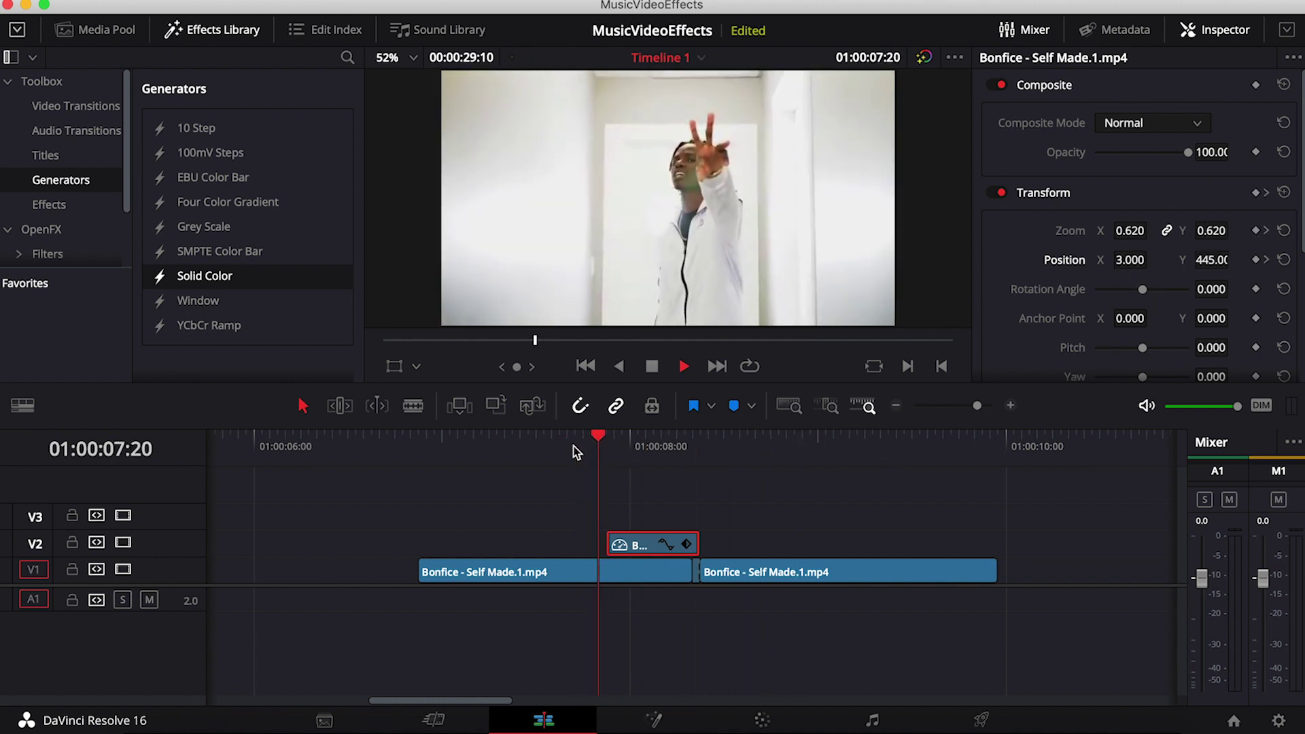
key("space")
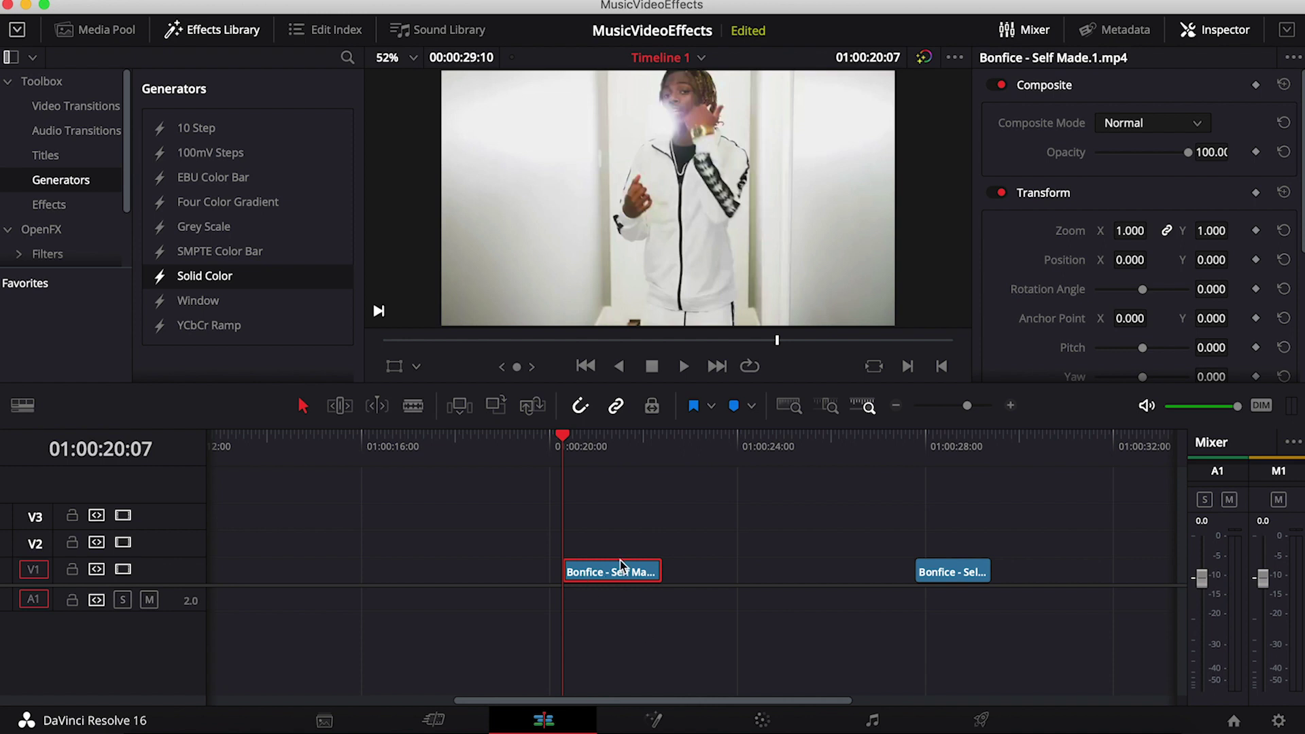
Copy the clip starting at 01:00:20:07 onto V2, V3 and V4, and blade the three copies at 01:00:20:17
left_click_drag(622, 574, 619, 502, "alt")
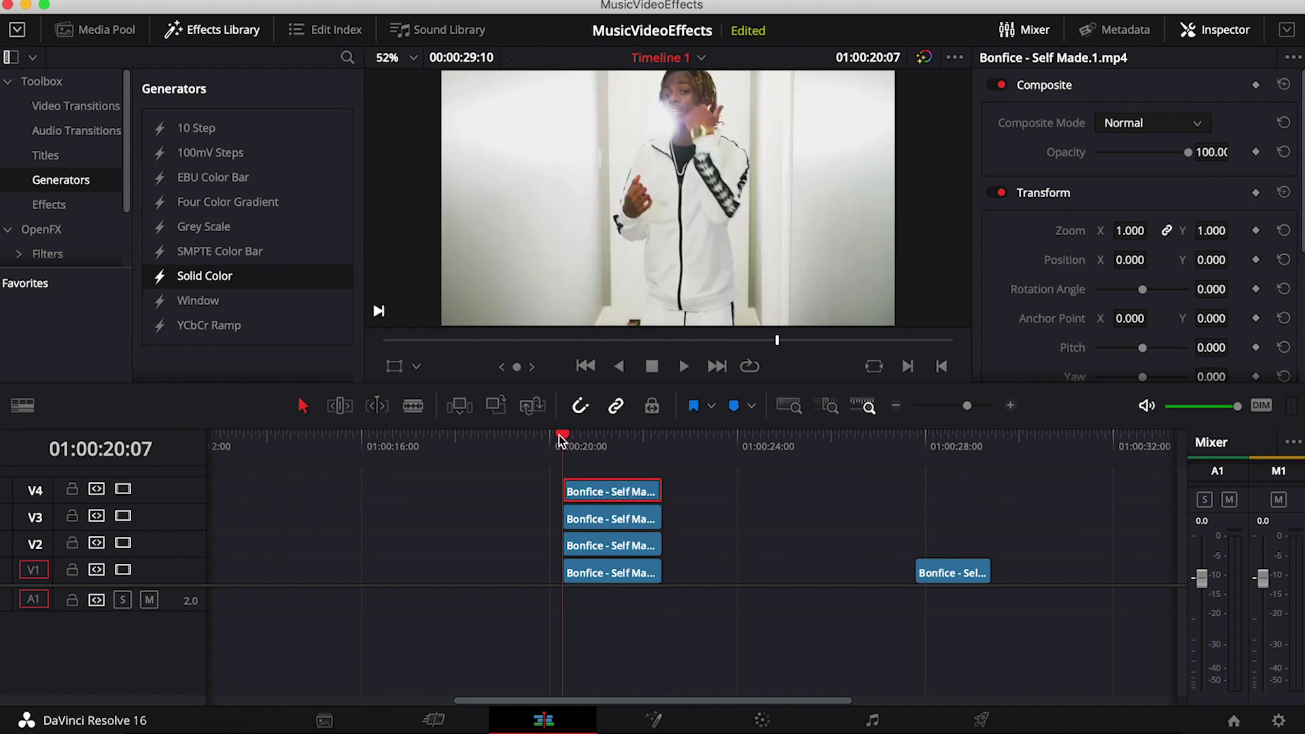
left_click_drag(561, 435, 583, 434)
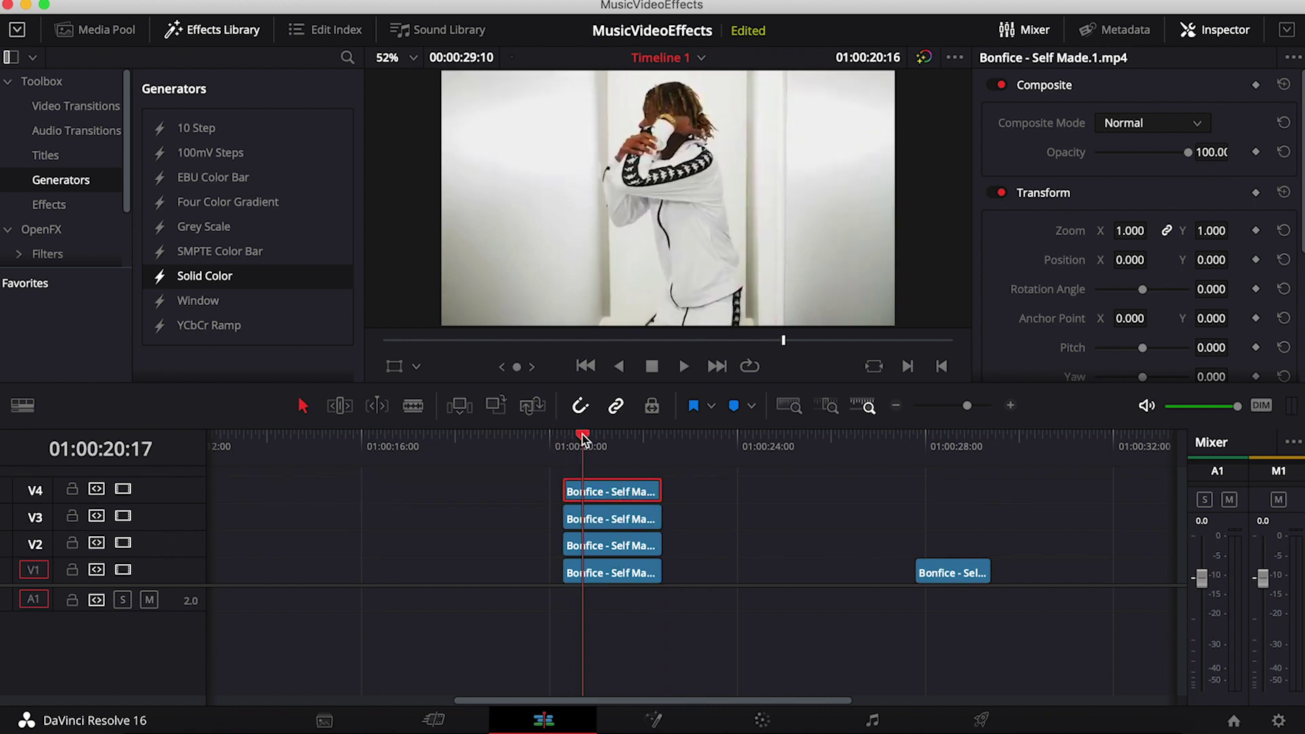
left_click(413, 406)
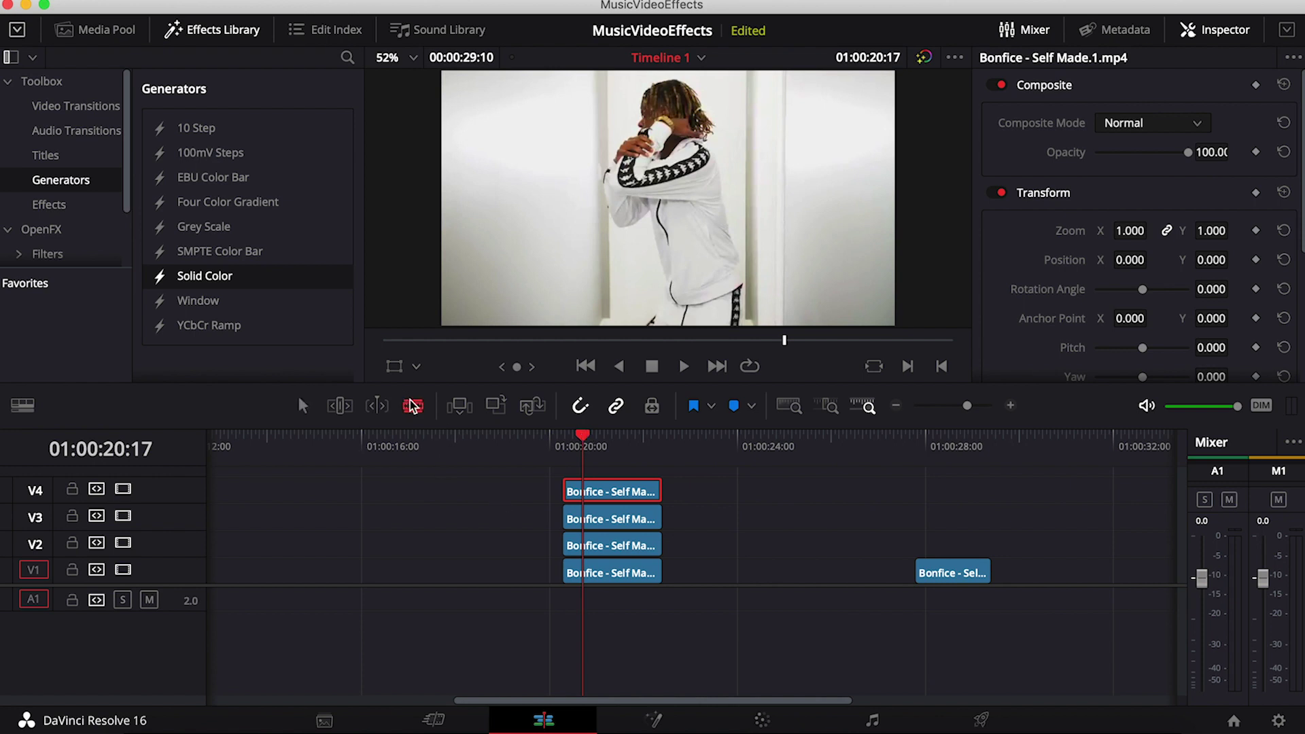
left_click(593, 545)
left_click(594, 518)
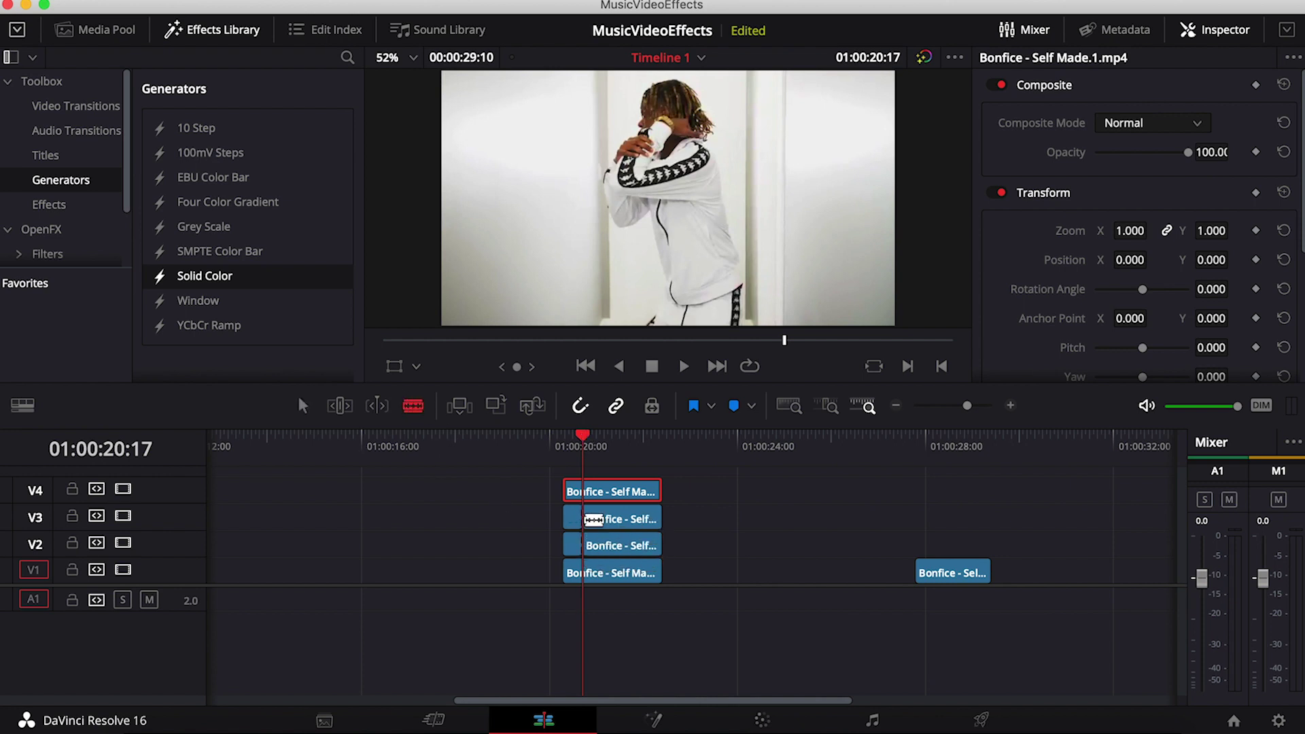
left_click(594, 491)
left_click(303, 406)
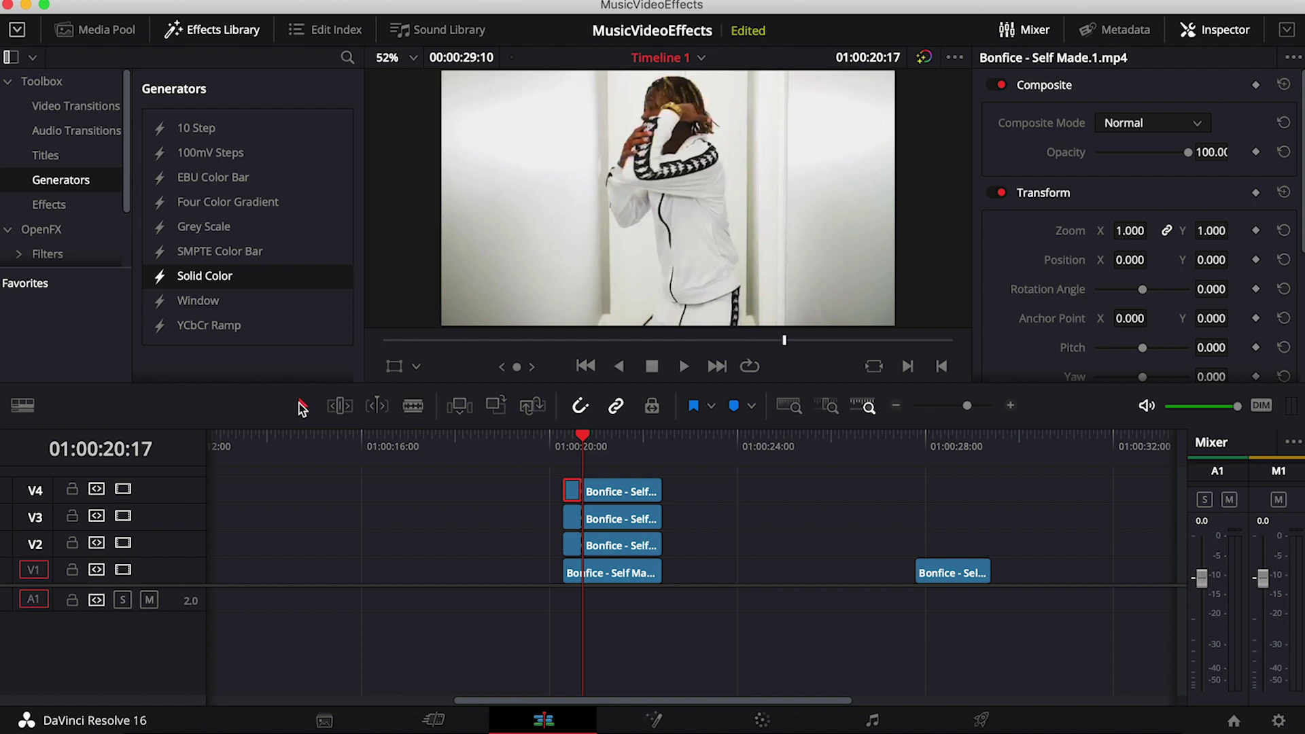
Delete the short leading pieces before 01:00:20:17 on V4, V3 and V2
key("Delete")
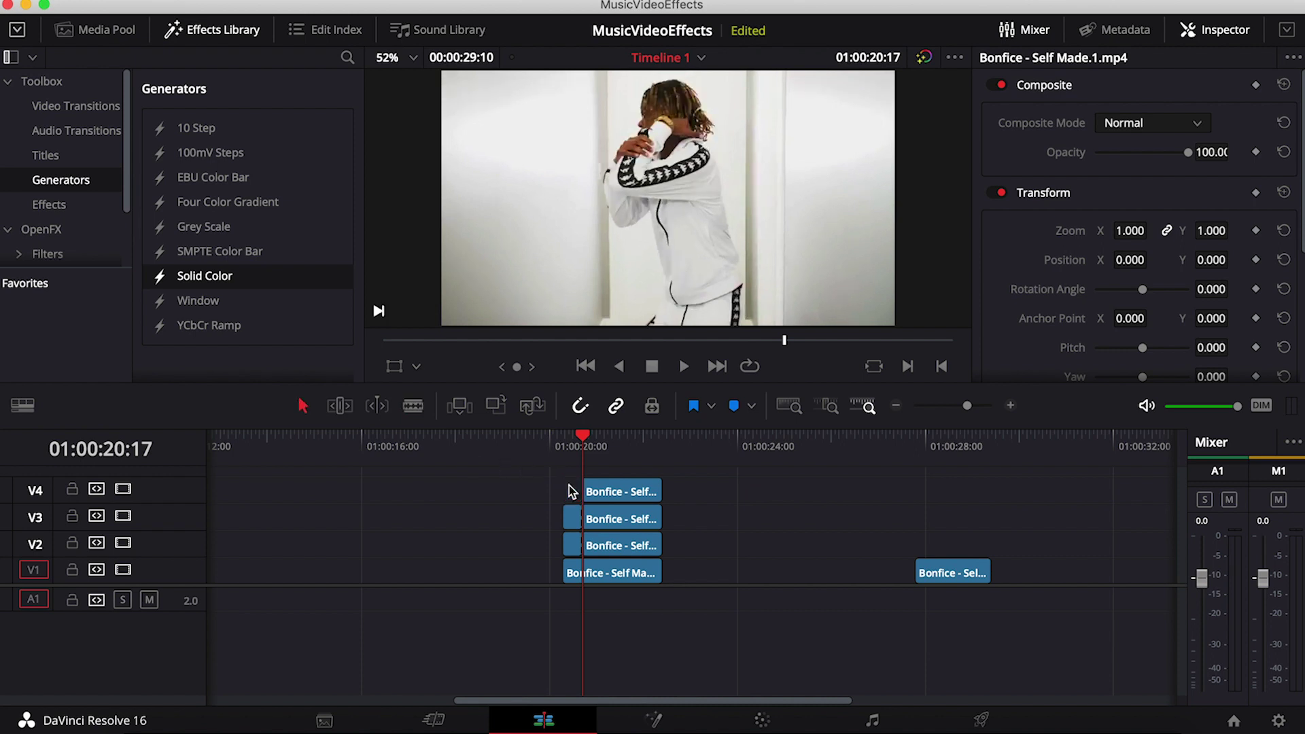
left_click_drag(556, 507, 578, 552)
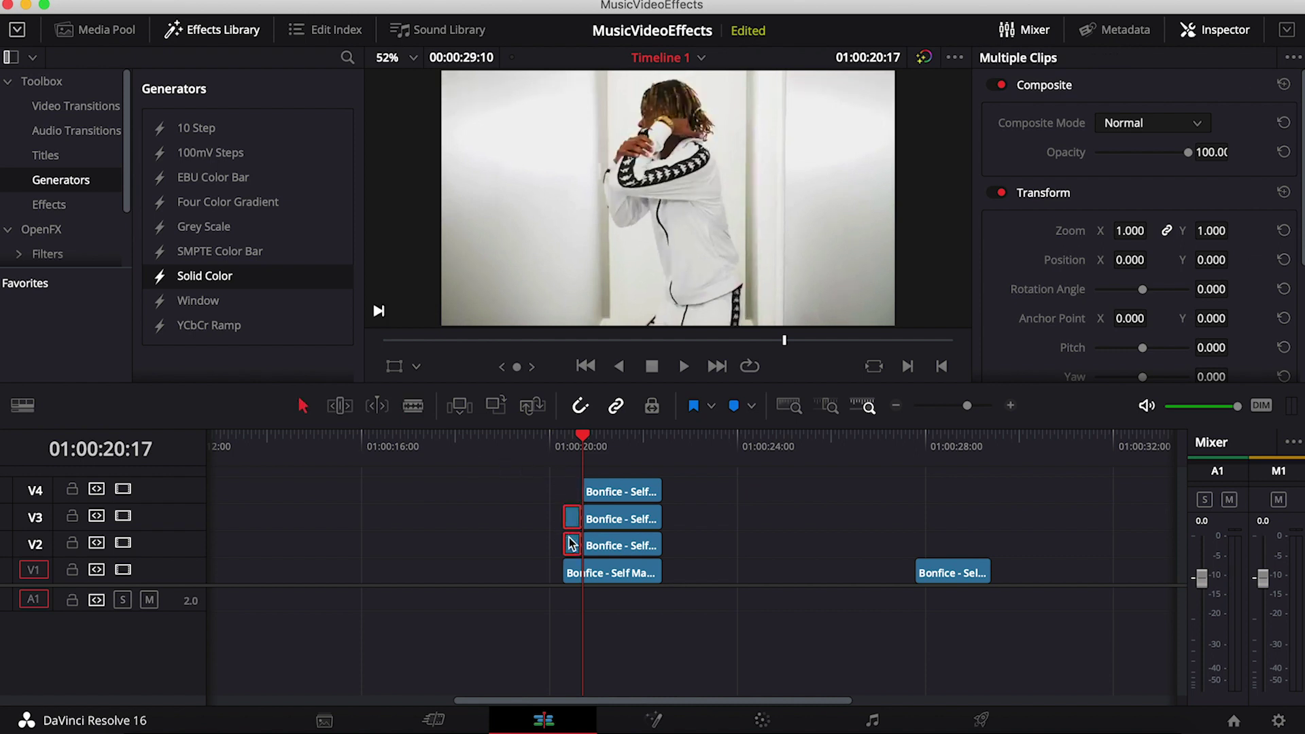
key("Delete")
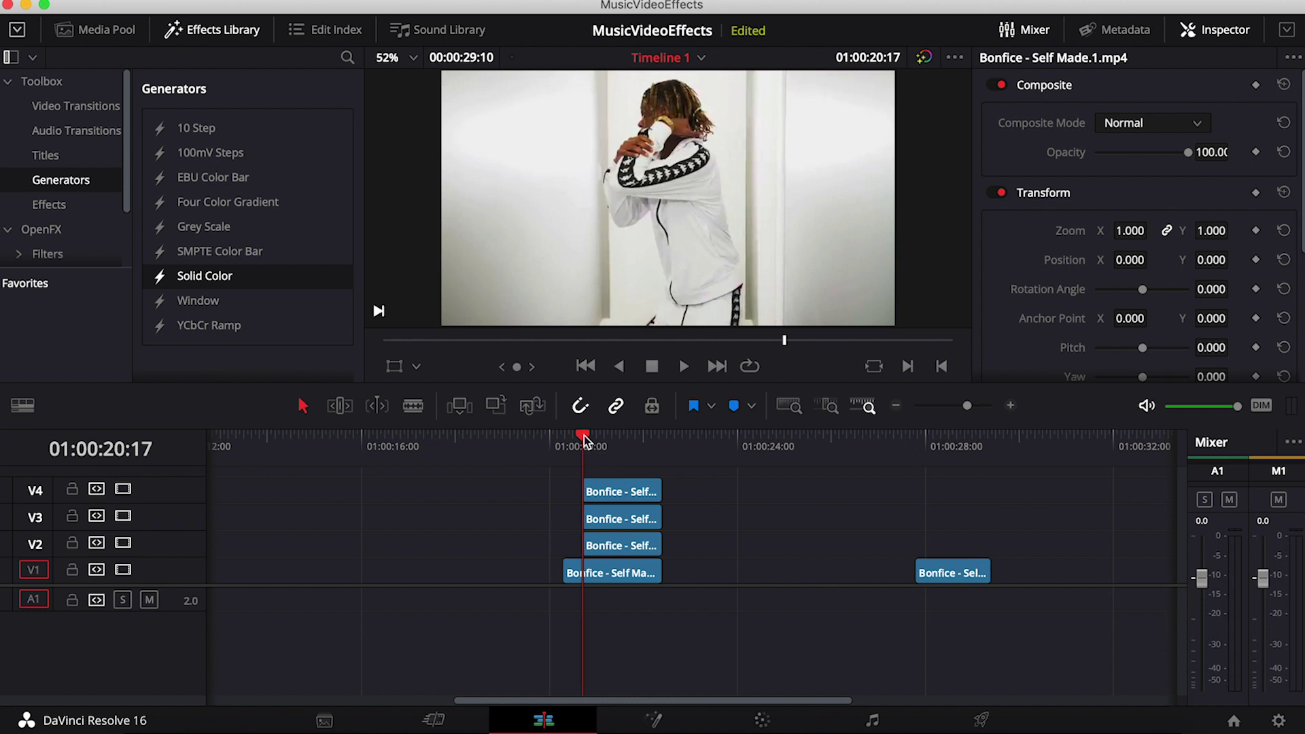
Move the playhead five frames on to 01:00:20:22 and blade the V3 and V4 copies there
key("Right")
key("Right")
key("Right")
key("Right")
key("Right")
key("Right")
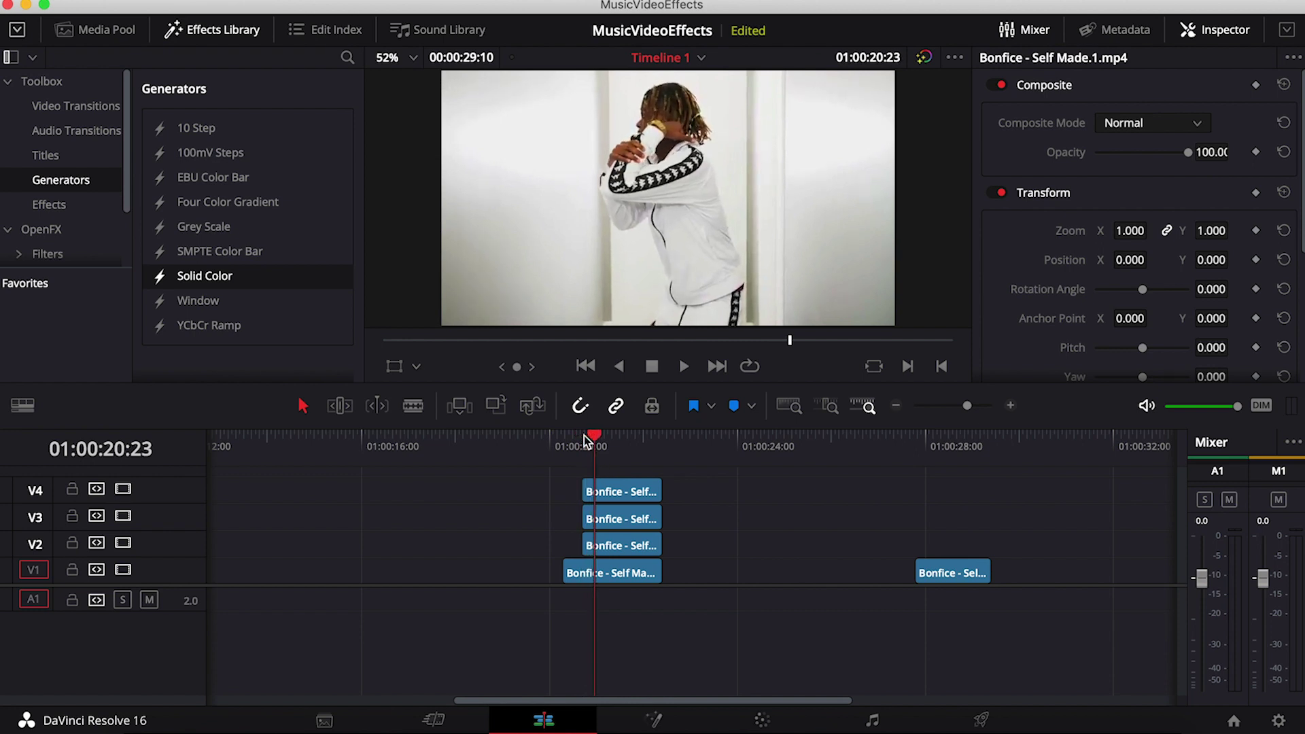
key("Left")
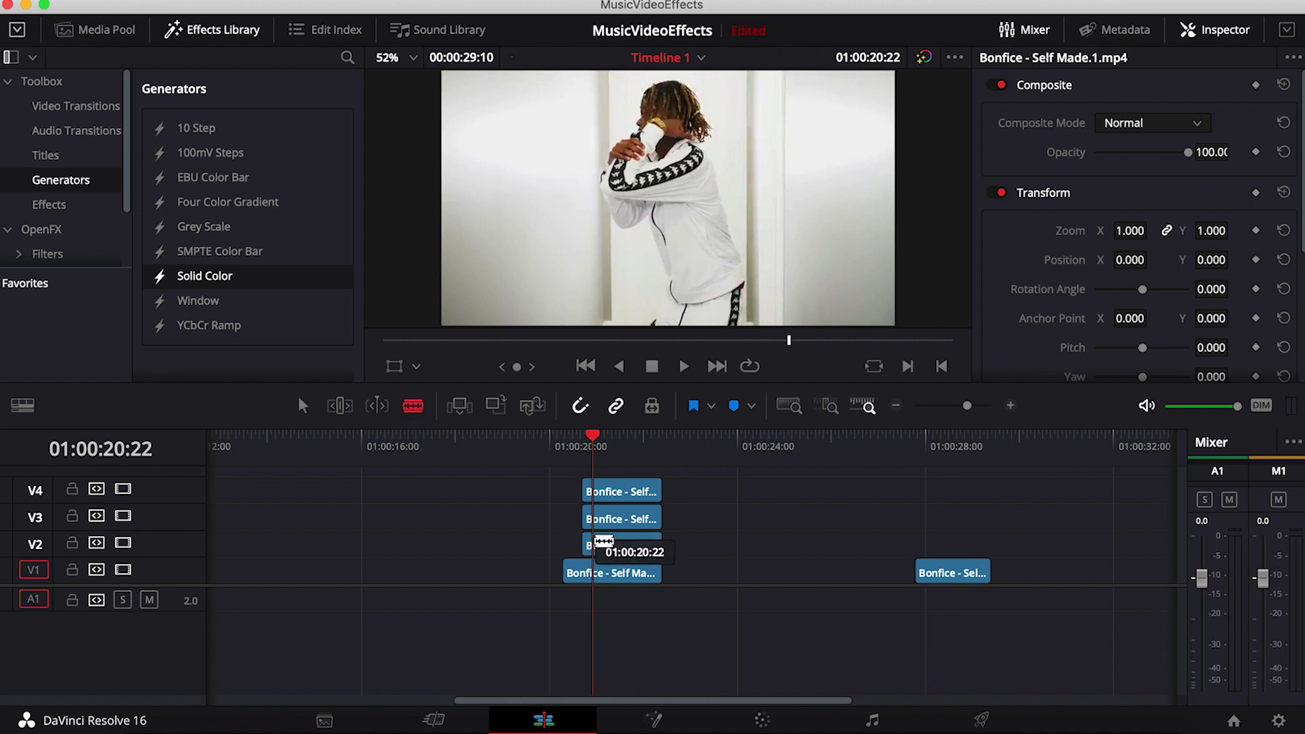
left_click(603, 518)
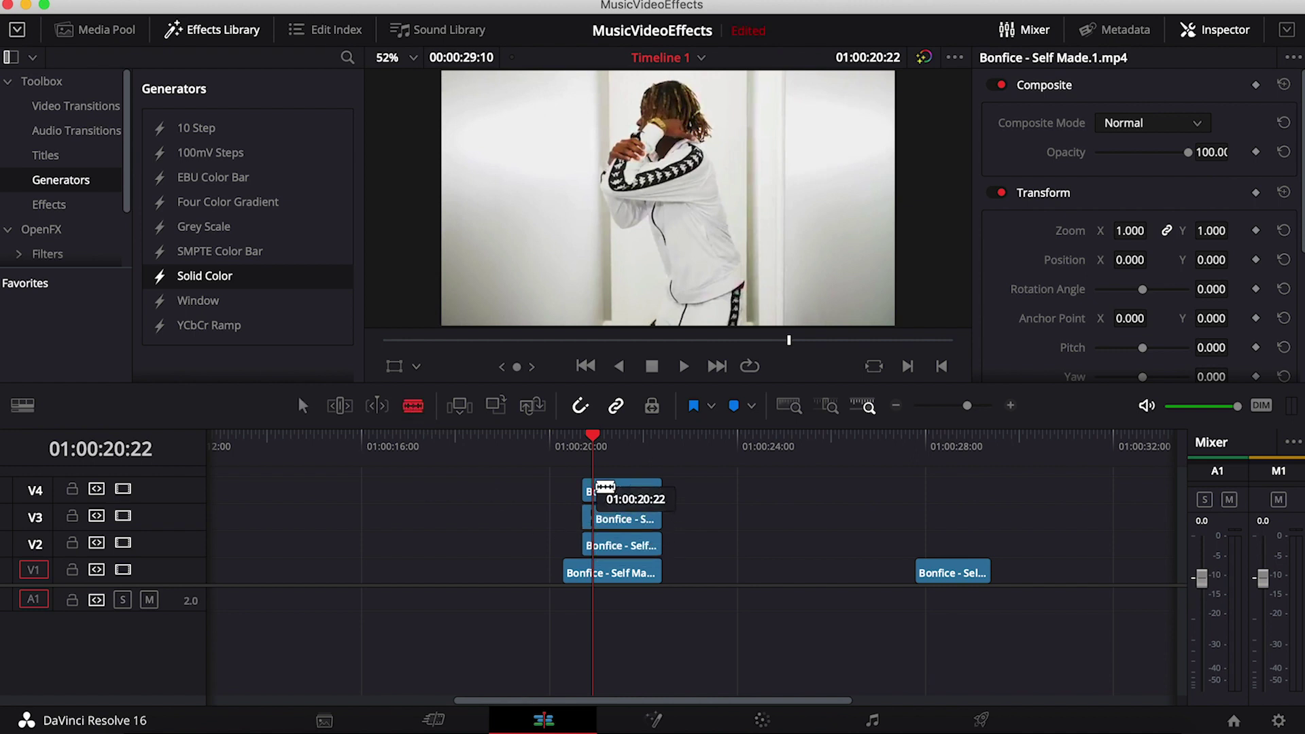
left_click(604, 488)
left_click(304, 405)
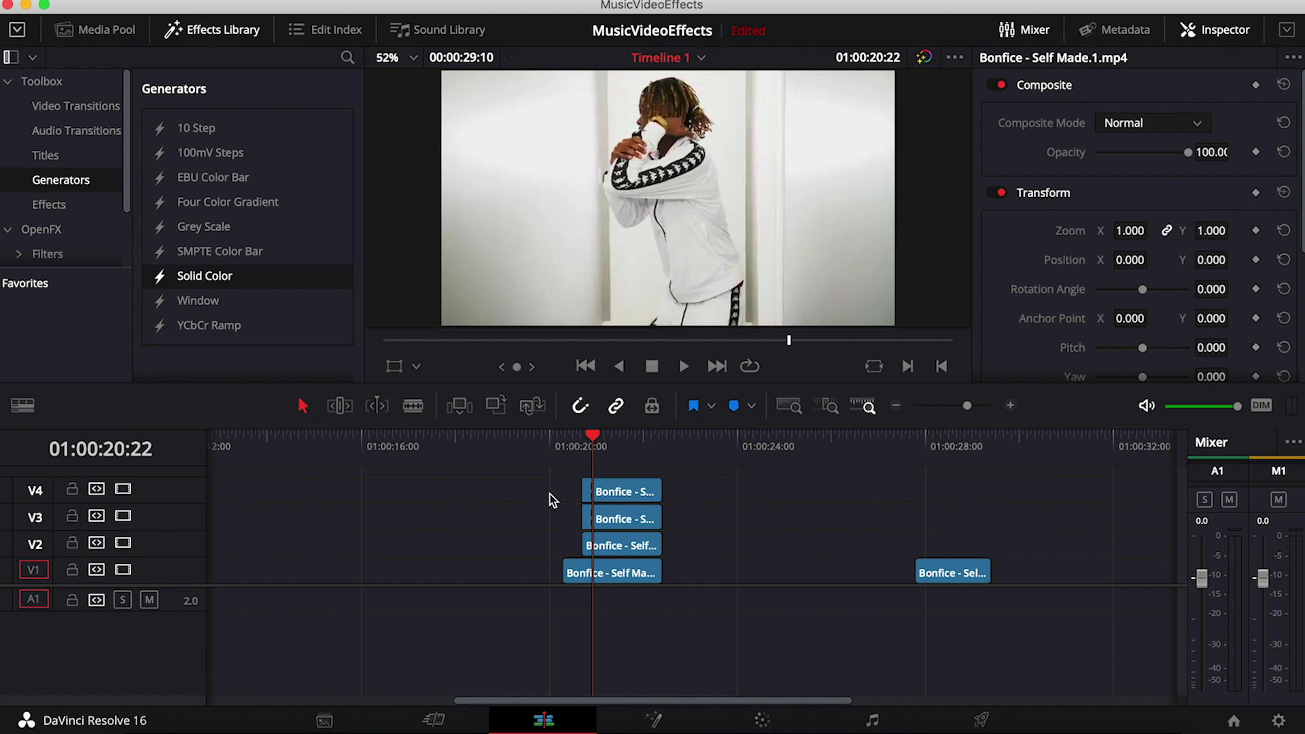
Delete the short leading pieces before 01:00:20:22 on V4 and V3
left_click(587, 492)
key("Delete")
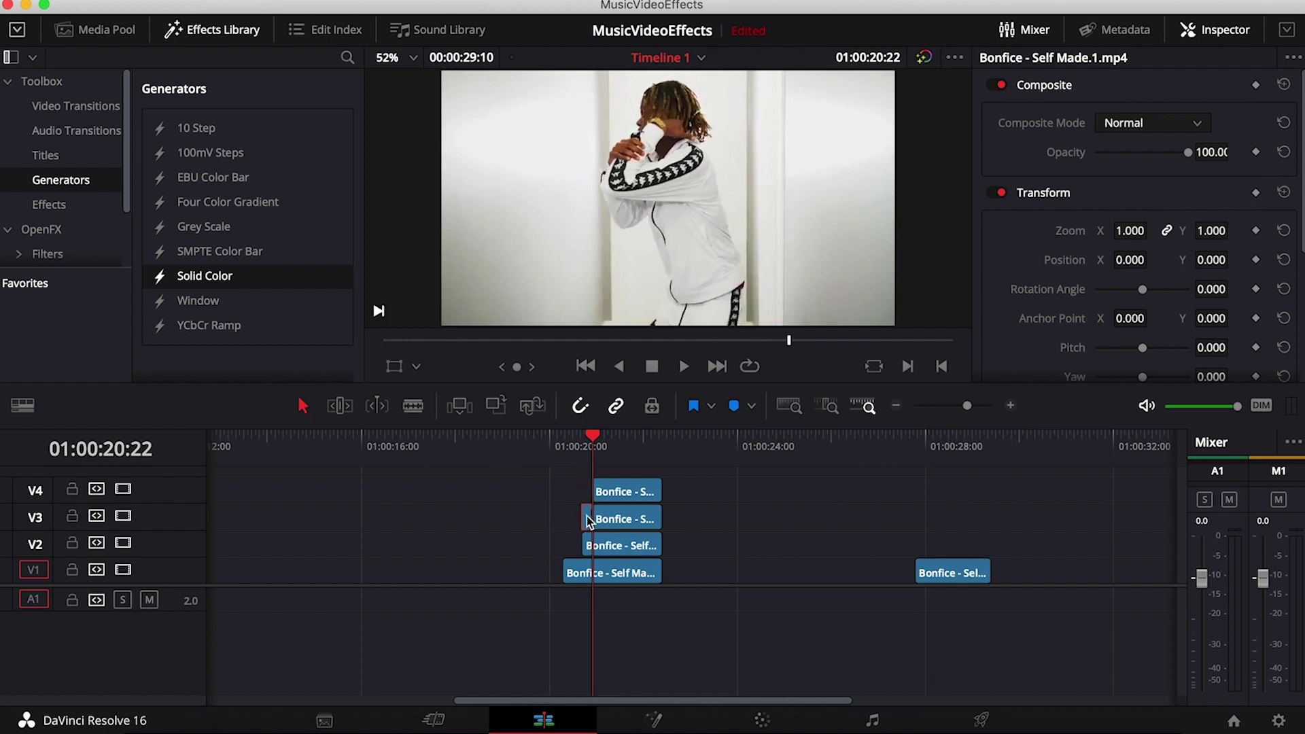
Scale the V2 copy to a zoom of 0.850, checking it at its first frame, 01:00:20:17
left_click(619, 550)
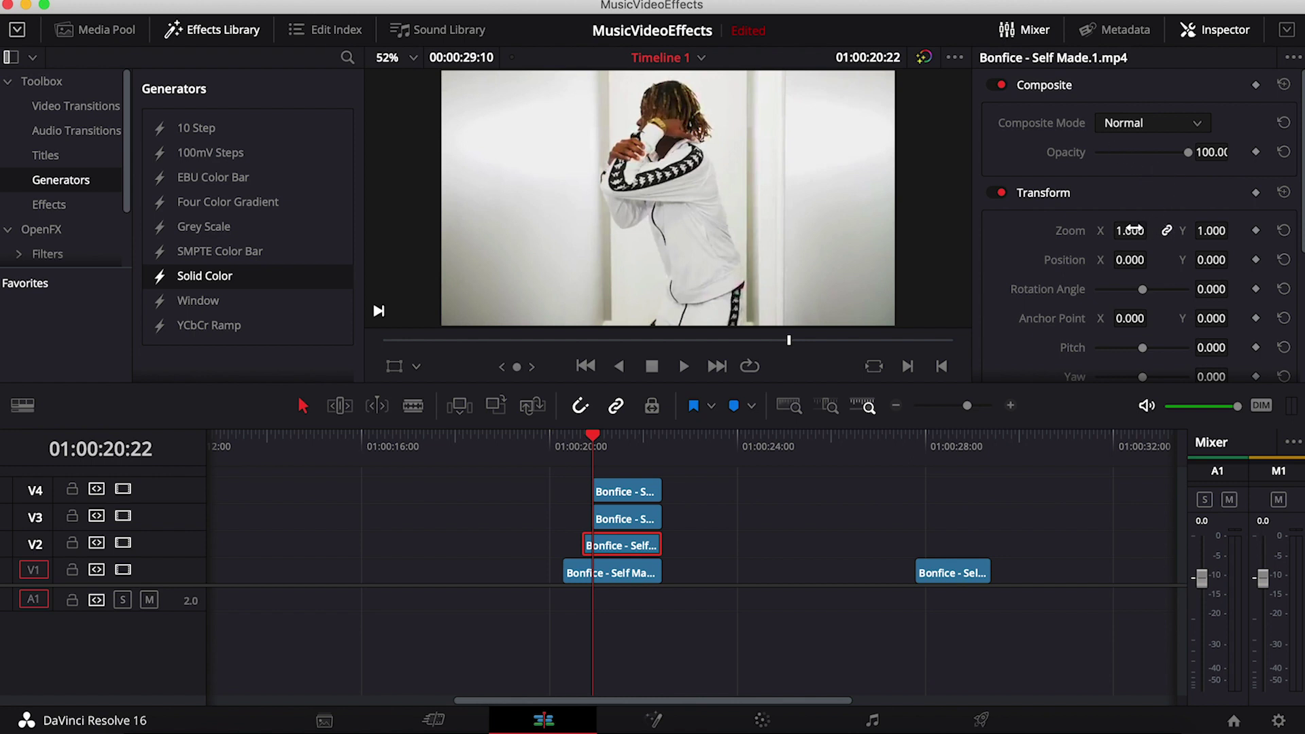
left_click_drag(1149, 230, 1146, 230)
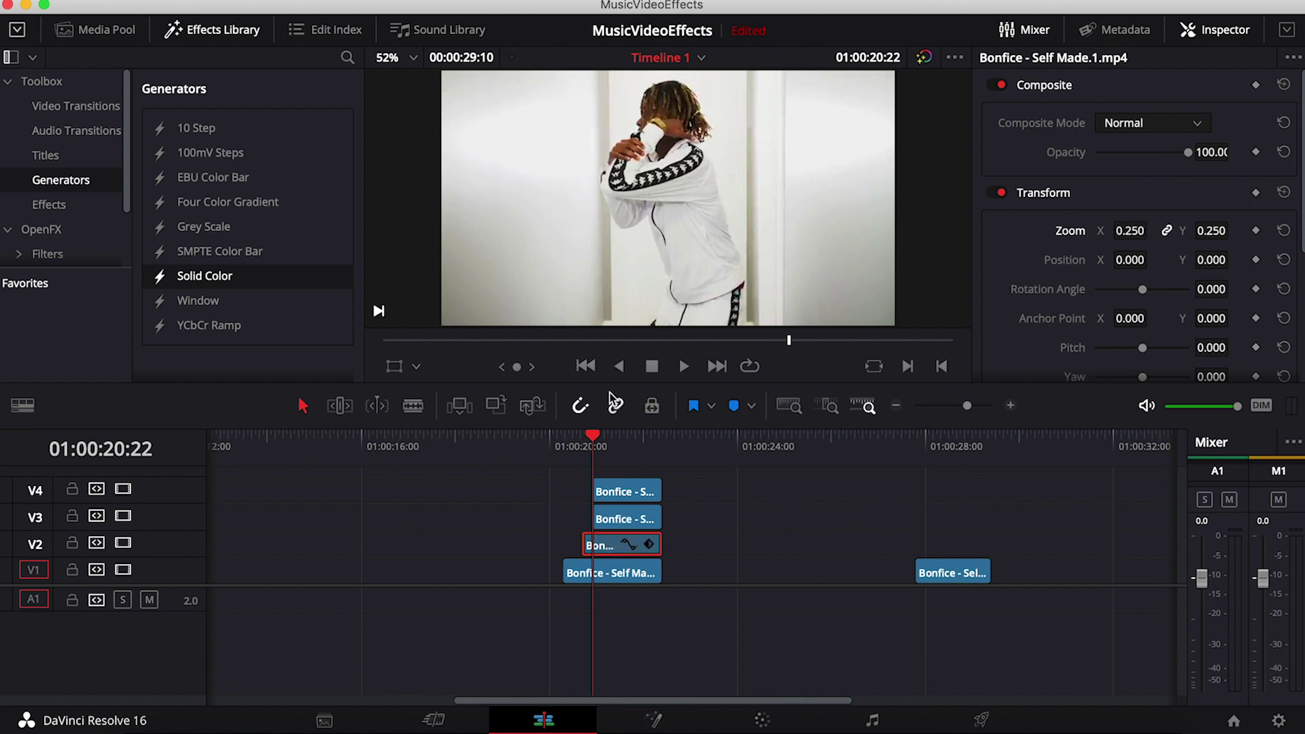
left_click_drag(589, 438, 582, 438)
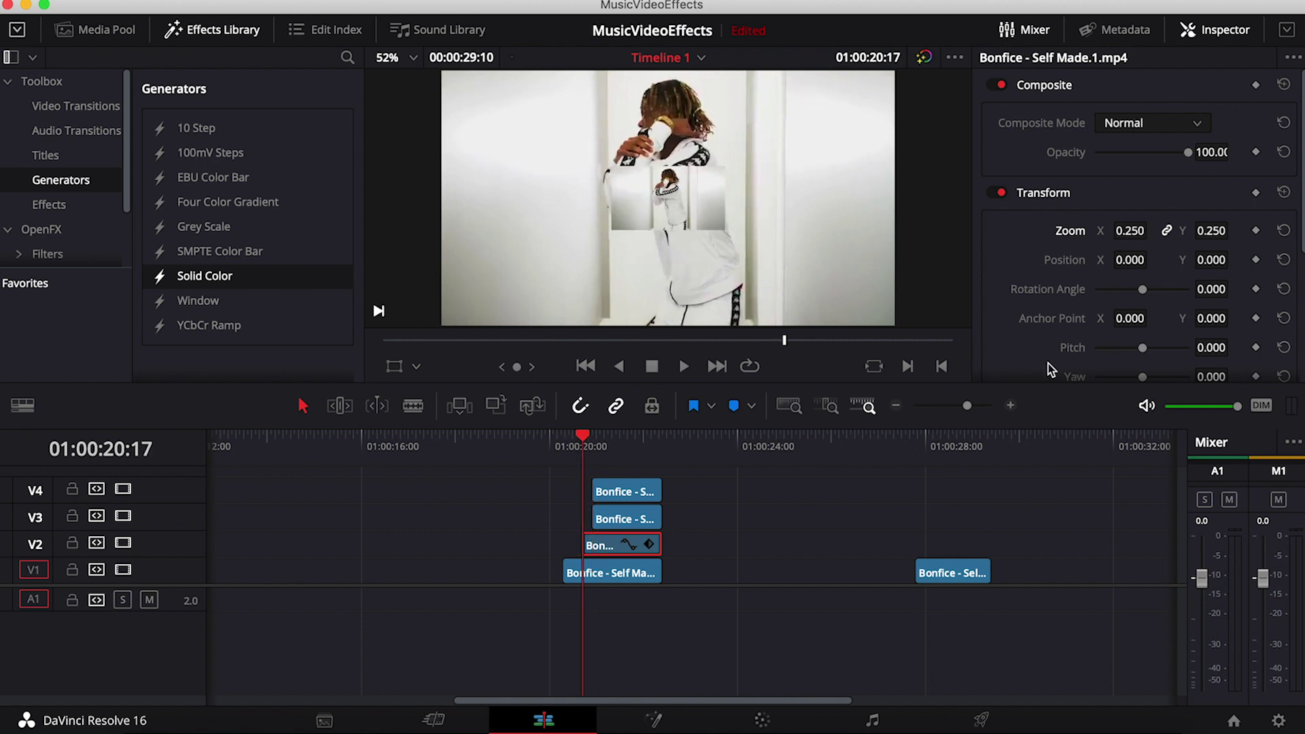
left_click_drag(1148, 230, 1152, 230)
left_click_drag(1130, 230, 1133, 231)
left_click(1133, 231)
key("BackSpace")
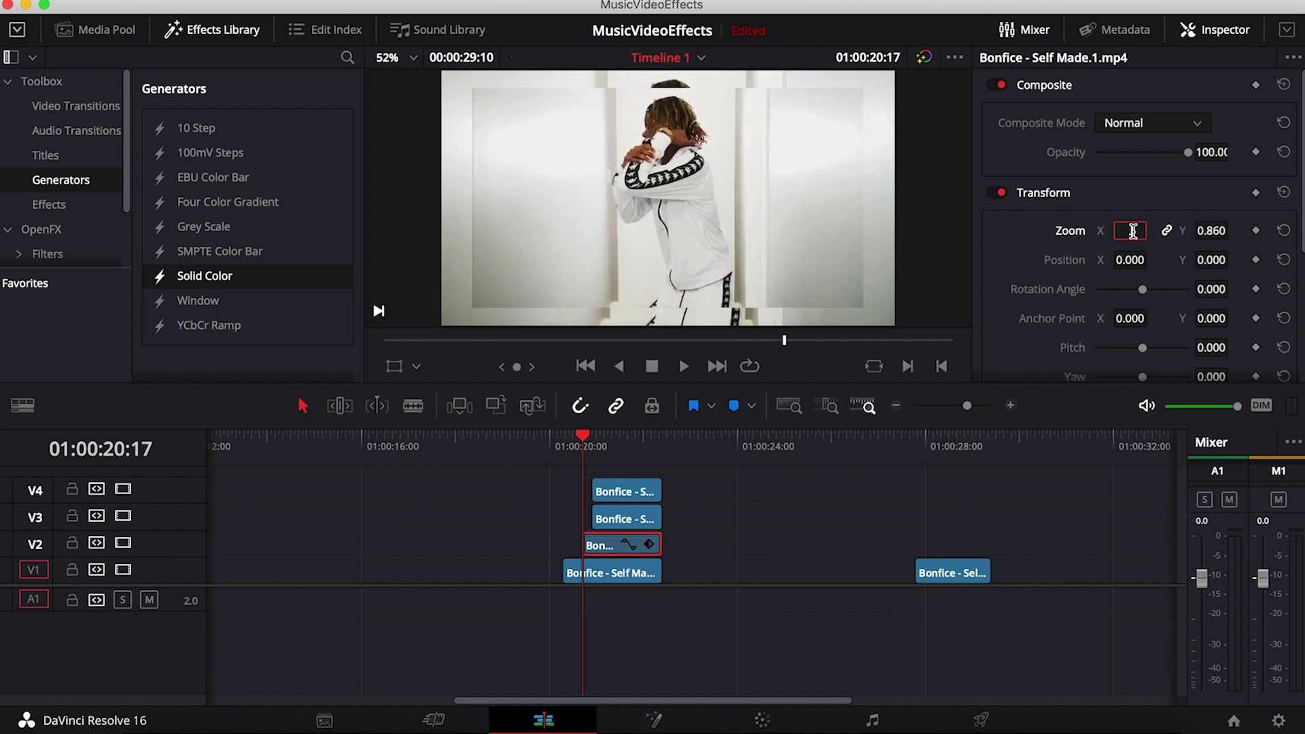
type(".85")
key("Return")
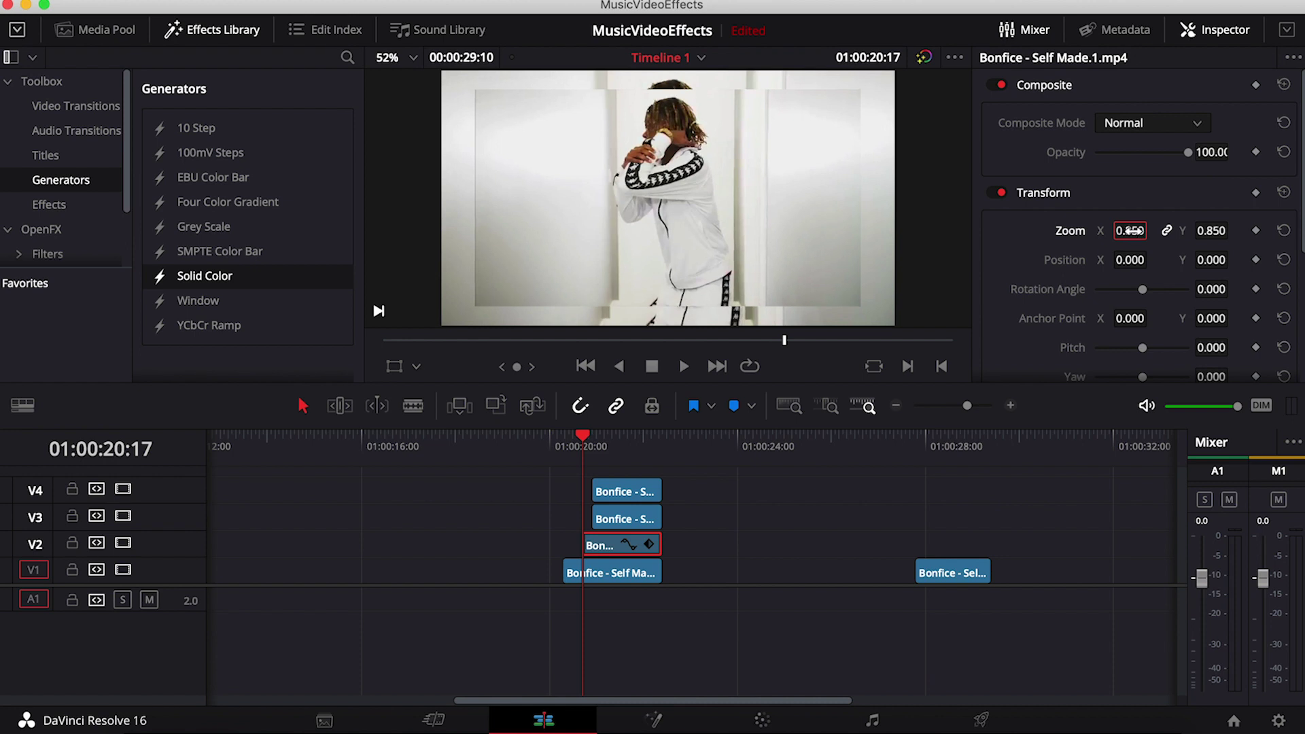
Trim the V4 copy to start at 01:00:21:03 by blading it there and deleting its leading piece
key("Right")
key("Right")
key("Right")
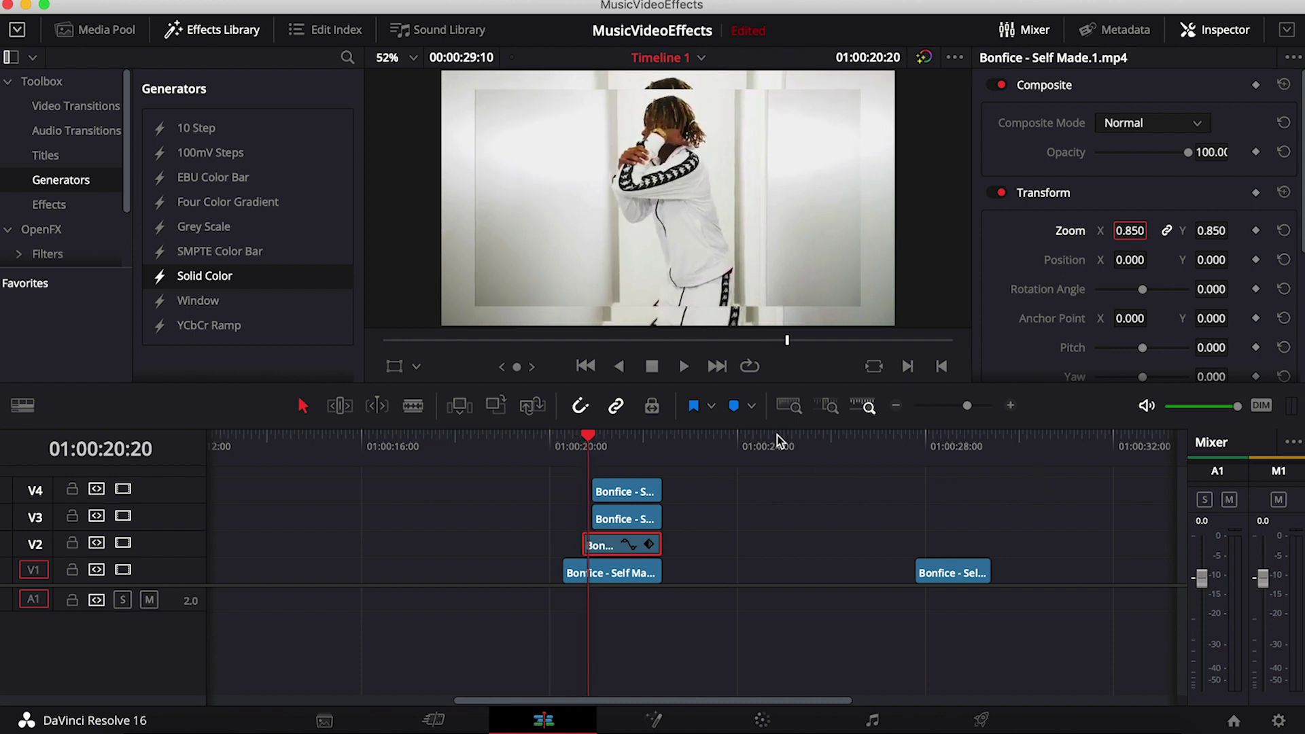
left_click(617, 520)
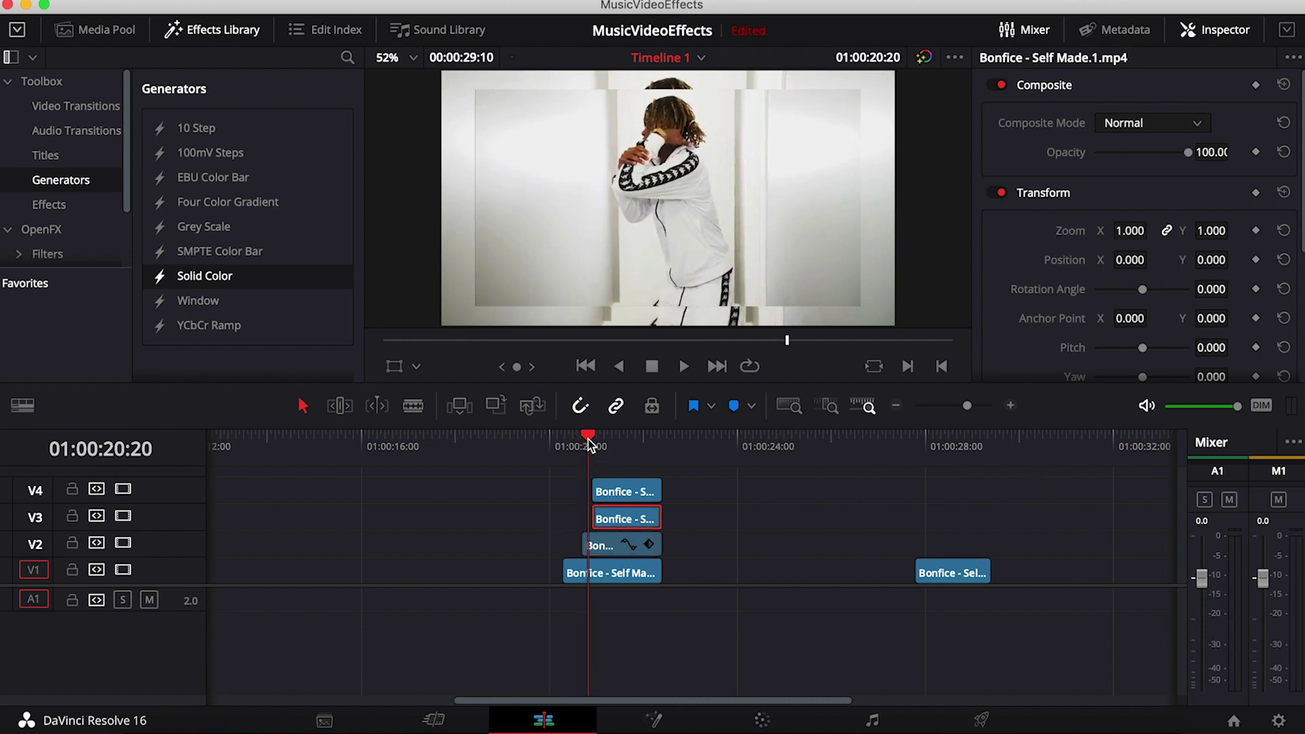
key("Right")
key("Right")
key("Right")
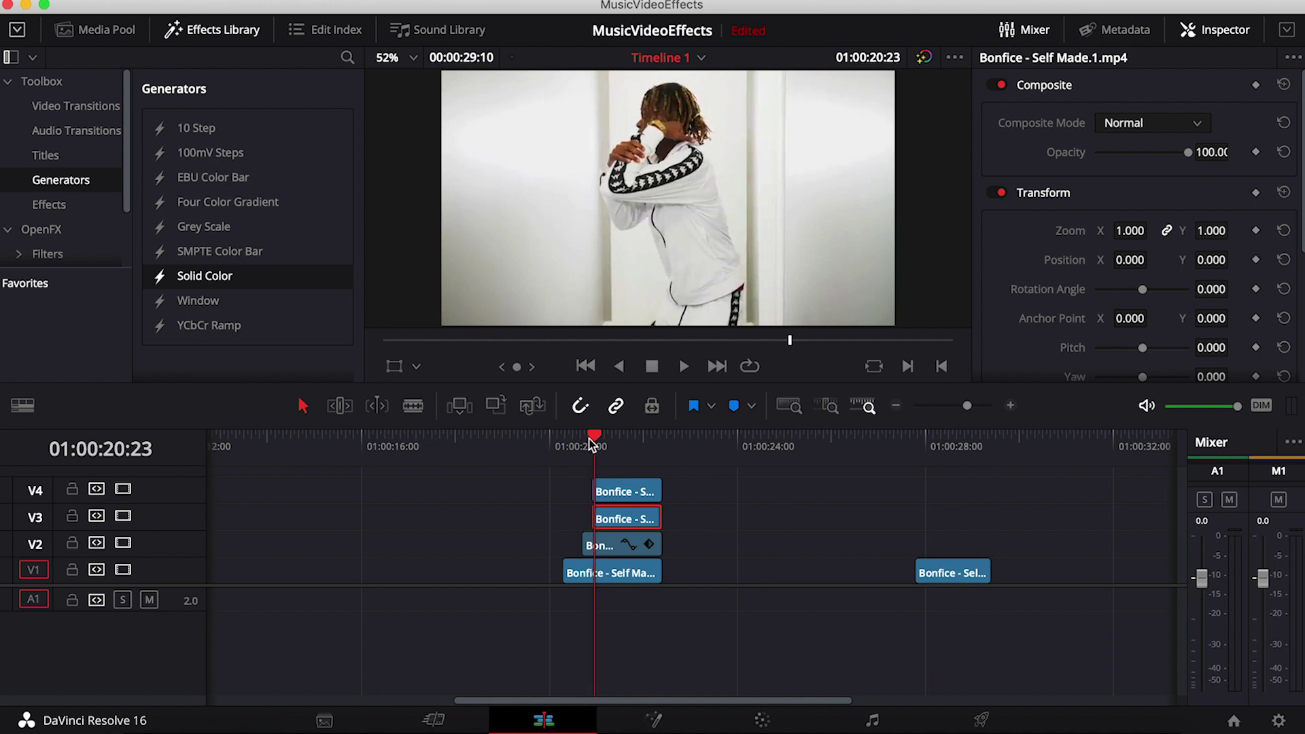
key("Right")
key("Right")
key("Right")
key("Right")
key("Right")
key("Left")
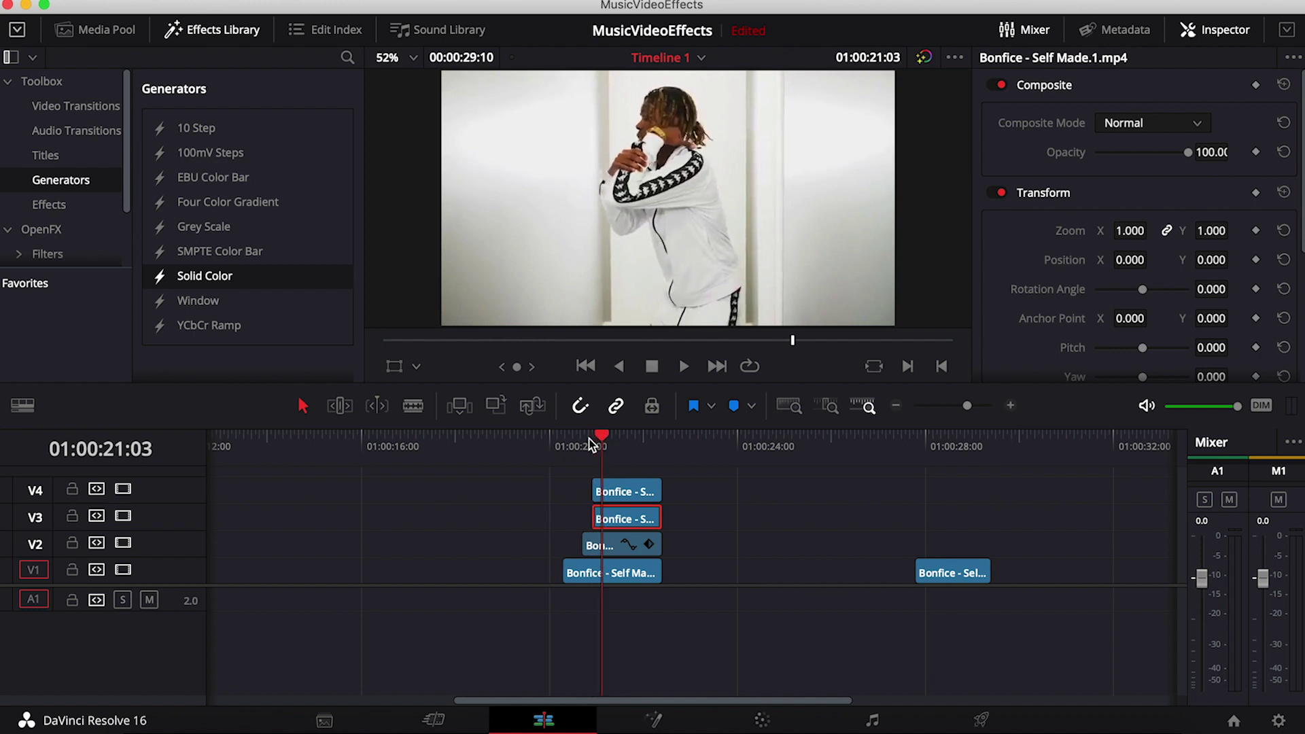
left_click(601, 491)
left_click(304, 407)
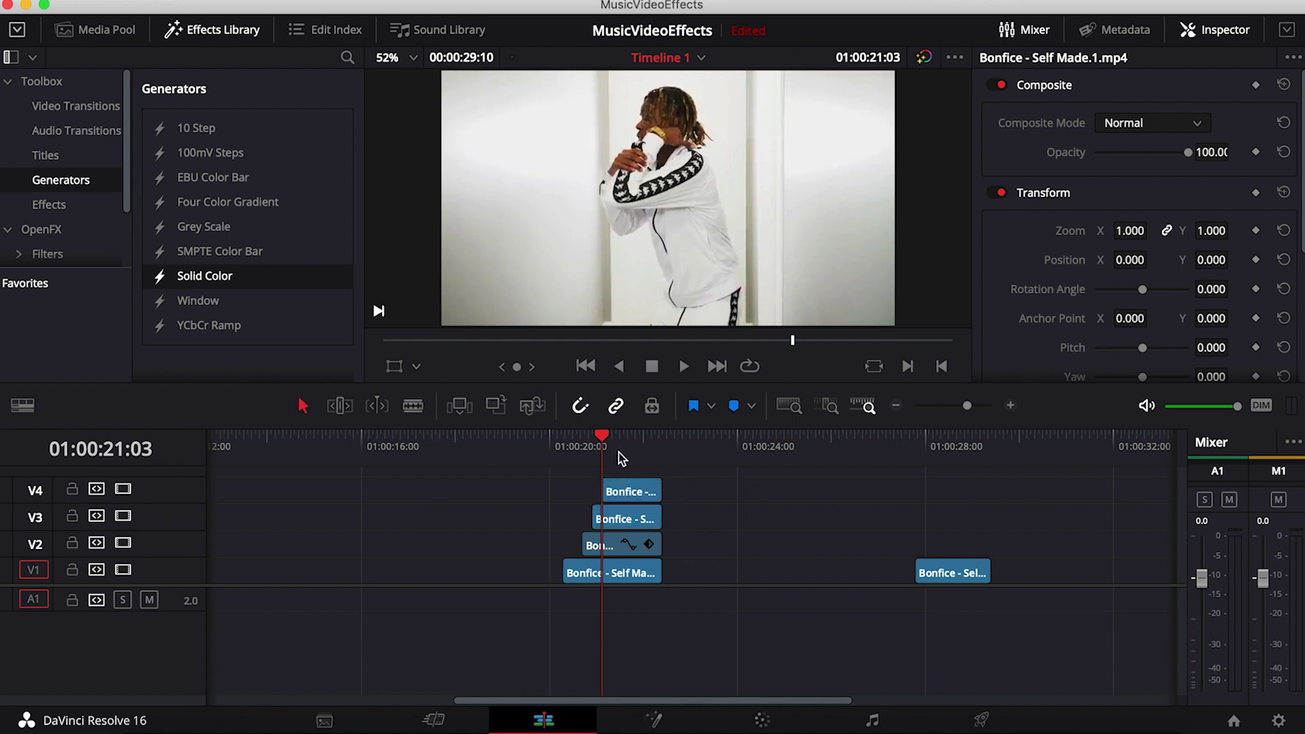
Scale the V3 copy to a zoom of 0.700 with the playhead at 01:00:20:22
left_click(593, 440)
left_click(612, 506)
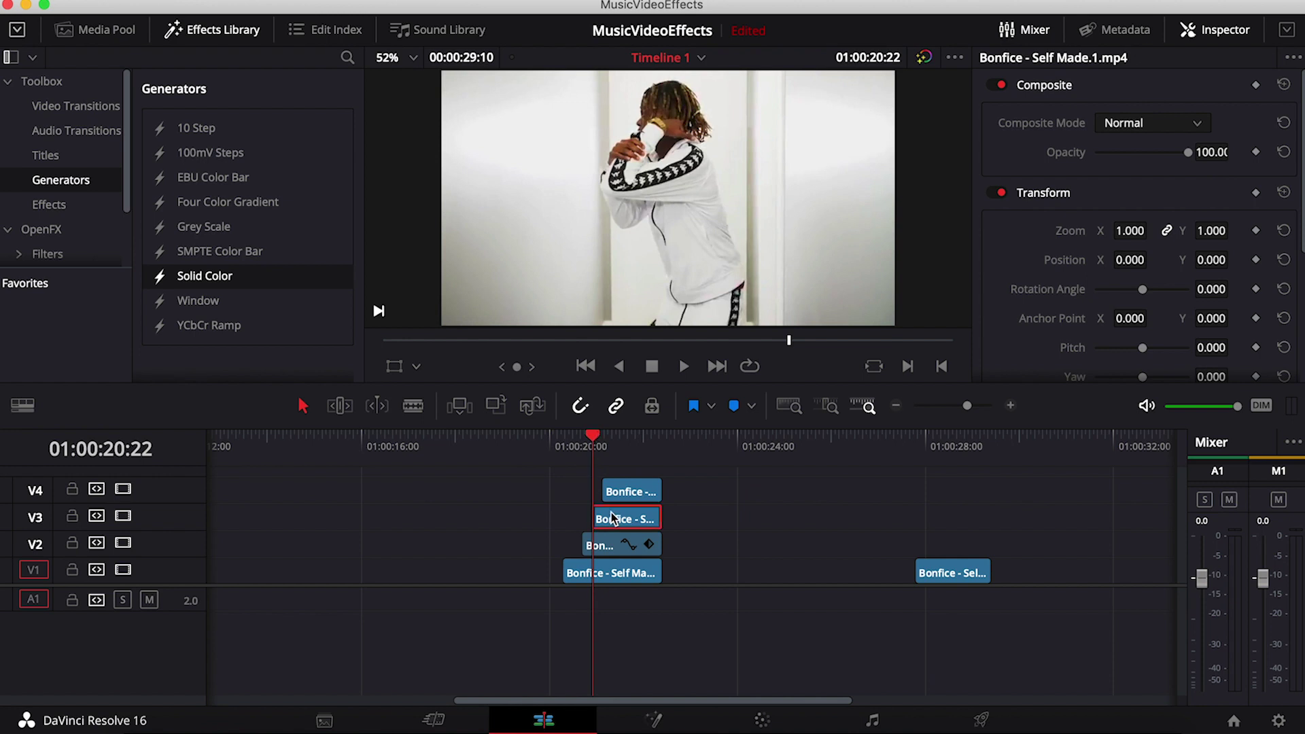
mouse_move(1152, 231)
left_mouse_down()
mouse_move(1108, 230)
mouse_move(1163, 230)
left_mouse_up()
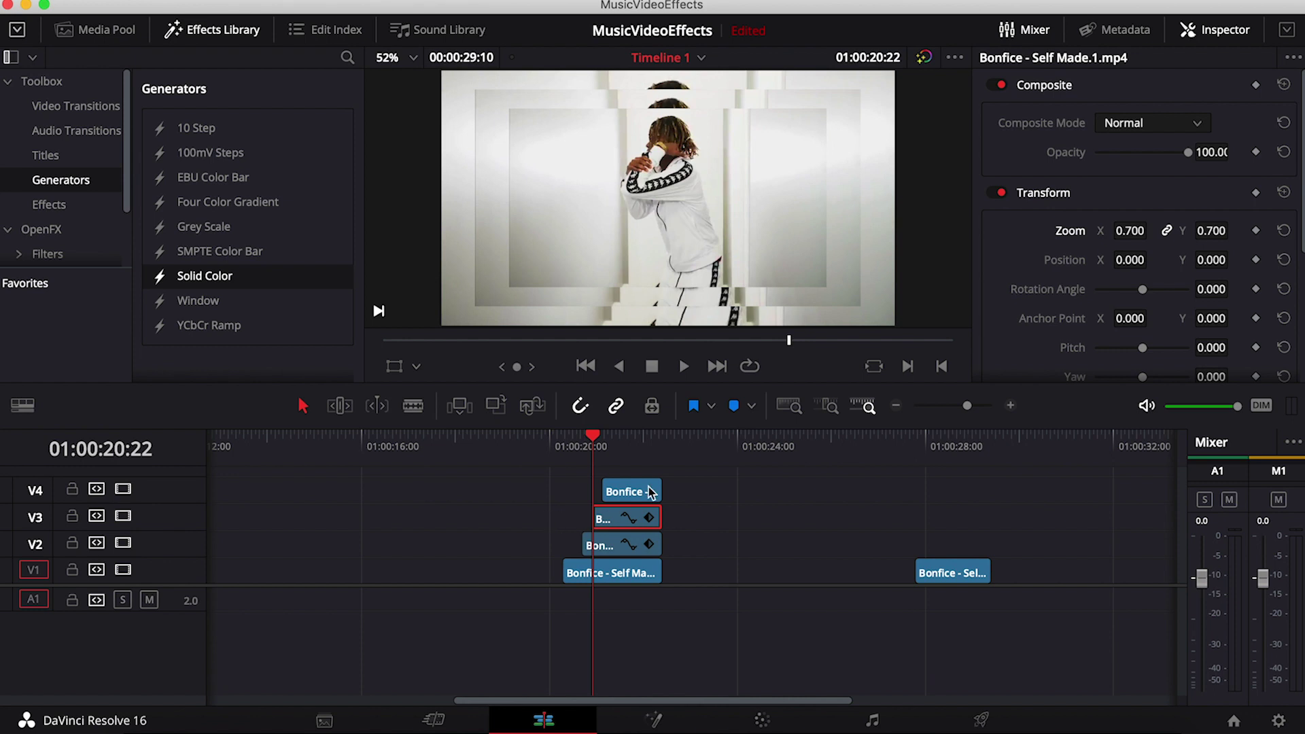
Scale the V4 copy to a zoom of 0.500 with the playhead at 01:00:21:03
left_click(602, 436)
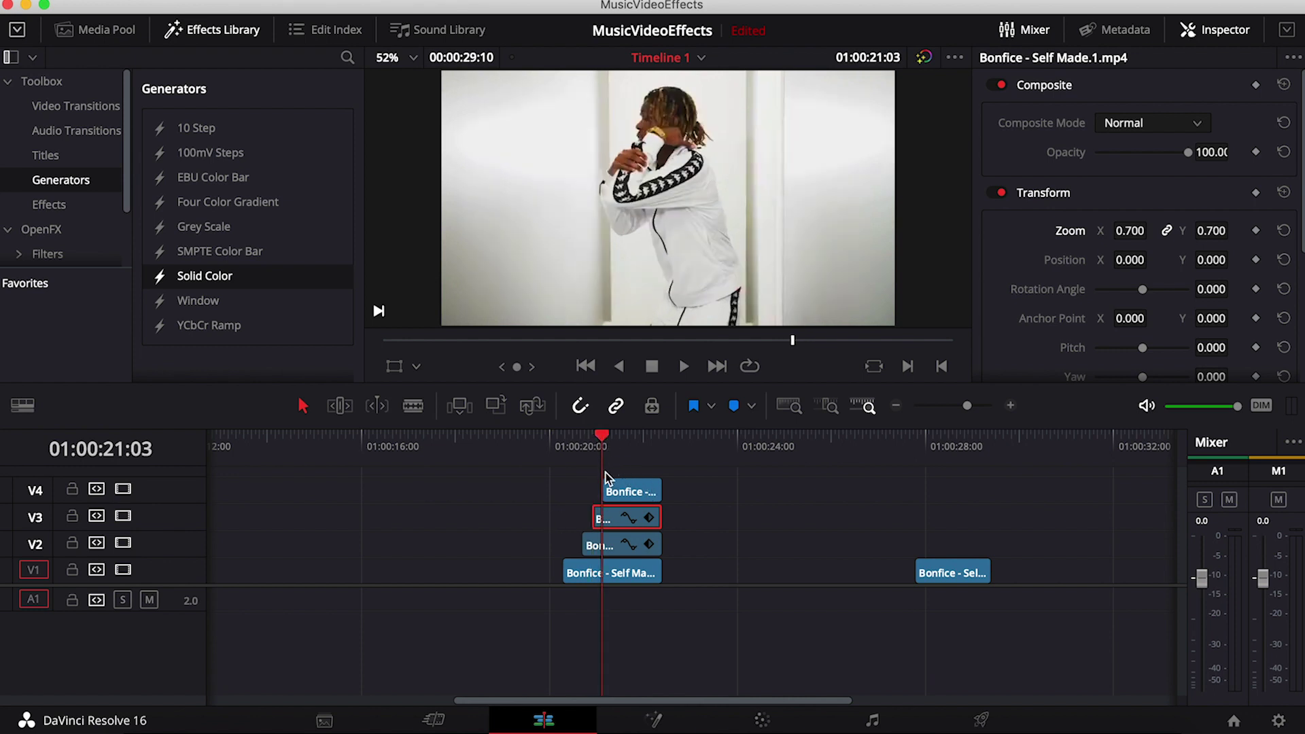
left_click(613, 491)
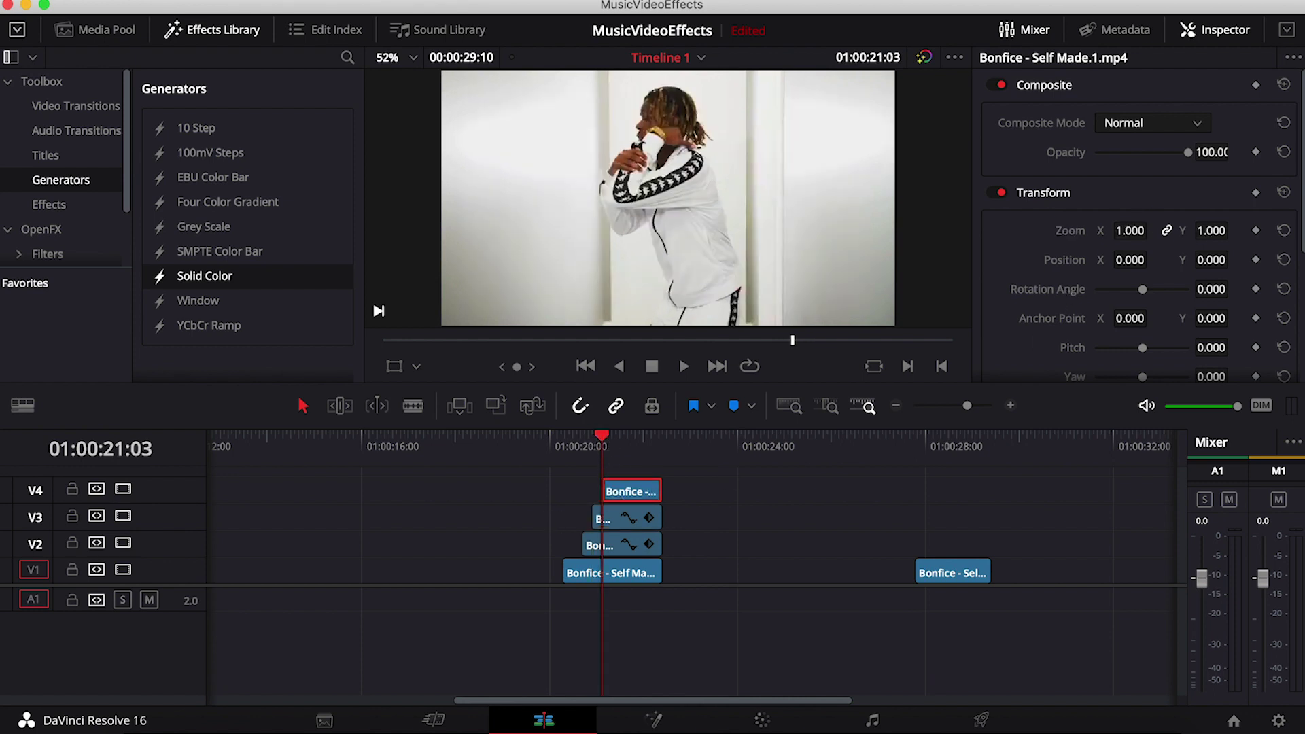
mouse_move(1130, 231)
left_mouse_down()
mouse_move(1094, 231)
mouse_move(1152, 230)
mouse_move(1132, 231)
left_mouse_up()
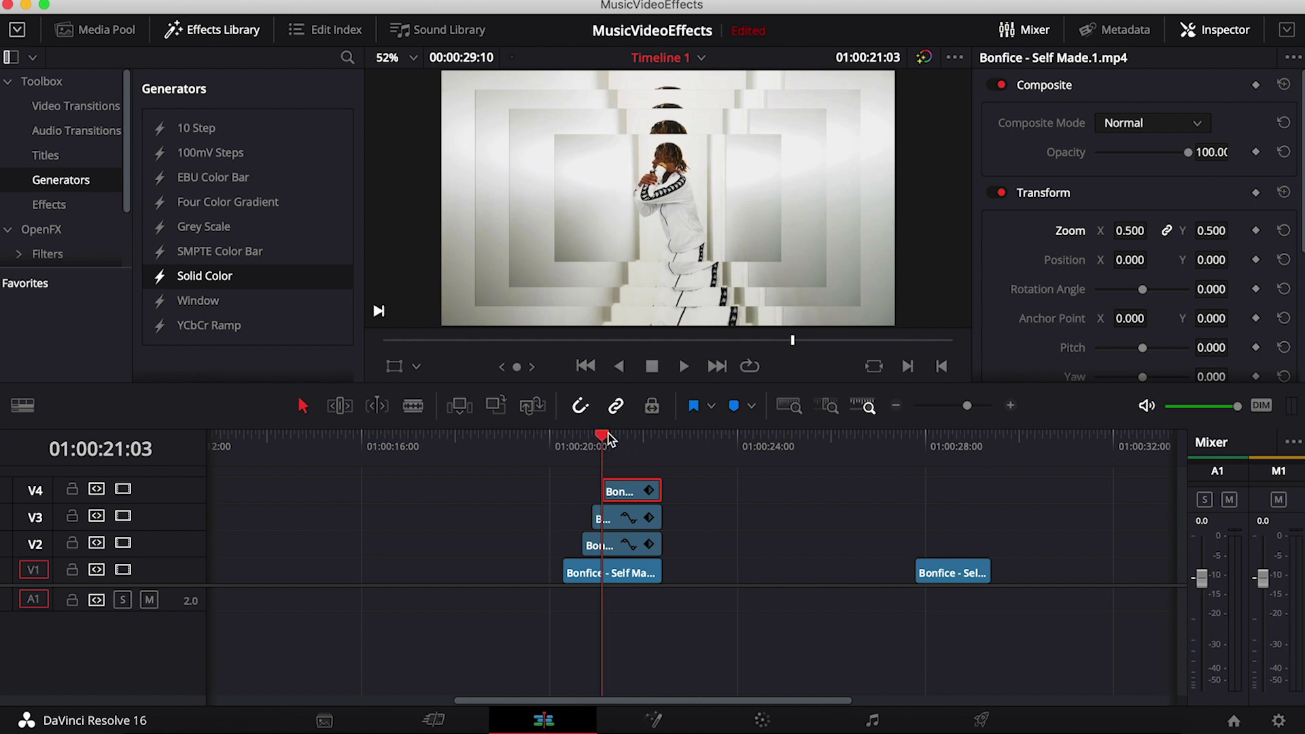
Blade the V4 copy at 01:00:21:19 and delete its trailing piece
left_click_drag(603, 439, 636, 438)
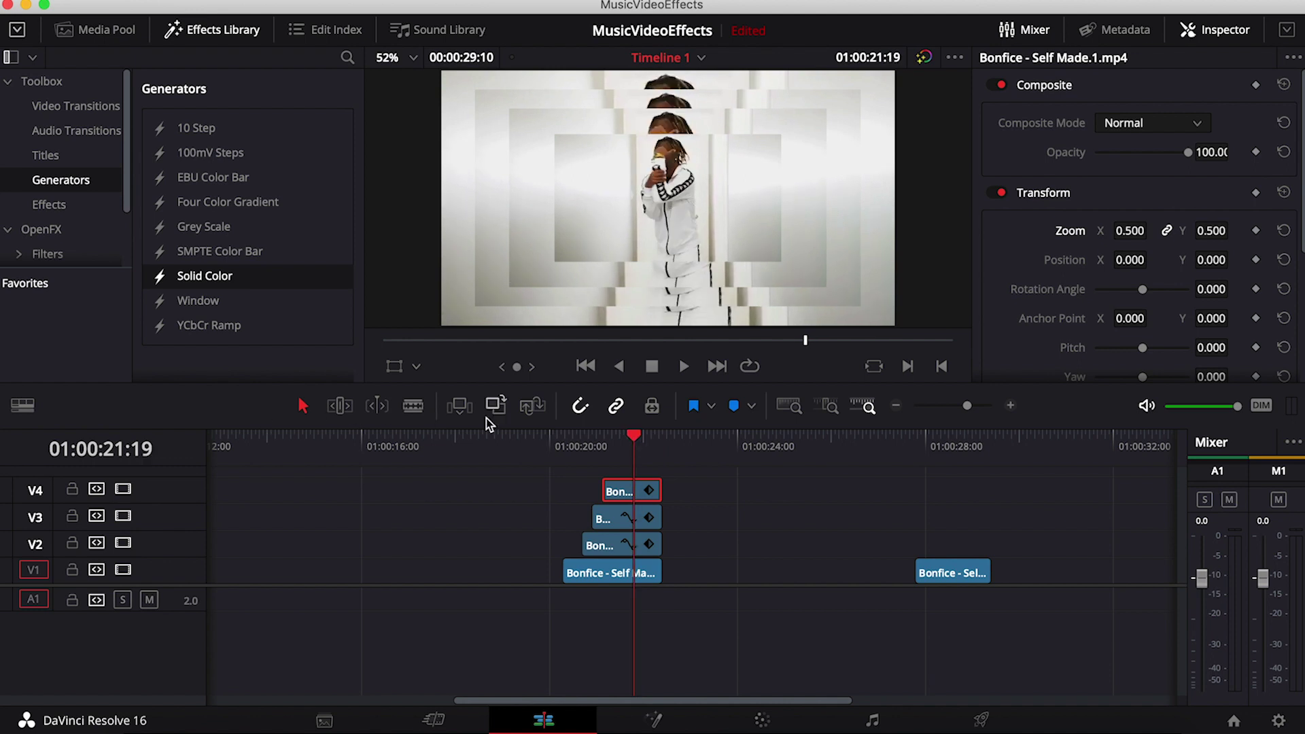
left_click(413, 405)
left_click(634, 491)
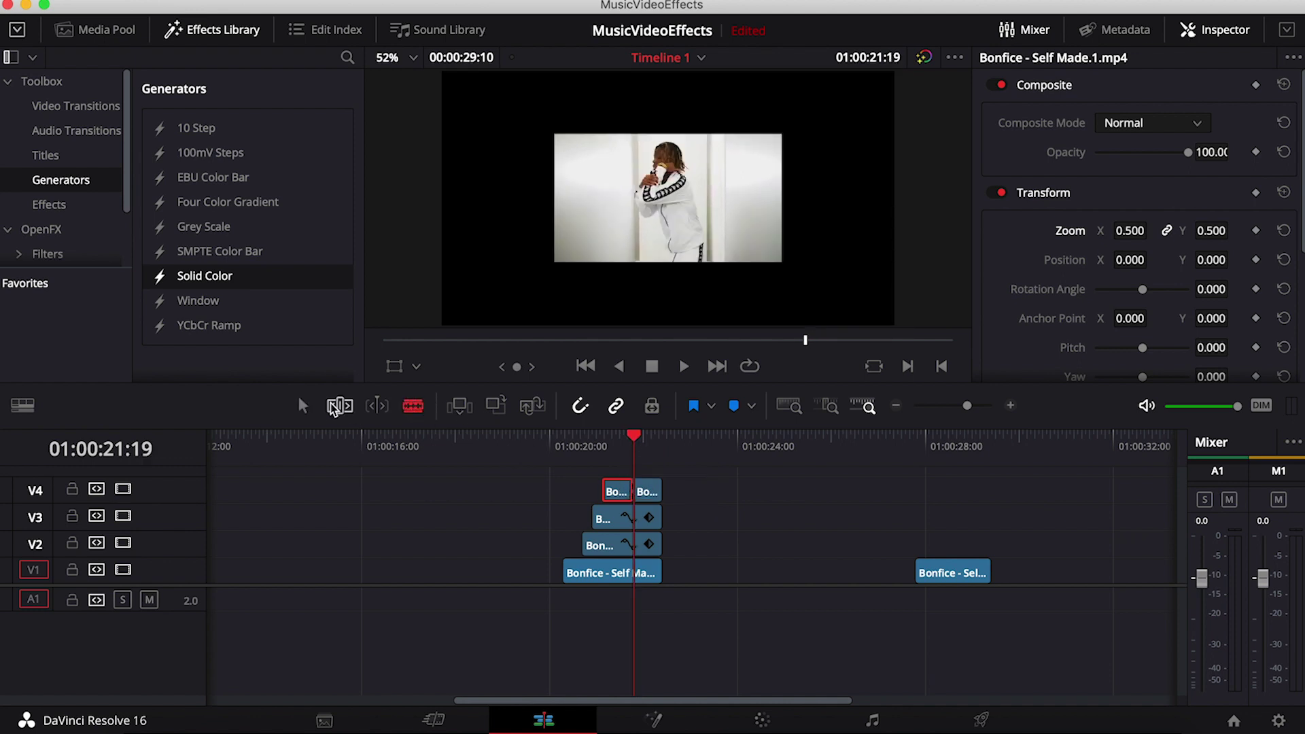
left_click(301, 406)
left_click(649, 492)
key("Delete")
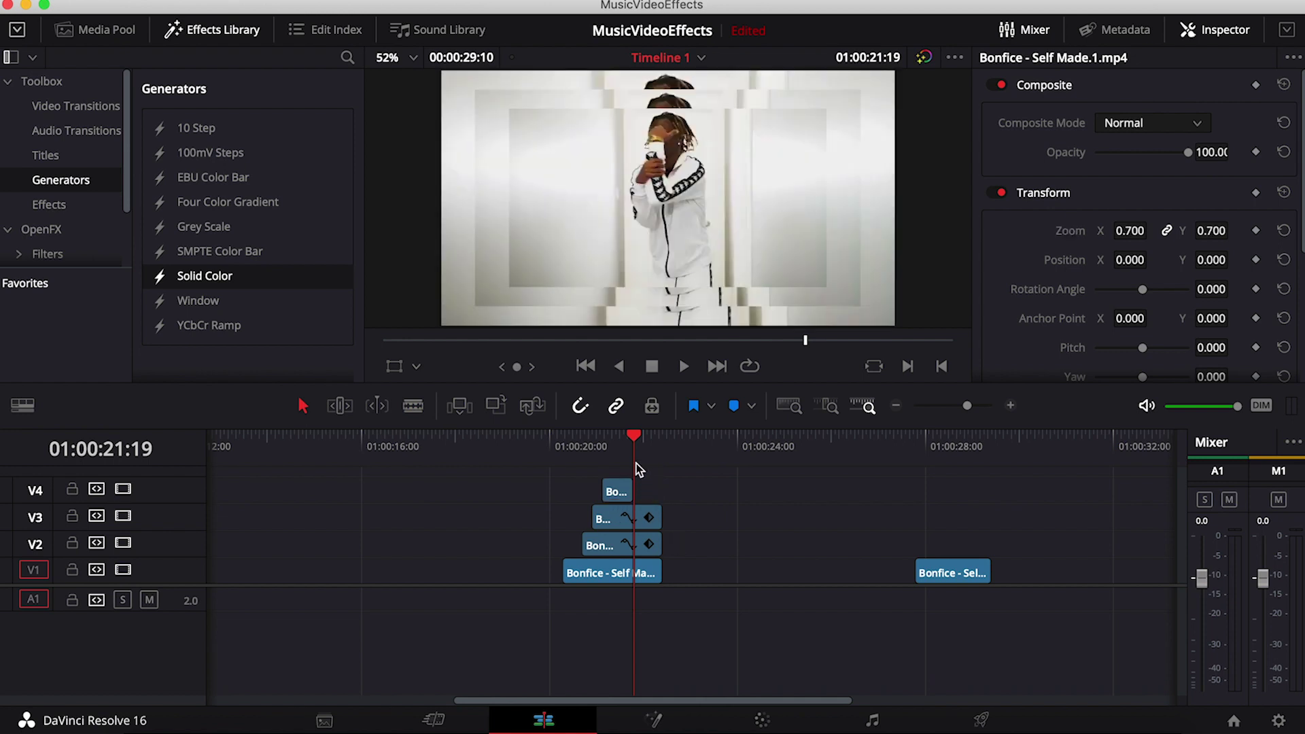
Blade the V3 copy at 01:00:21:23 and delete its trailing piece
key("space")
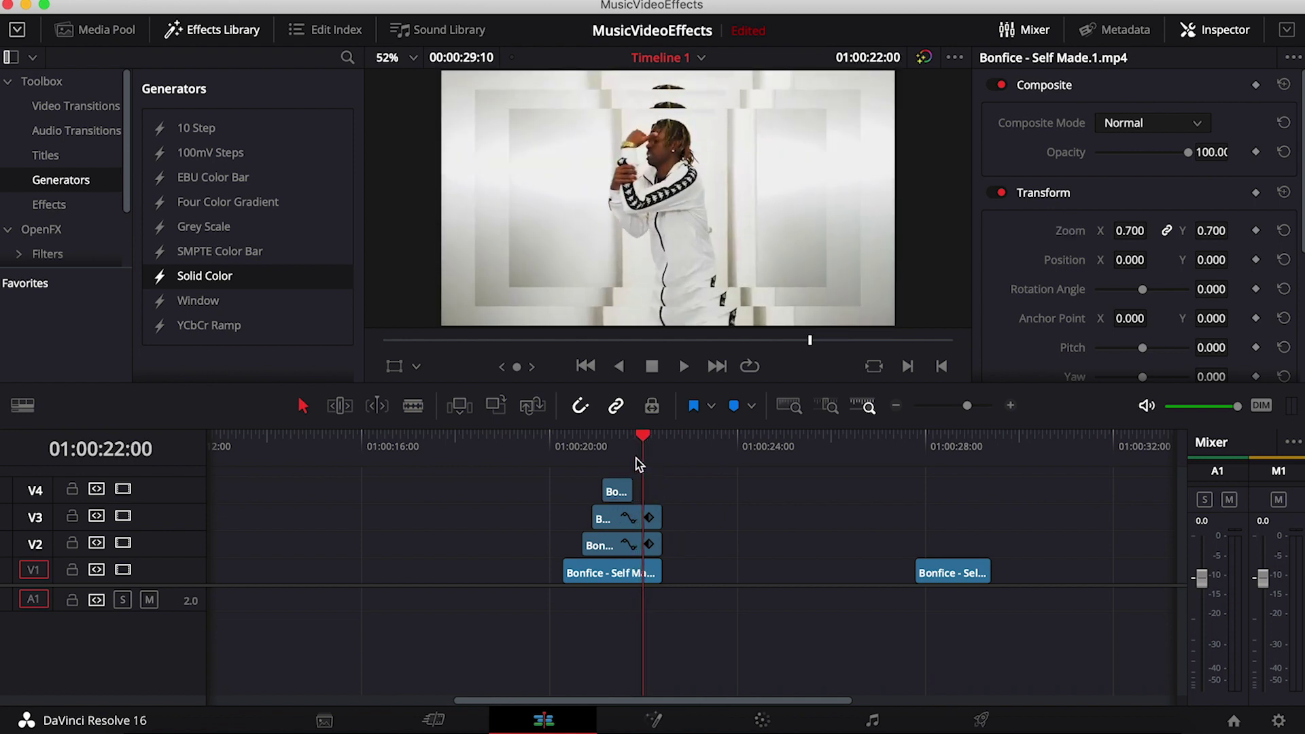
key("Left")
key("Left")
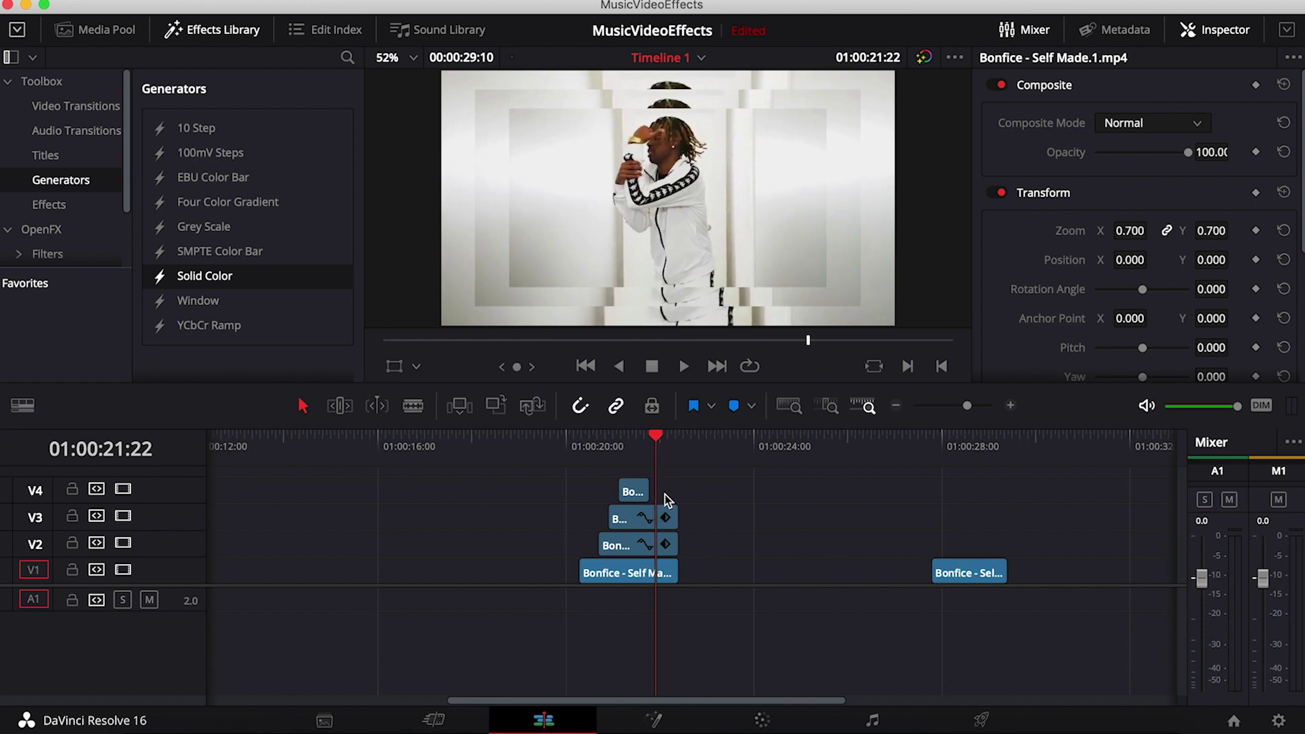
key("Left")
key("Left")
key("Right")
key("Right")
key("Right")
left_click_drag(965, 403, 975, 403)
left_click(413, 406)
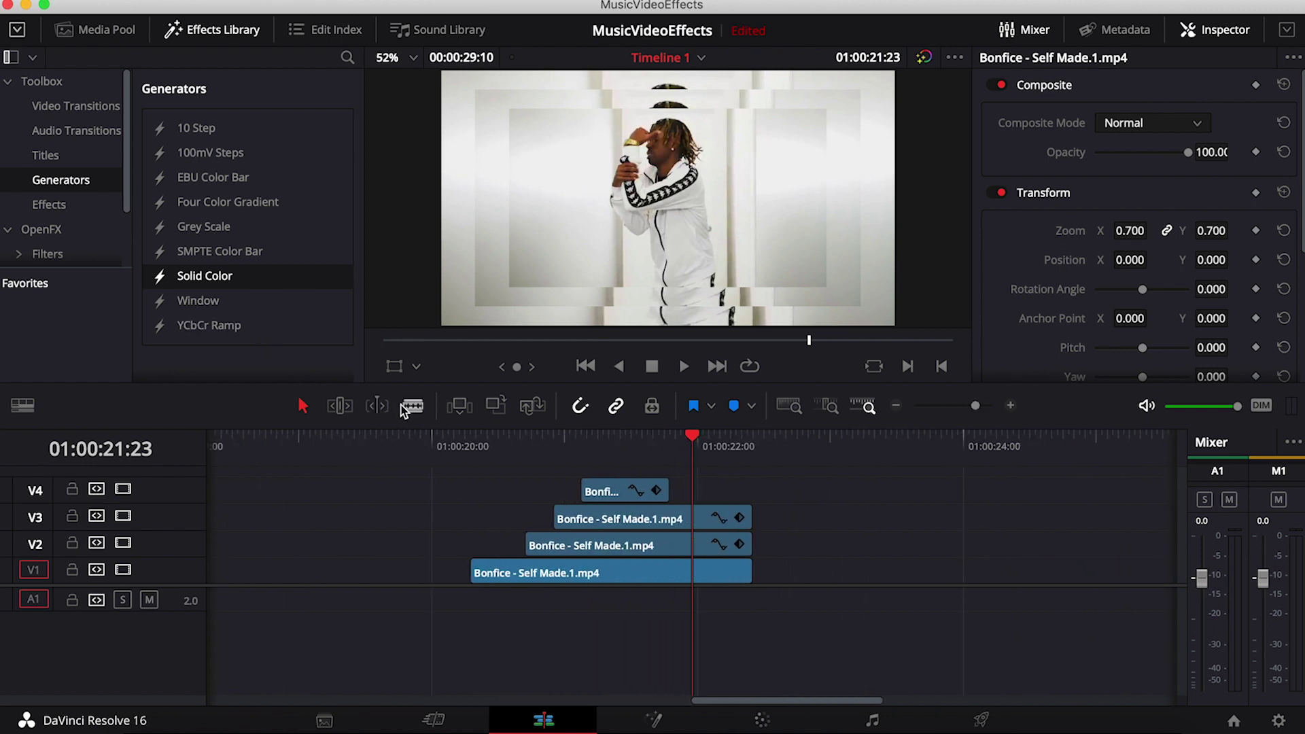
left_click(687, 517)
left_click(692, 511)
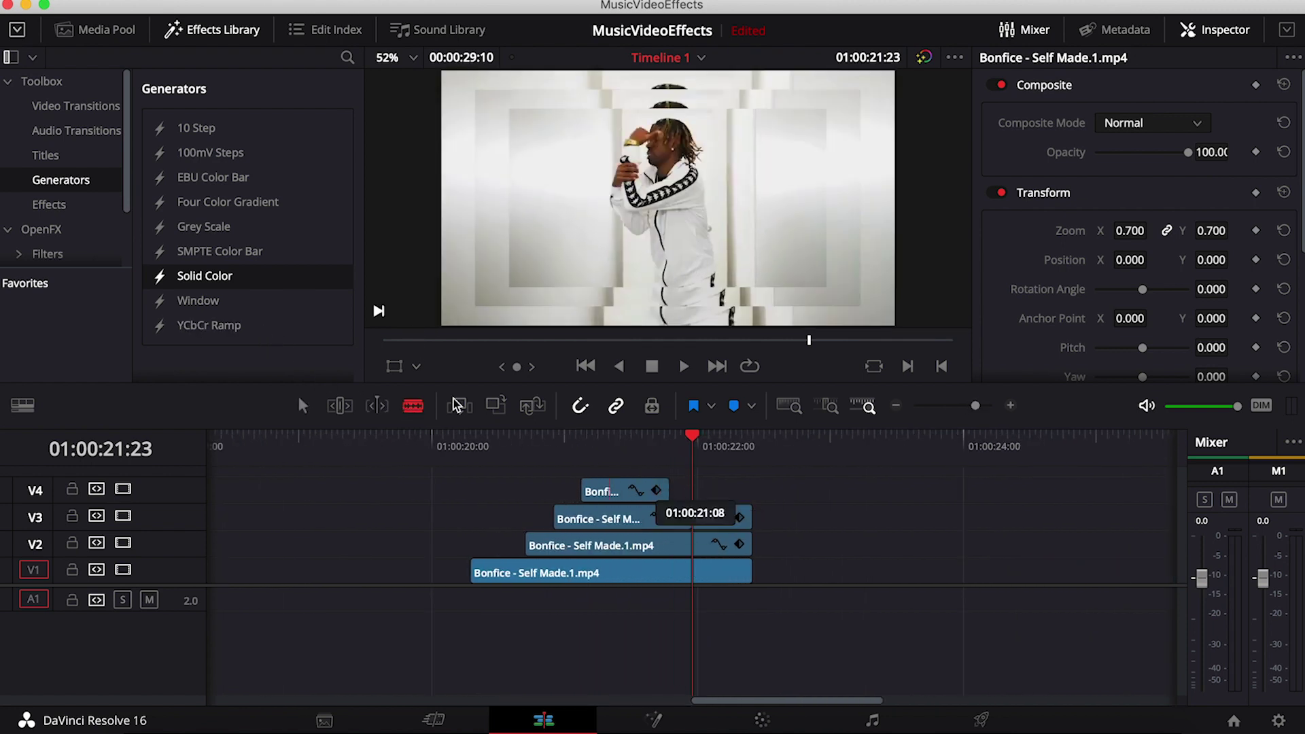
left_click(304, 406)
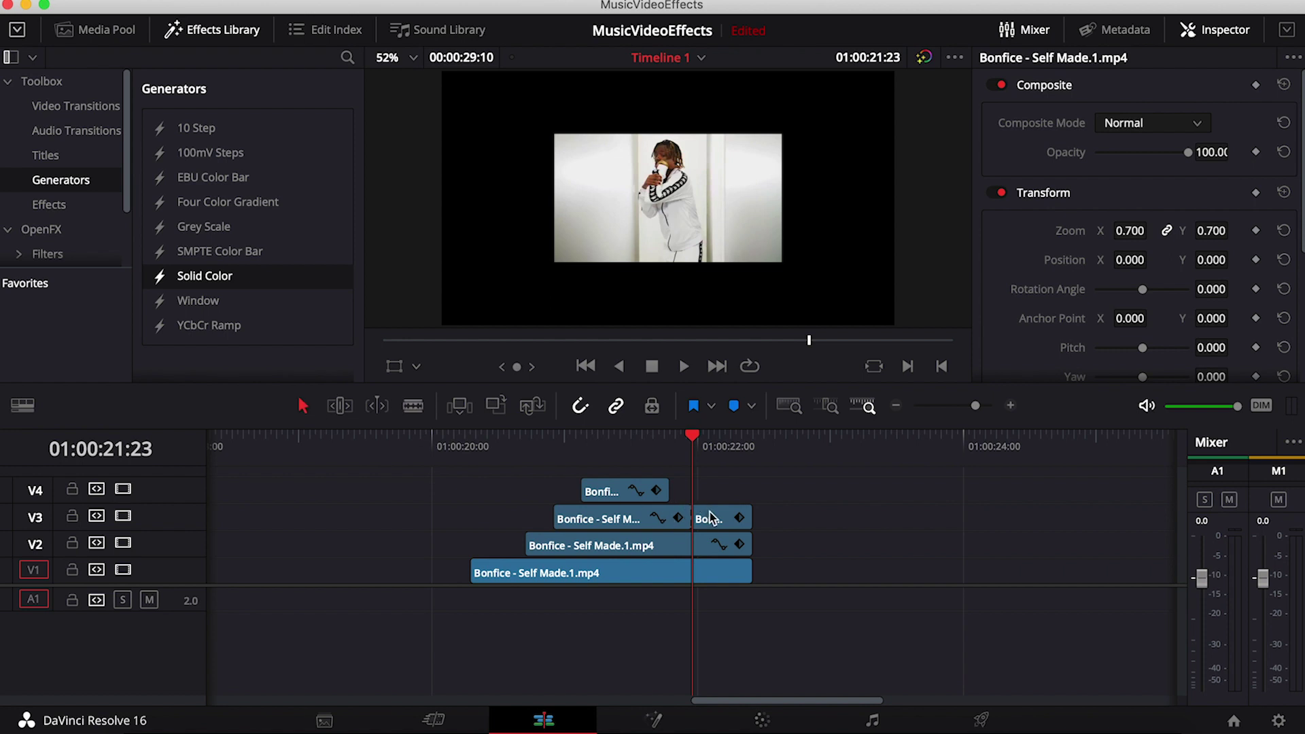
left_click(710, 511)
key("Delete")
Blade the V2 copy at 01:00:22:02 and delete its trailing piece
scroll(681, 434, "up", 2)
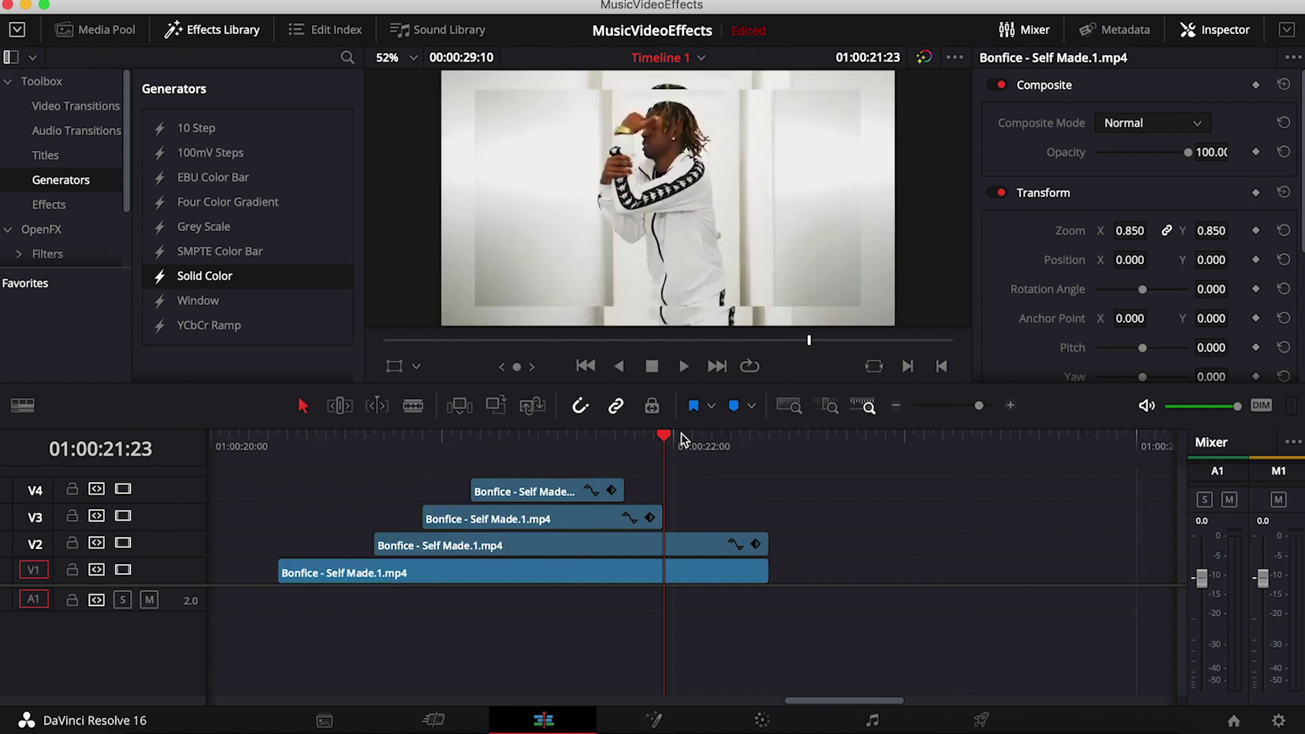
key("Right")
key("Right")
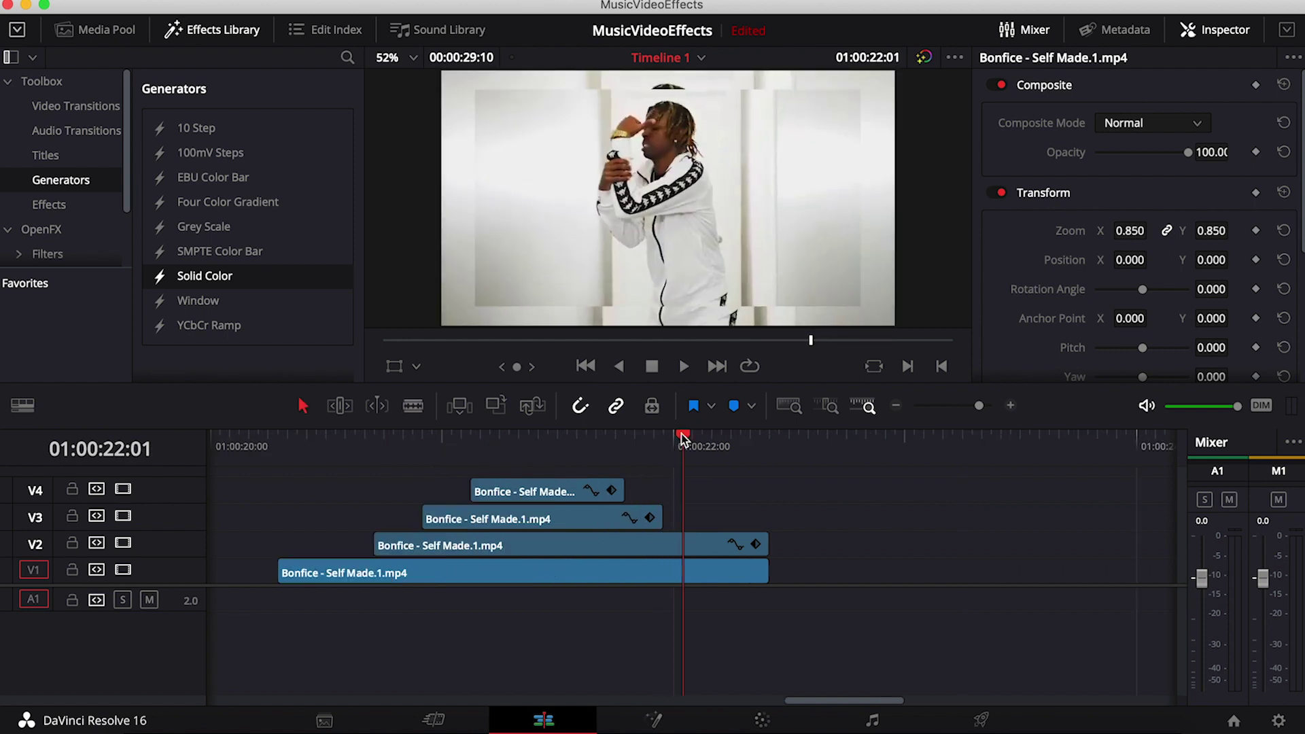
key("Right")
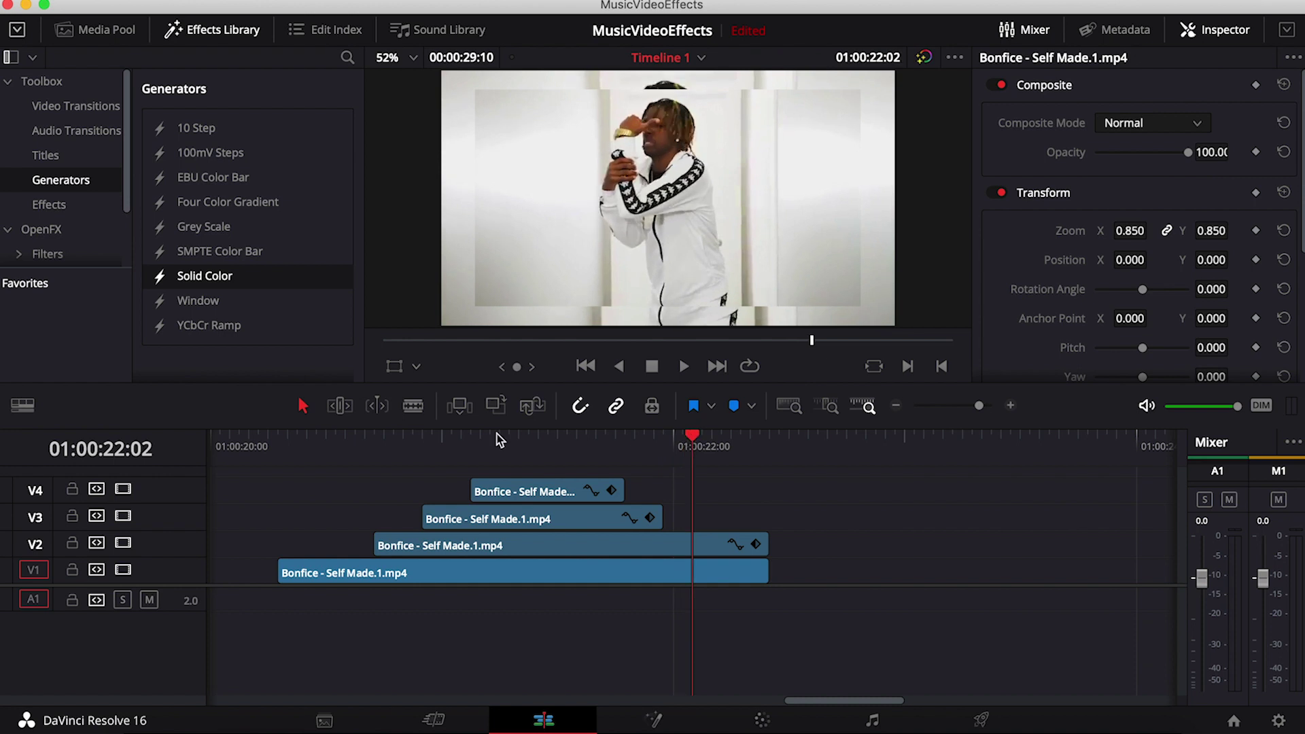
left_click(412, 407)
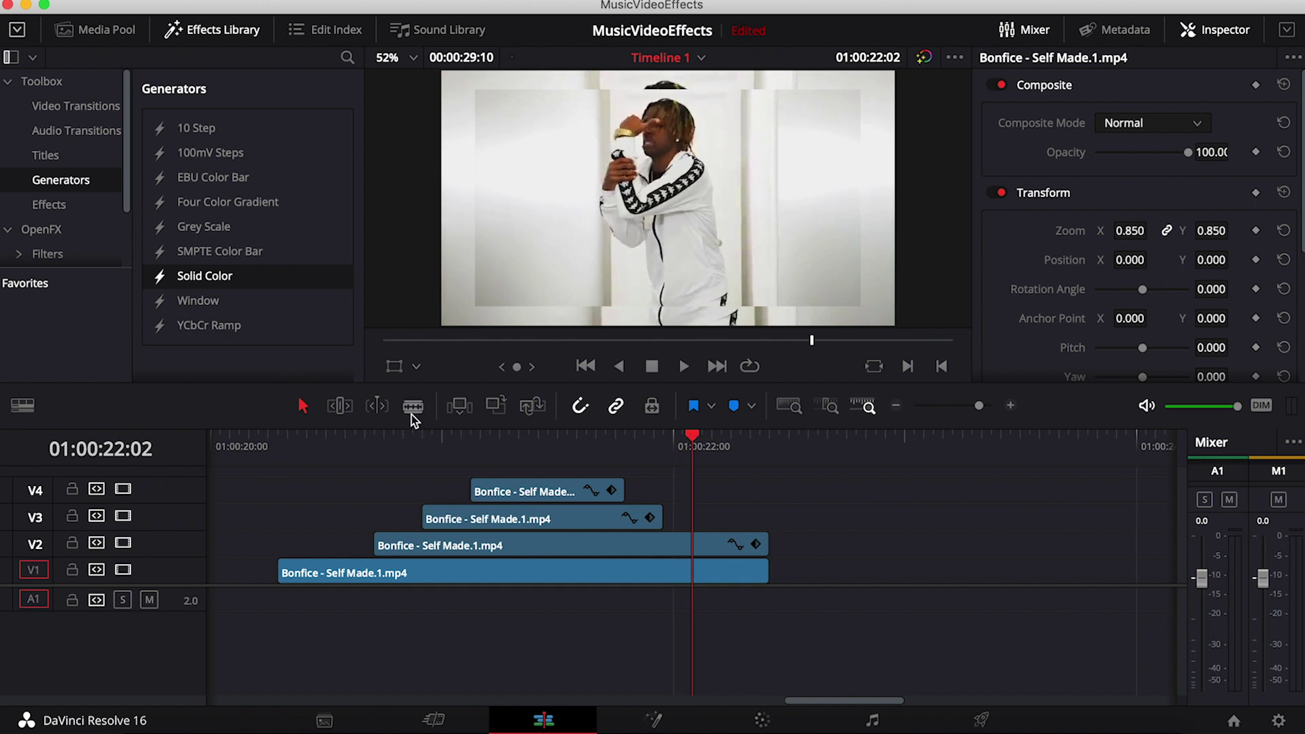
left_click(704, 540)
left_click(303, 407)
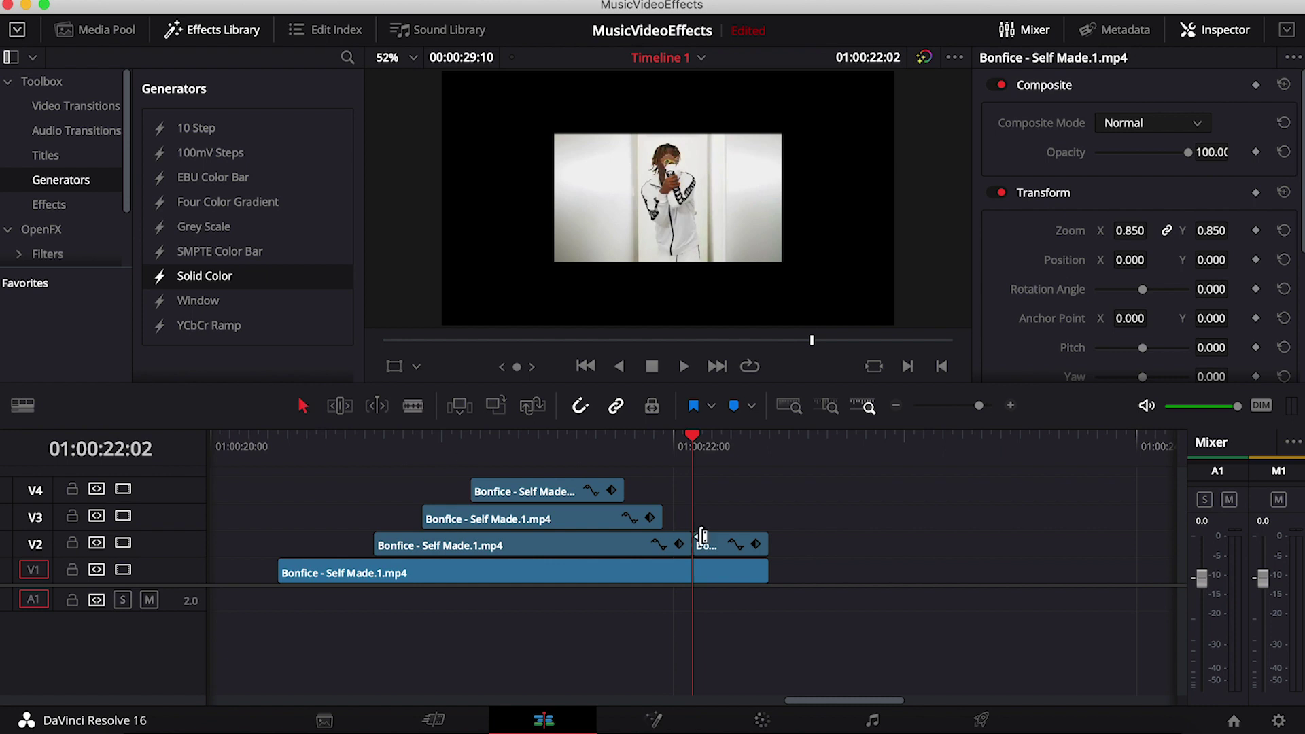
left_click(708, 544)
key("Delete")
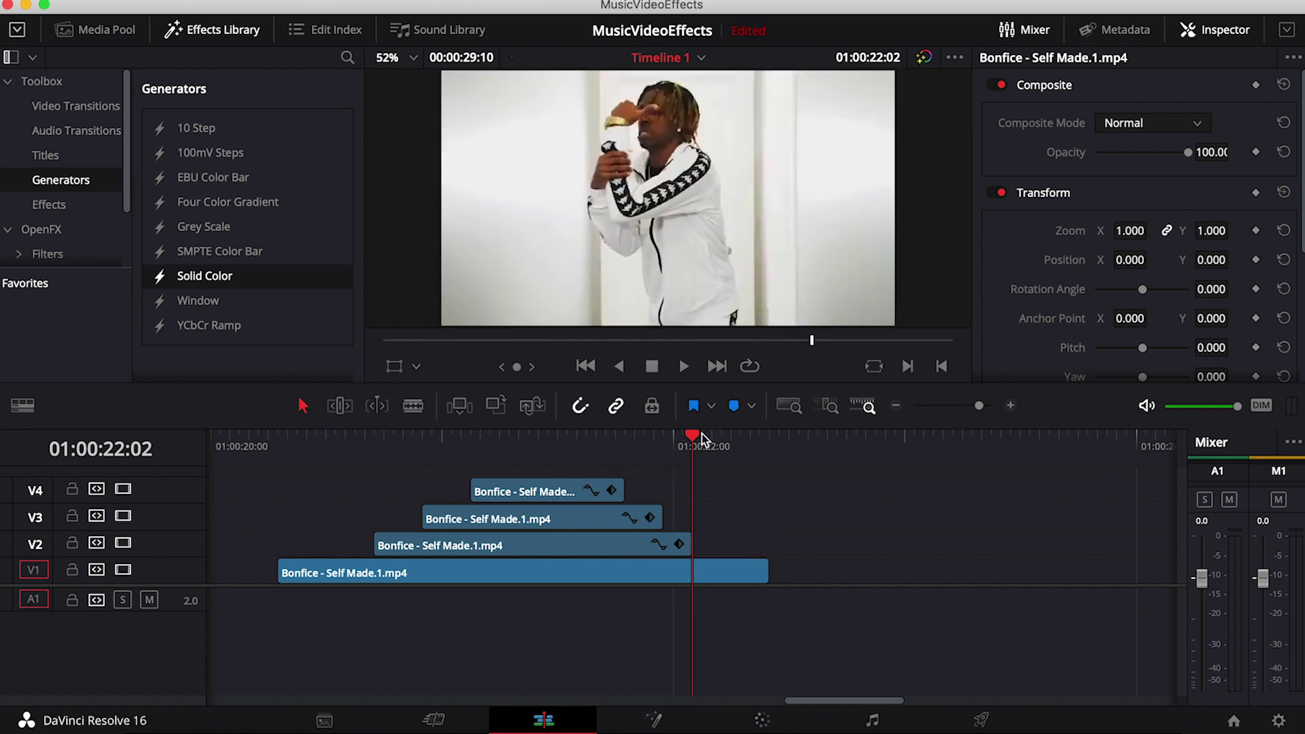
Play back the staggered stack of scaled copies from before the V2 copy starts, and scrub back to 01:00:20:17
left_click_drag(702, 435, 320, 439)
key("space")
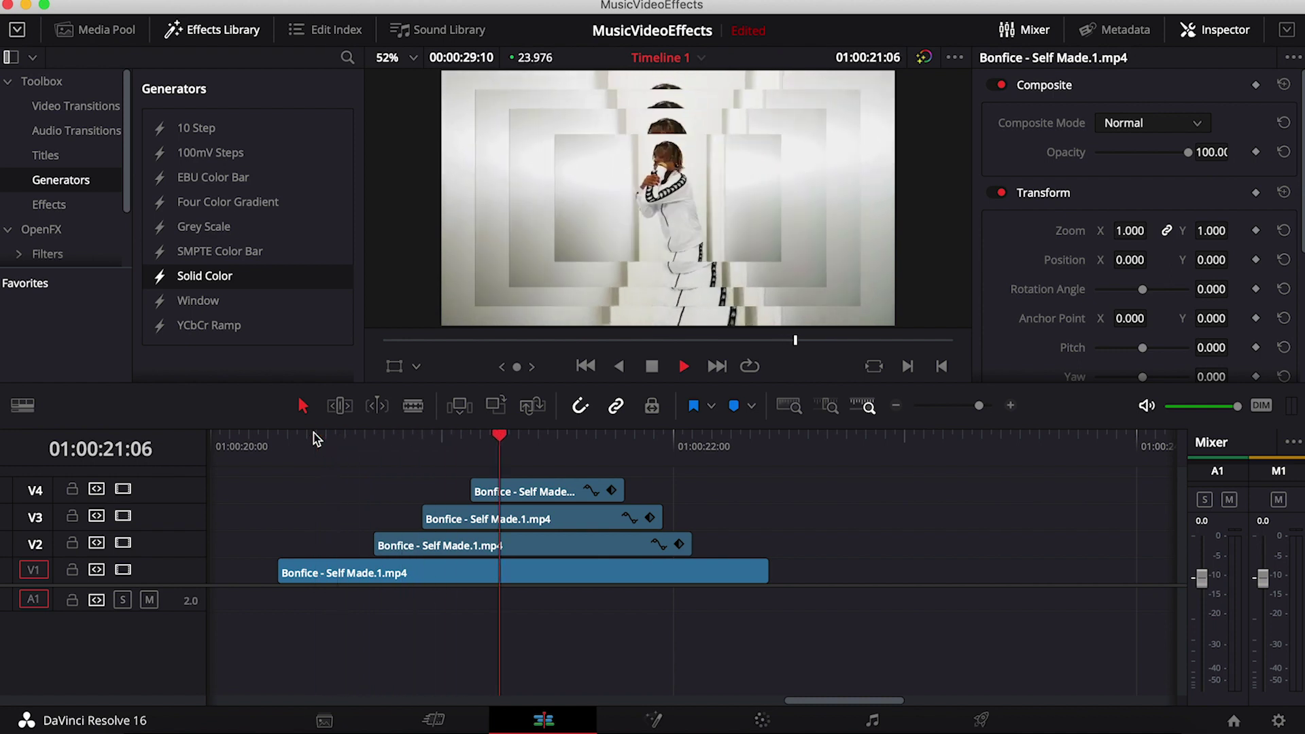
key("space")
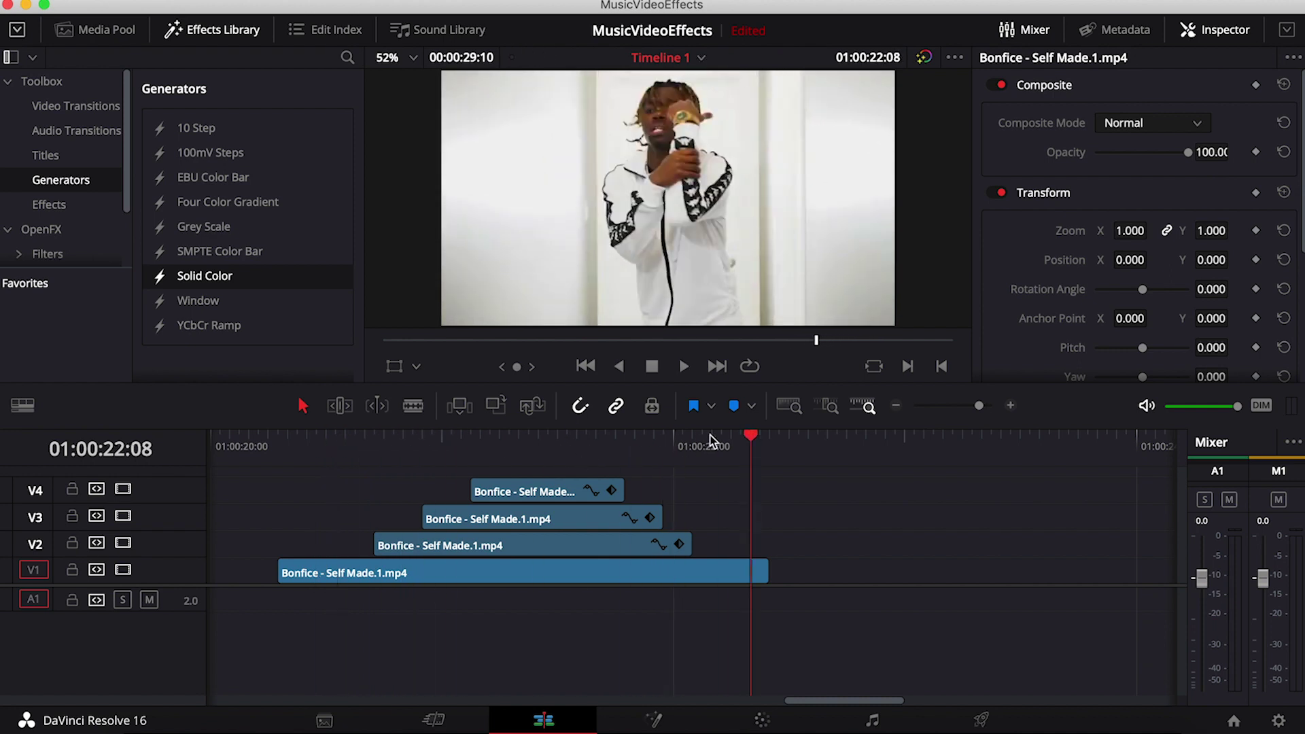
left_click_drag(767, 439, 360, 464)
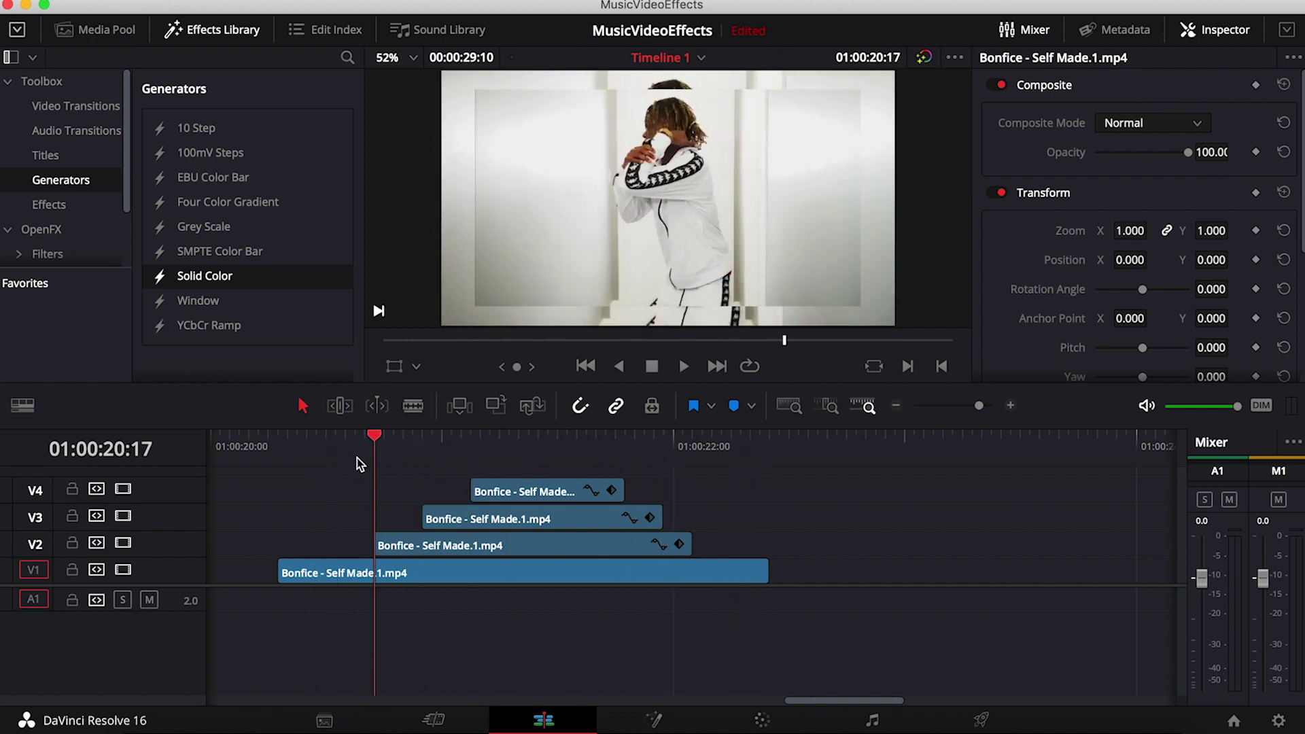
Add Zoom and Position keyframes at 01:00:28:08 on the last V1 clip, and advance one frame to 01:00:28:09
left_click(884, 573)
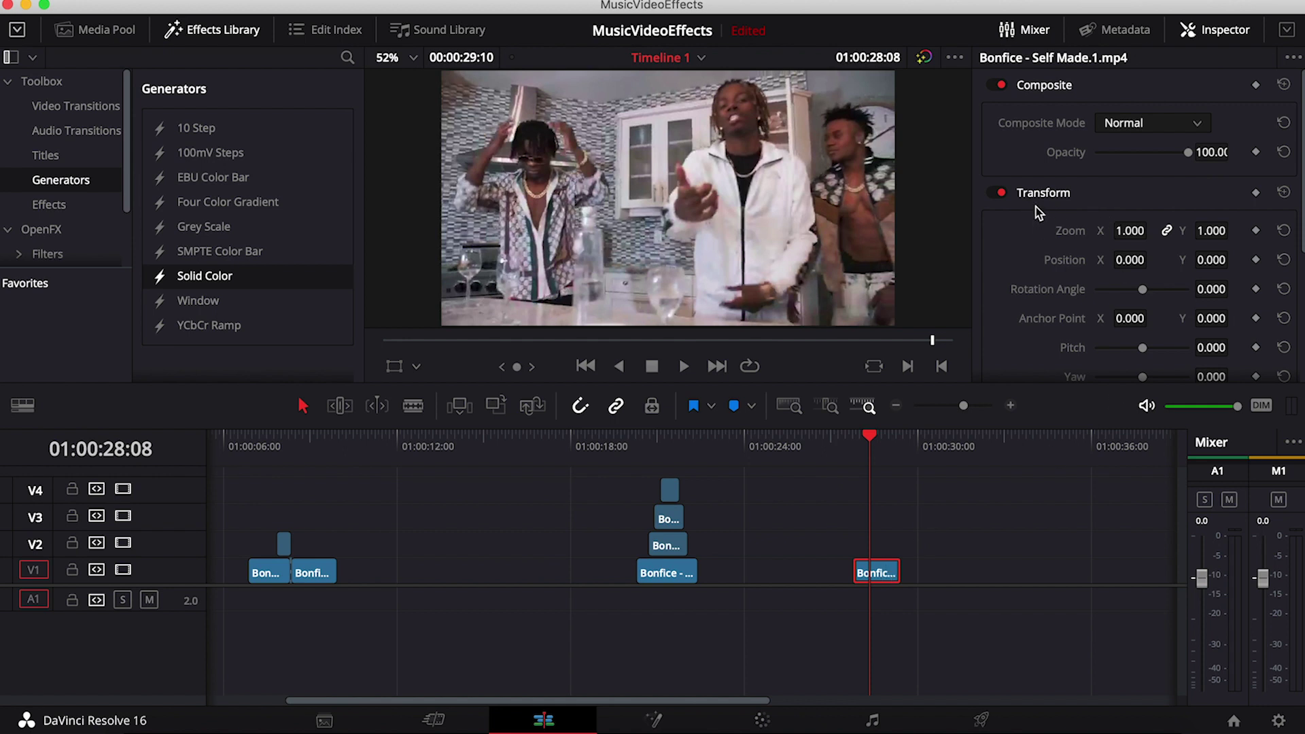
left_click(1256, 231)
left_click(1257, 262)
key("Right")
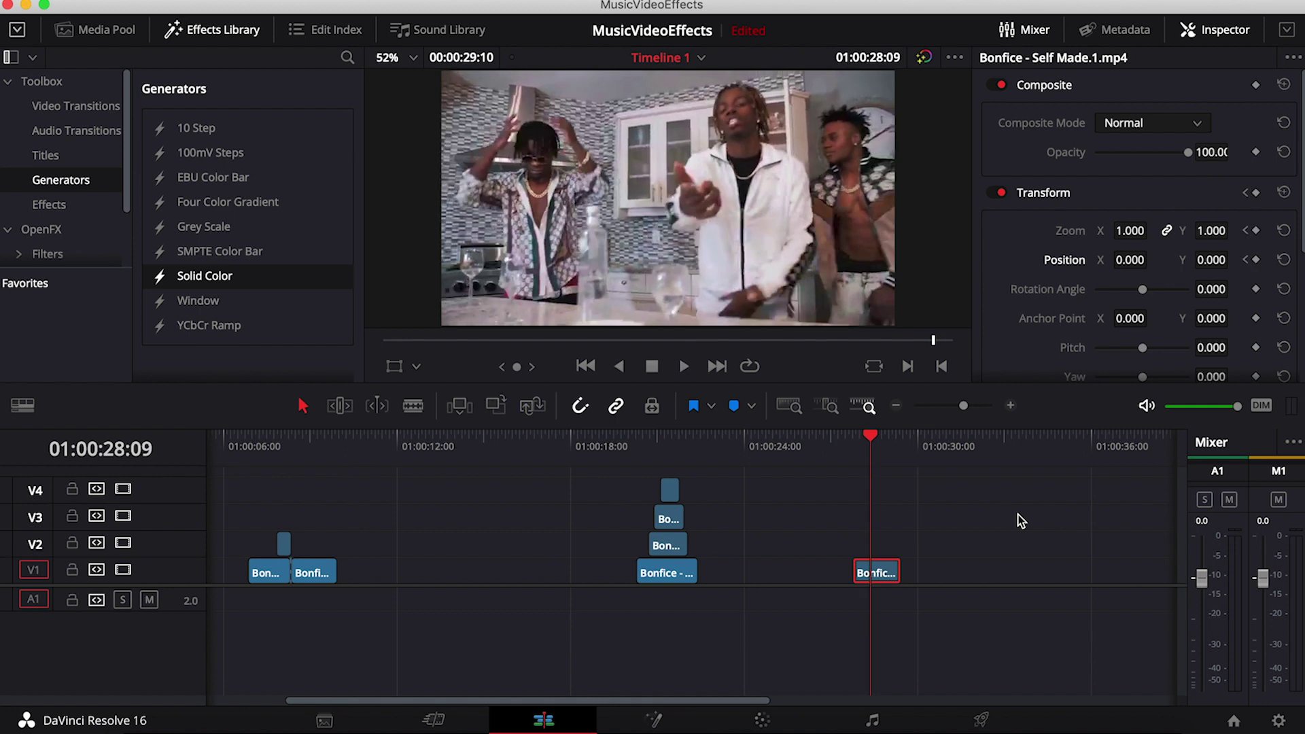
Keyframe the last V1 clip at 01:00:28:11 with Zoom 1.350, Position X -427 and Position Y -105
key("Right")
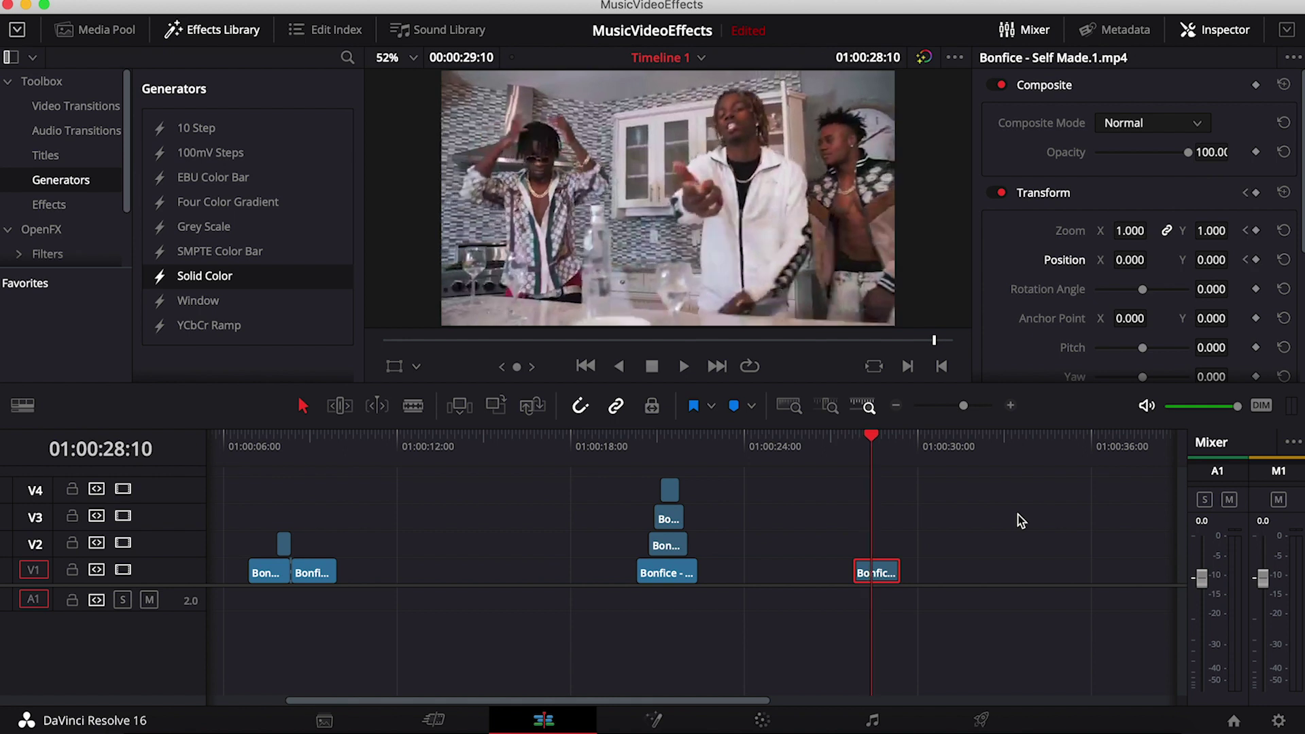
key("Right")
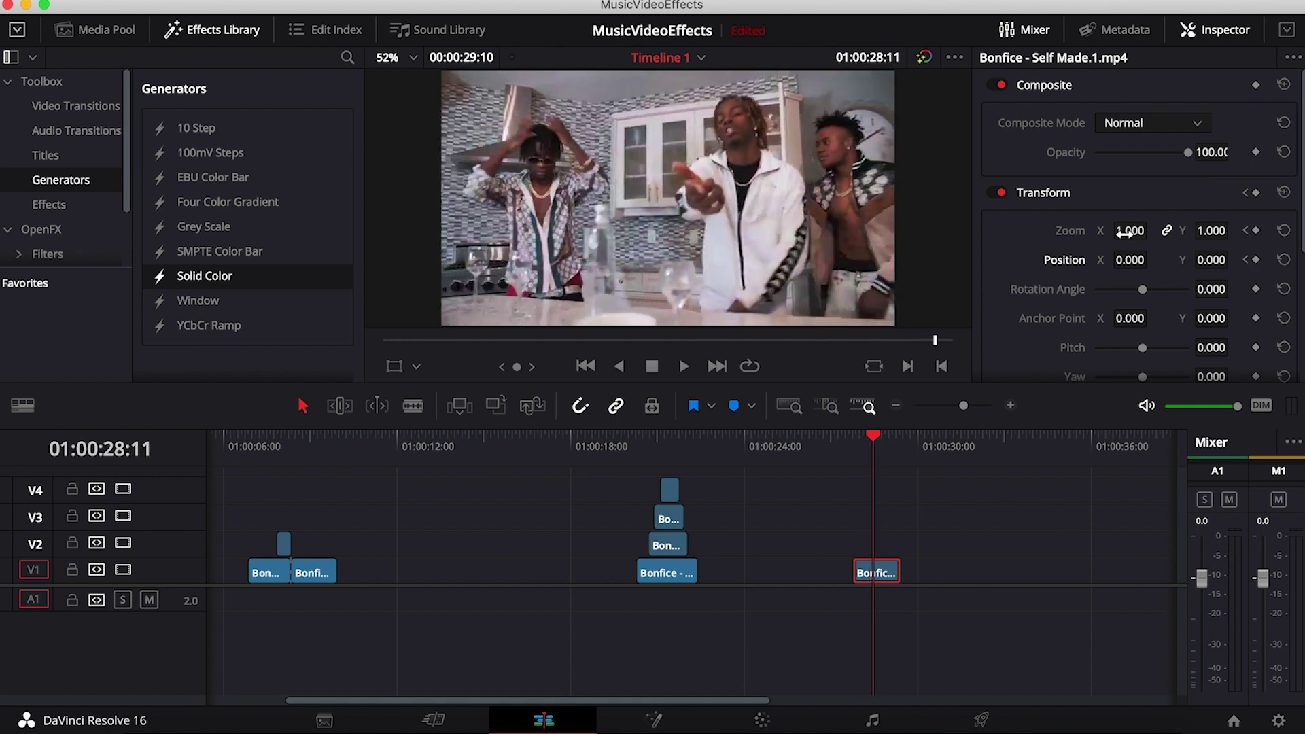
left_click_drag(1129, 231, 1213, 261)
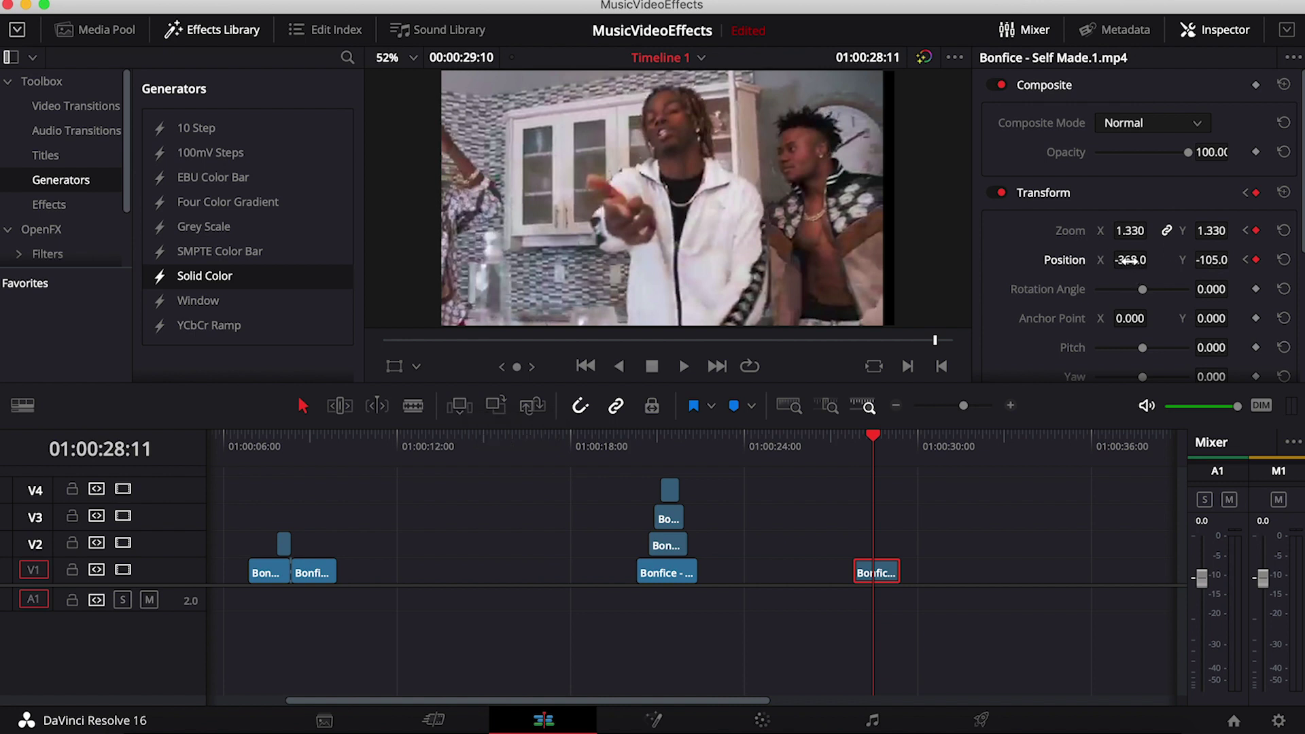
left_click_drag(1130, 230, 1127, 261)
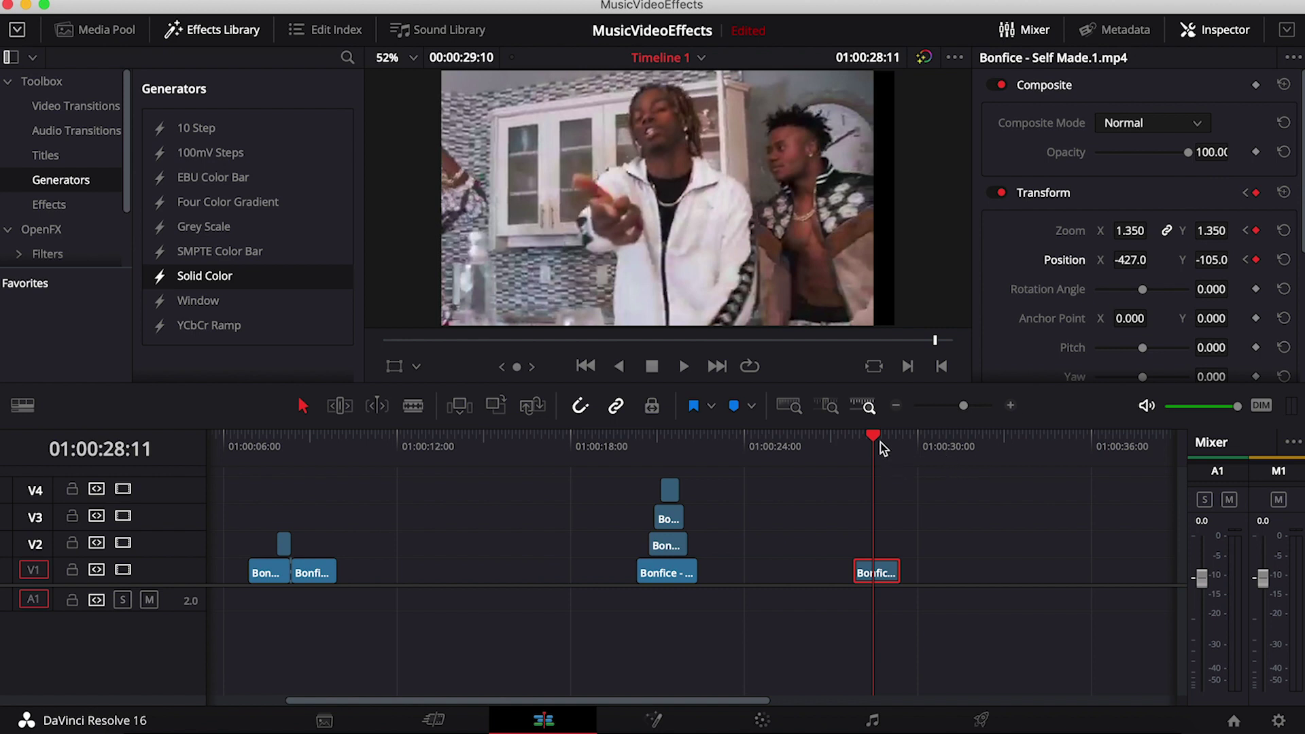
Reset the clip's Zoom and Position at 01:00:28:14 and add a keyframe for each there
key("Right")
key("Right")
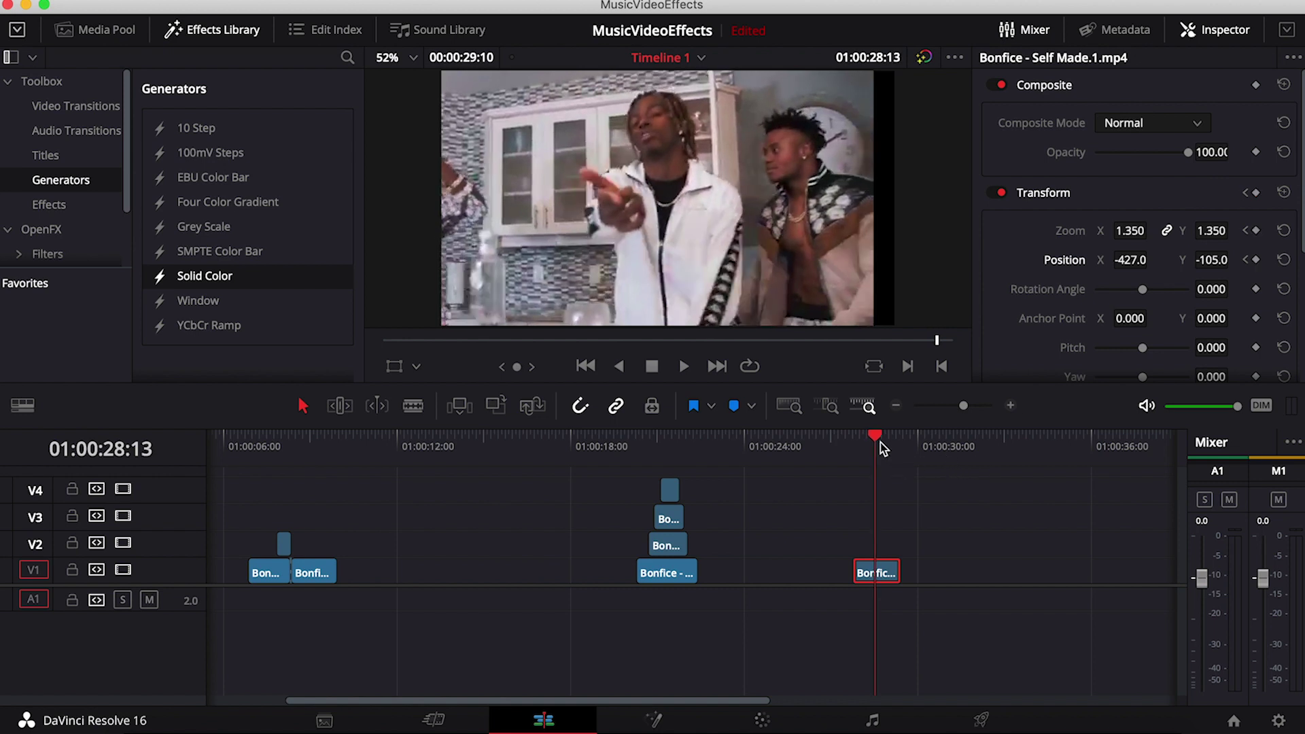
key("Right")
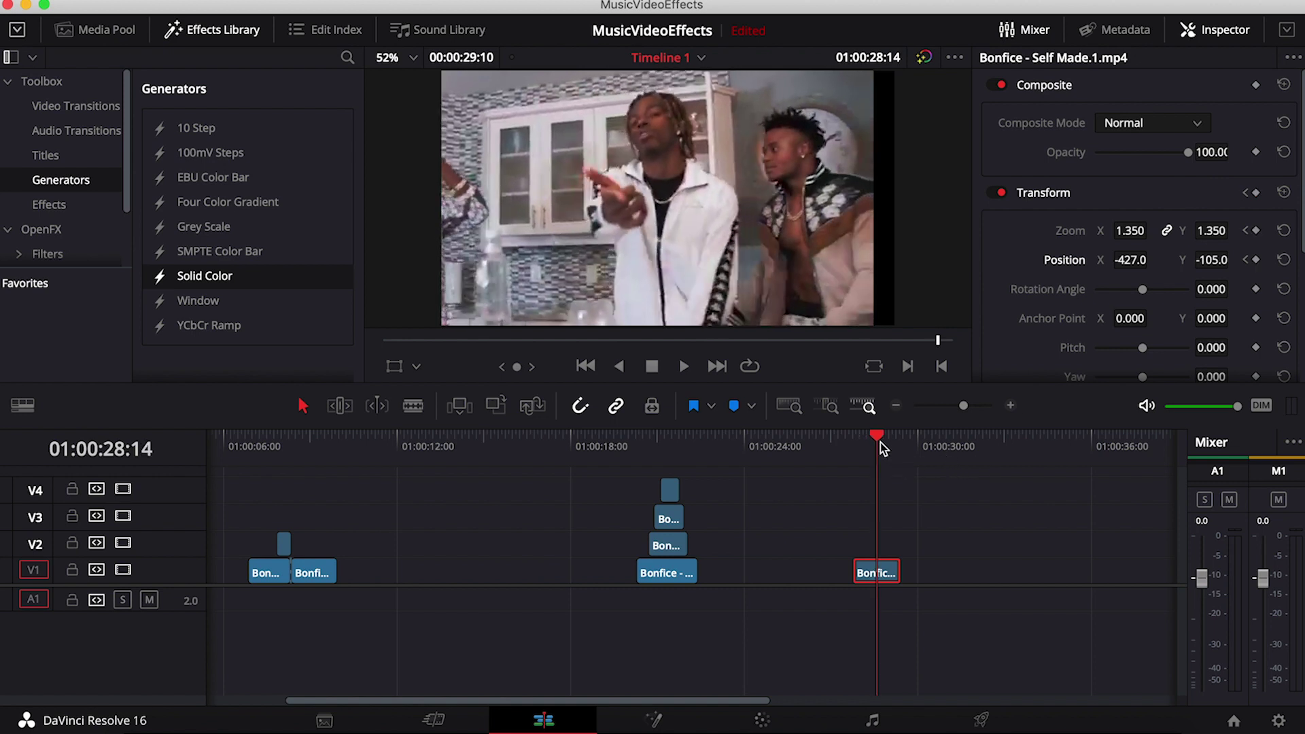
left_click(1282, 232)
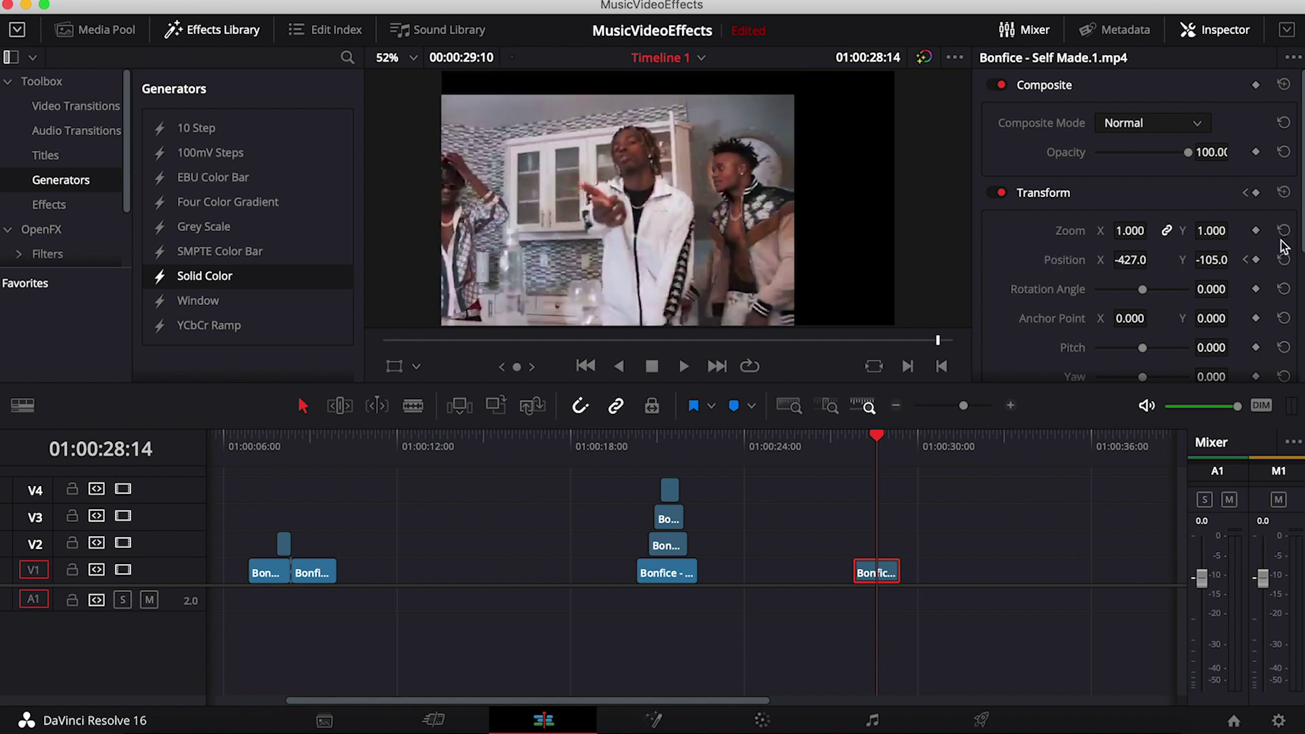
left_click(1283, 261)
left_click(1256, 261)
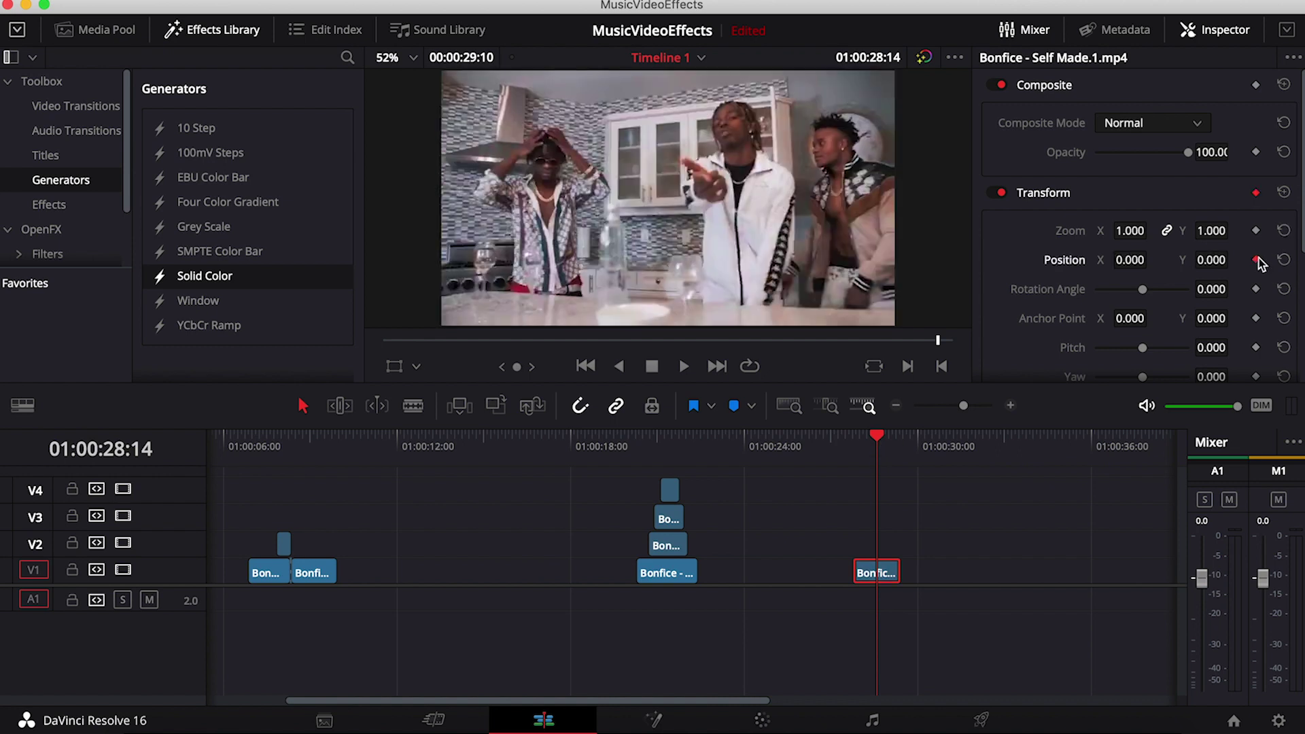
left_click(1256, 231)
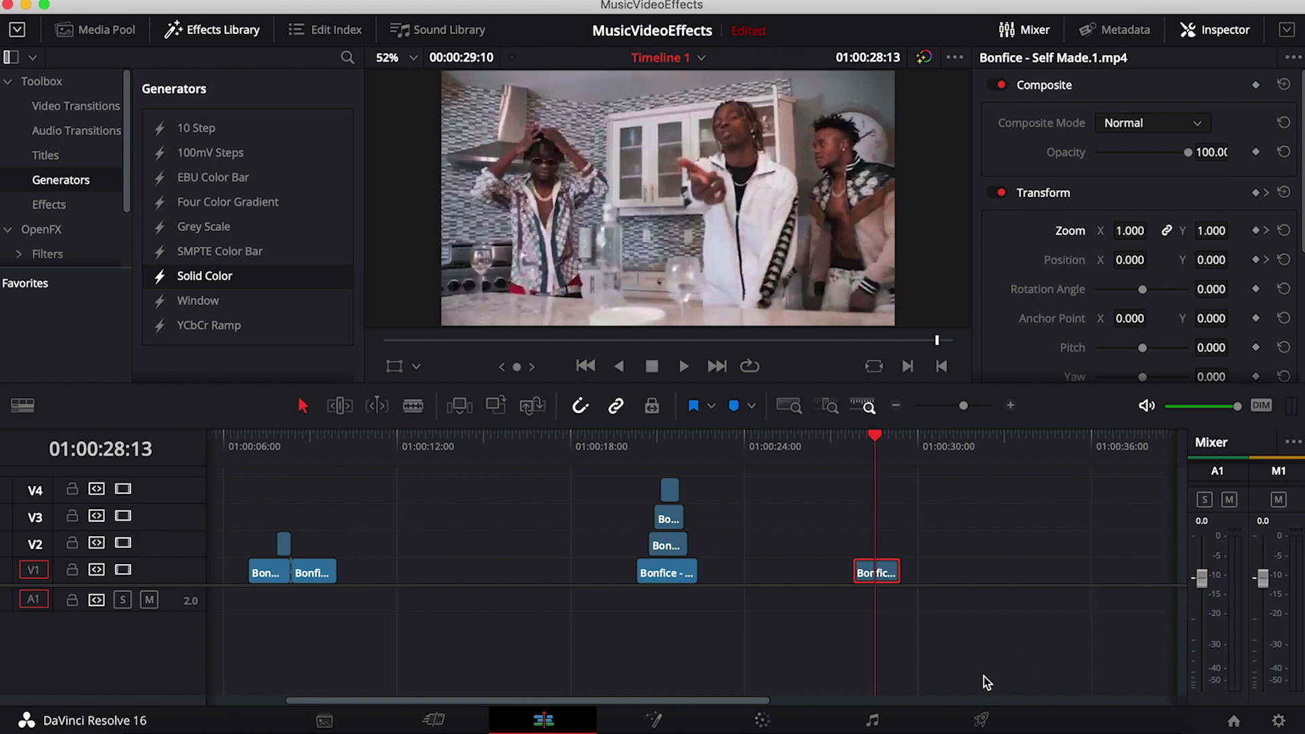